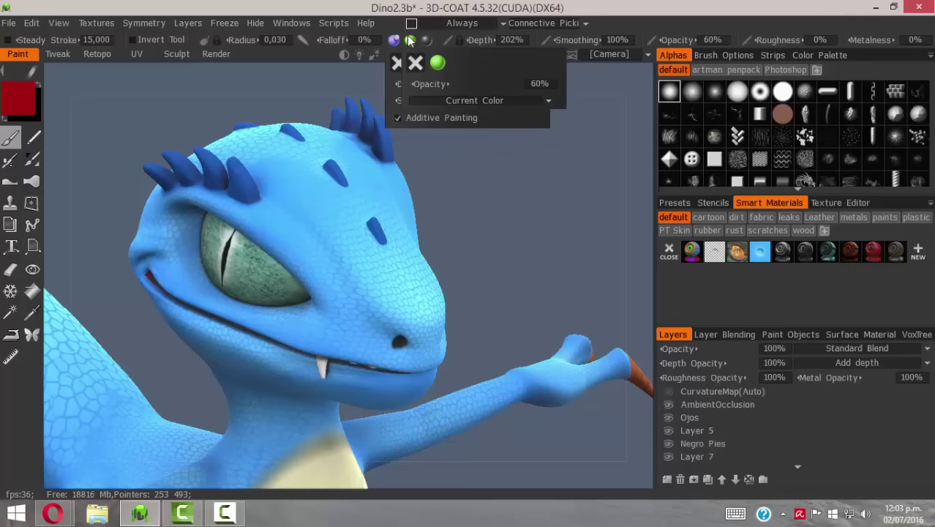
# Turn off the brush's color and gloss channels so that it paints only depth.
pyautogui.click(708, 430)
pyautogui.scroll(-2, 710, 427)
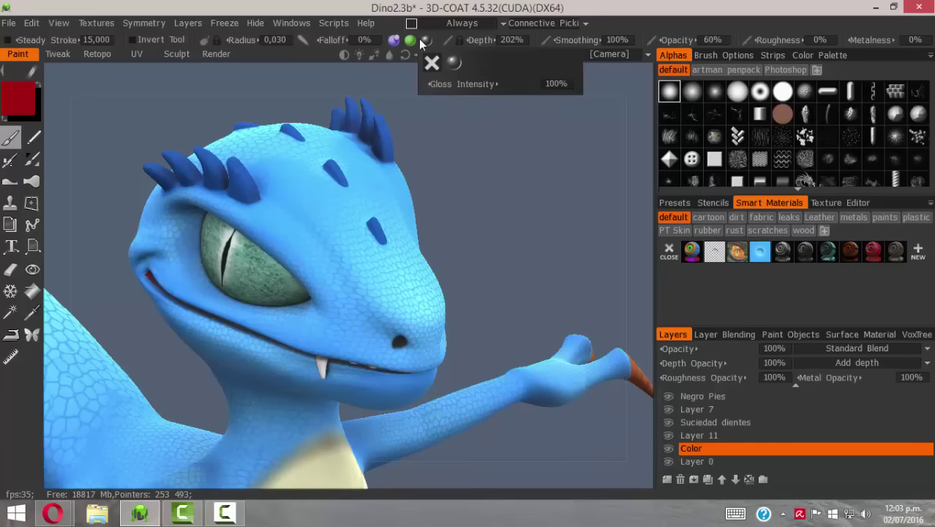
pyautogui.moveTo(426, 40)
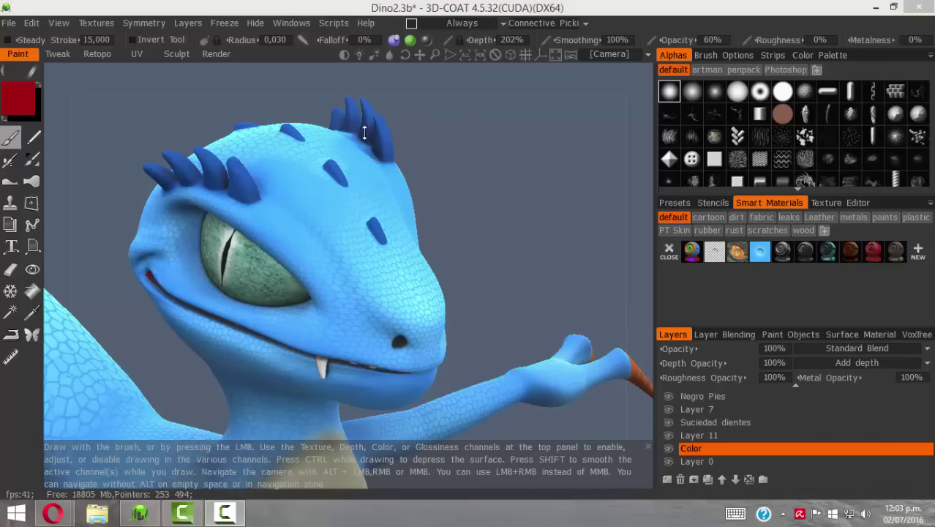
pyautogui.click(411, 41)
pyautogui.click(427, 40)
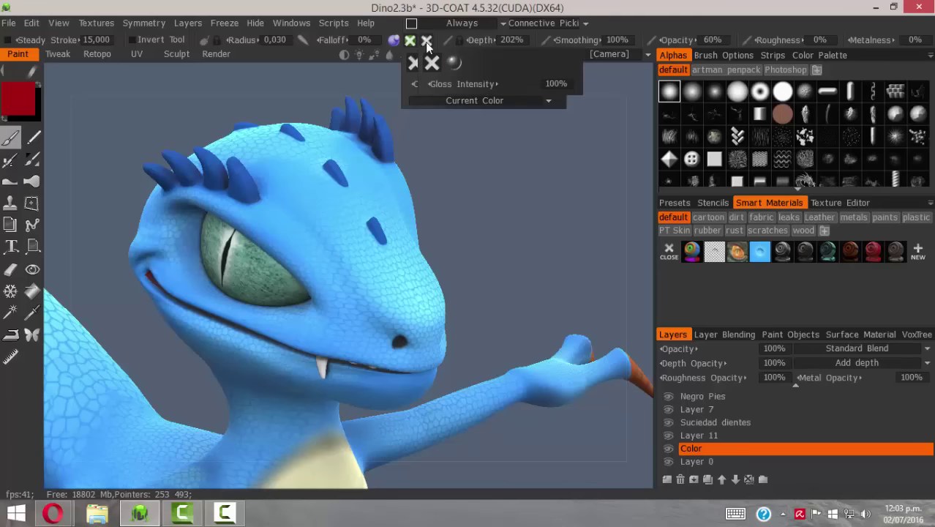
pyautogui.moveTo(393, 41)
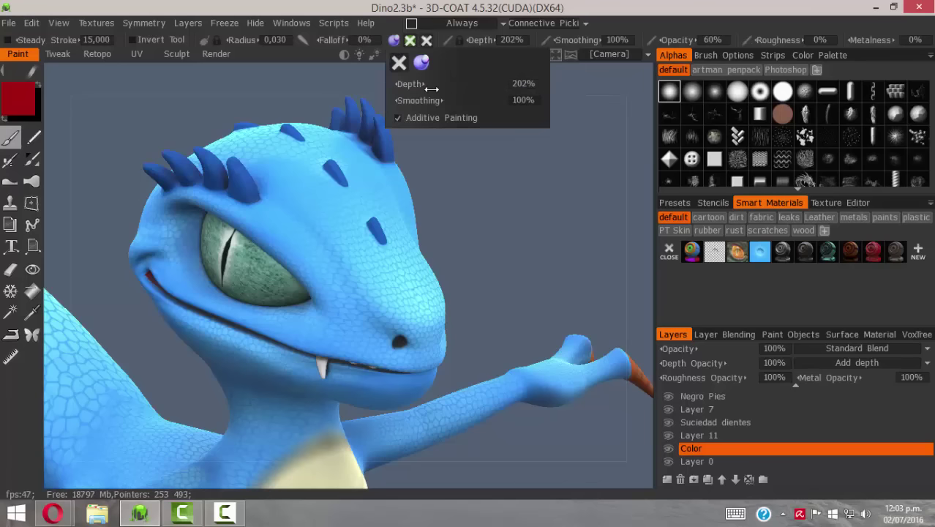
# Set the brush depth to 100%.
pyautogui.scroll(1, 376, 296)
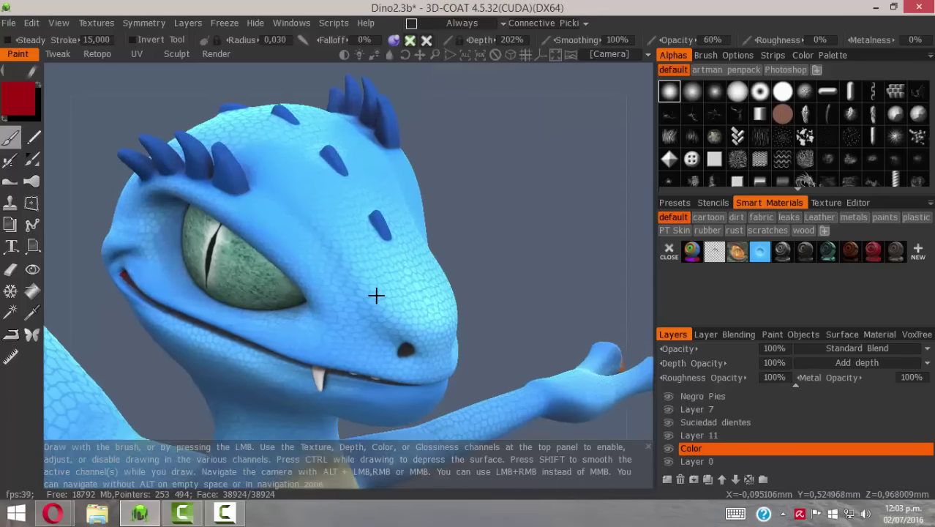
pyautogui.keyDown('alt'); pyautogui.moveTo(376, 295); pyautogui.dragTo(382, 234); pyautogui.keyUp('alt')
pyautogui.click(509, 40)
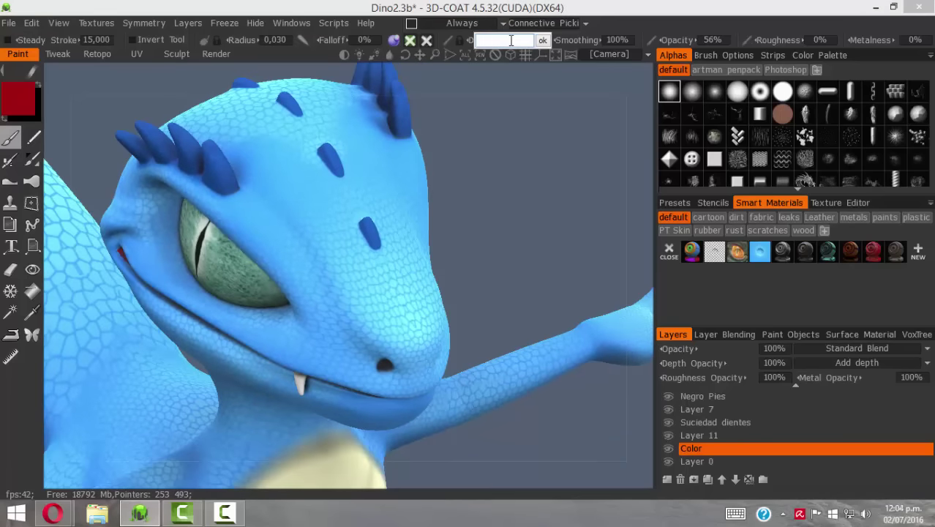
pyautogui.press('Return')
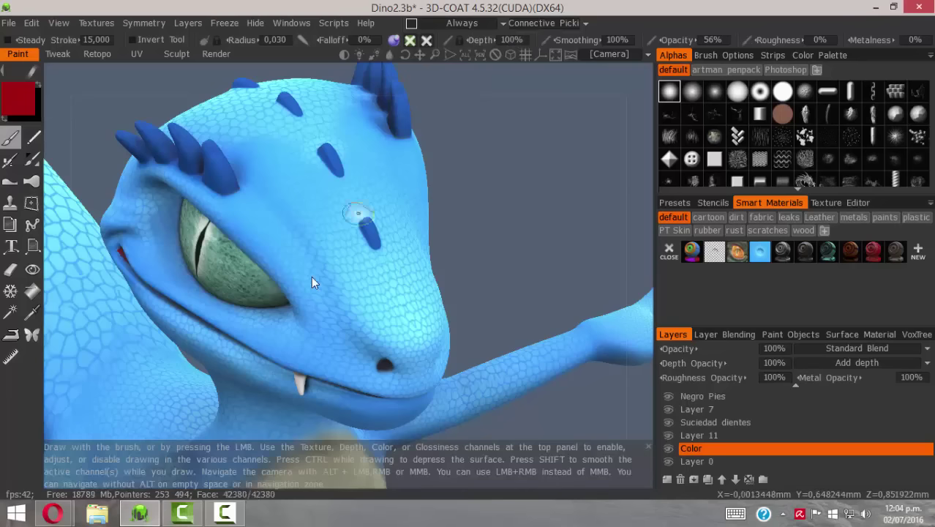
# Change the foreground paint color to pure white.
pyautogui.moveTo(294, 259); pyautogui.dragTo(296, 192, button='middle')
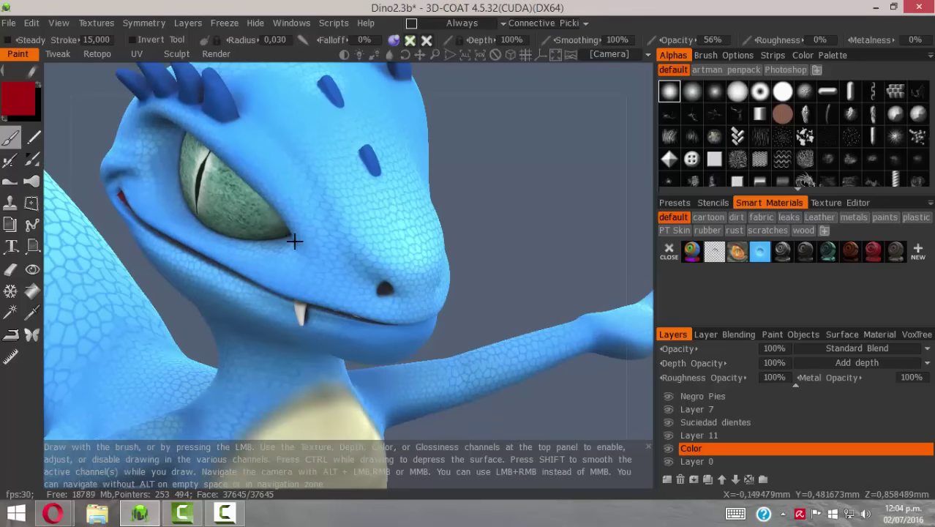
pyautogui.click(31, 100)
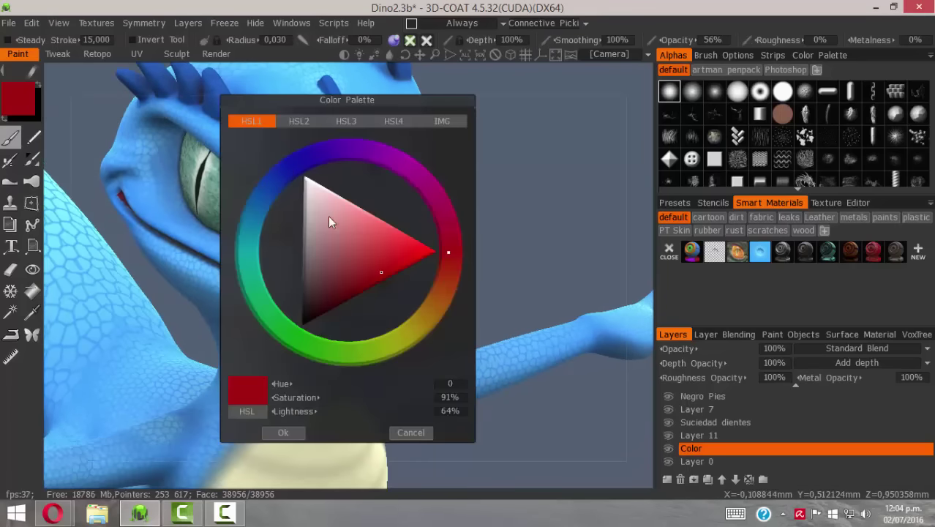
pyautogui.click(297, 192)
pyautogui.click(283, 432)
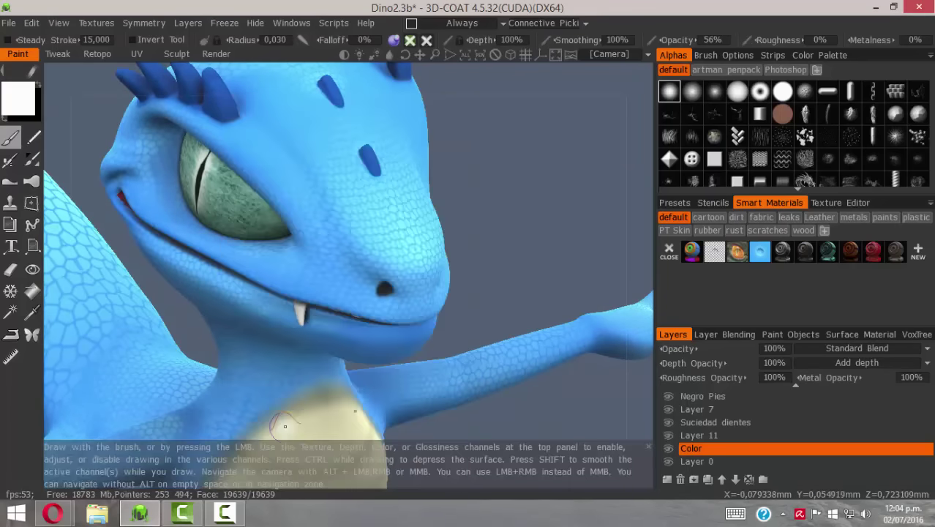
# Add a new layer directly above the Ojos layer and name it Bump.
pyautogui.scroll(3, 351, 263)
pyautogui.moveTo(343, 257); pyautogui.dragTo(344, 301, button='middle')
pyautogui.scroll(1, 359, 235)
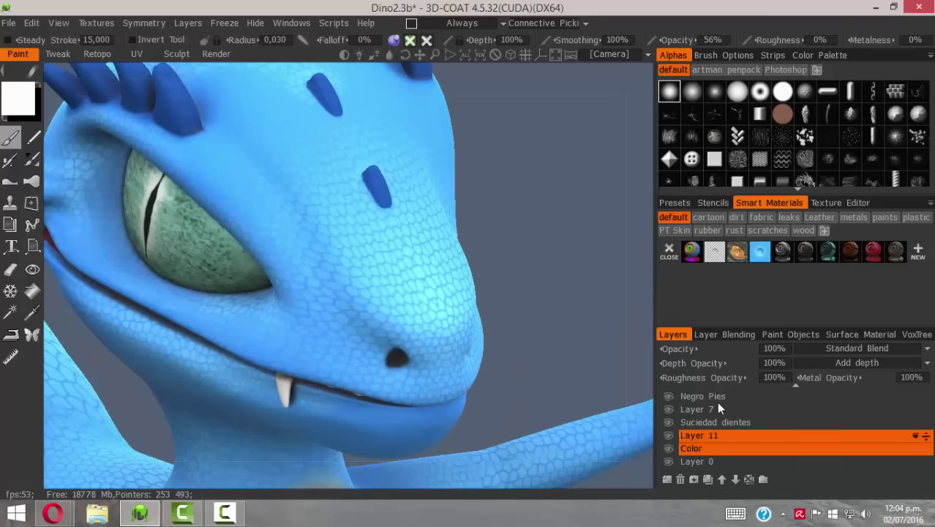
pyautogui.scroll(3, 805, 431)
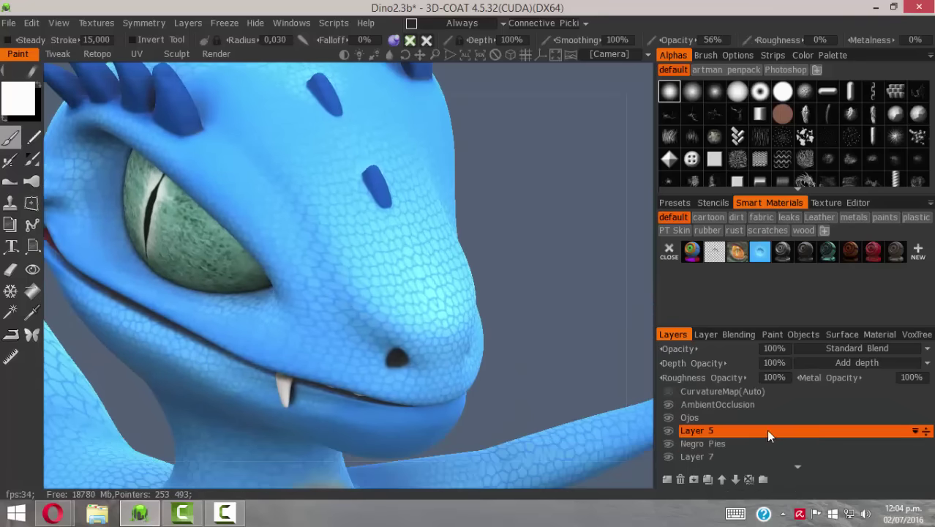
pyautogui.click(695, 417)
pyautogui.click(669, 478)
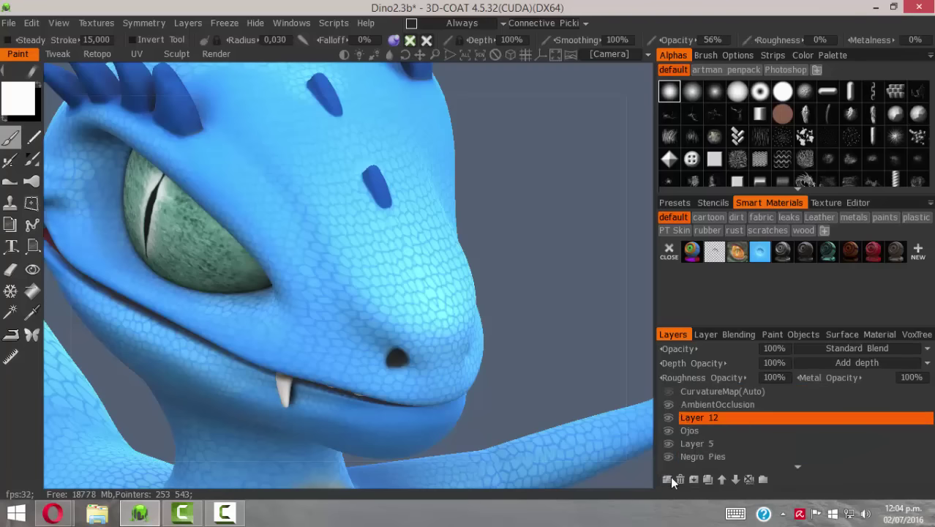
pyautogui.doubleClick(705, 417)
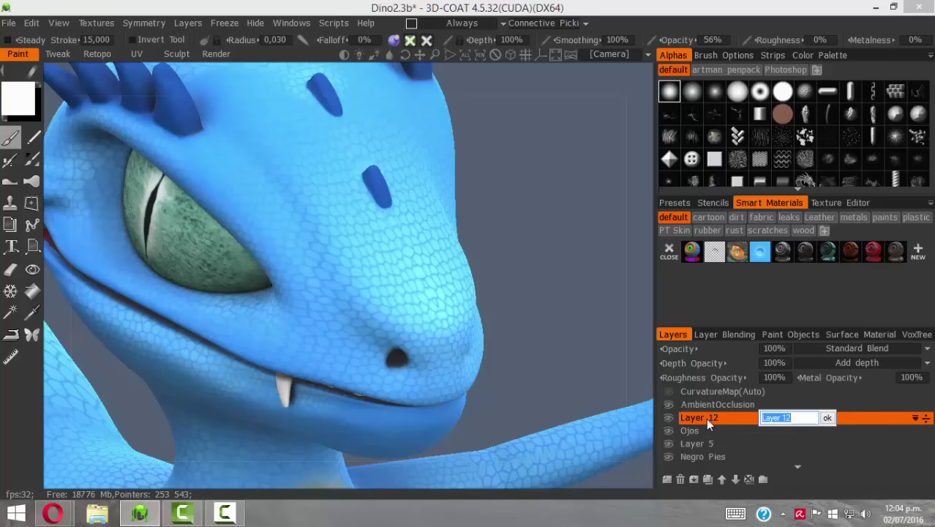
pyautogui.write('Bump')
pyautogui.press('Return')
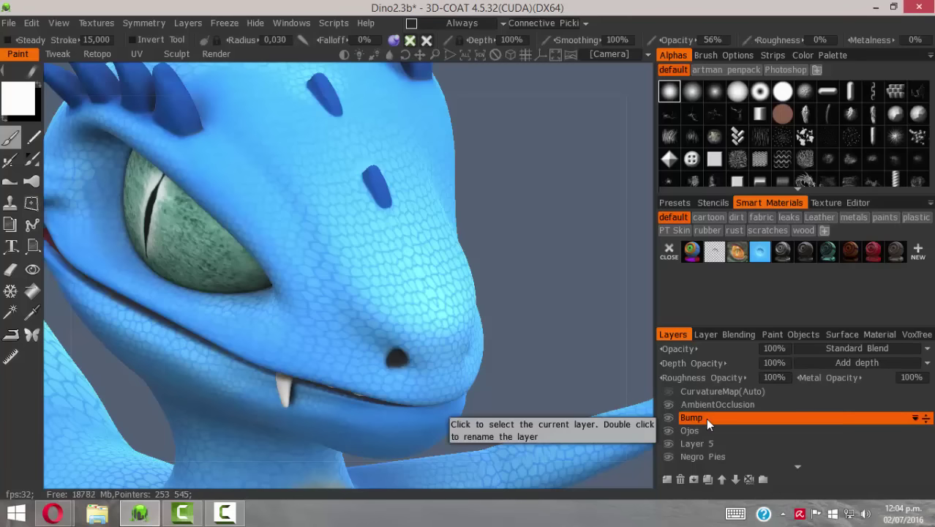
# Try raised strokes across the snout with the soft round alpha at radius 0,018, and undo them.
pyautogui.moveTo(352, 198)
pyautogui.keyDown('alt'); pyautogui.mouseDown()
pyautogui.moveTo(351, 271)
pyautogui.moveTo(303, 213)
pyautogui.moveTo(365, 236)
pyautogui.moveTo(369, 262)
pyautogui.moveTo(426, 245)
pyautogui.mouseUp(); pyautogui.keyUp('alt')
pyautogui.click(375, 220)
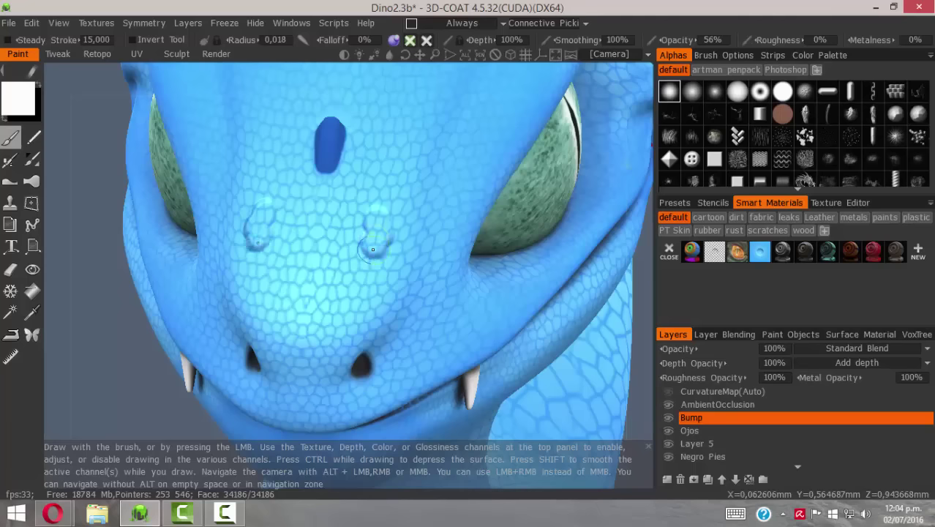
pyautogui.moveTo(382, 250)
pyautogui.keyDown('alt'); pyautogui.mouseDown()
pyautogui.moveTo(362, 217)
pyautogui.moveTo(414, 218)
pyautogui.moveTo(415, 188)
pyautogui.moveTo(382, 219)
pyautogui.mouseUp(); pyautogui.keyUp('alt')
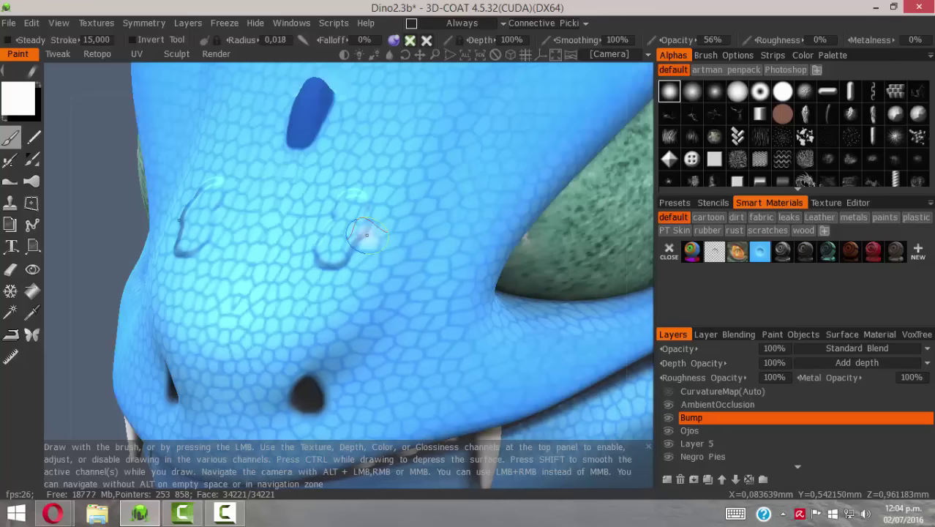
pyautogui.moveTo(291, 344)
pyautogui.mouseDown()
pyautogui.moveTo(263, 307)
pyautogui.moveTo(324, 305)
pyautogui.moveTo(296, 272)
pyautogui.moveTo(306, 254)
pyautogui.moveTo(299, 232)
pyautogui.moveTo(324, 209)
pyautogui.mouseUp()
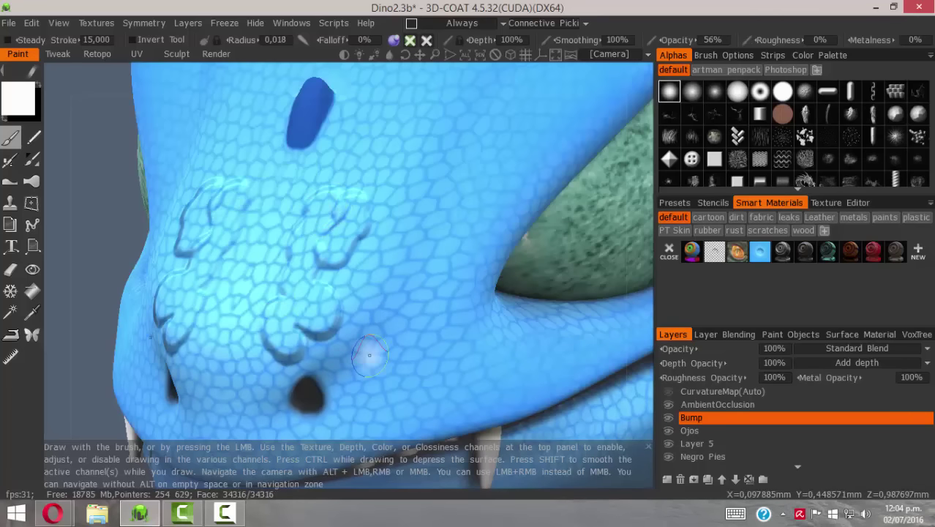
pyautogui.hotkey('ctrl', 'z')
pyautogui.hotkey('ctrl', 'z')
pyautogui.hotkey('ctrl', 'z')
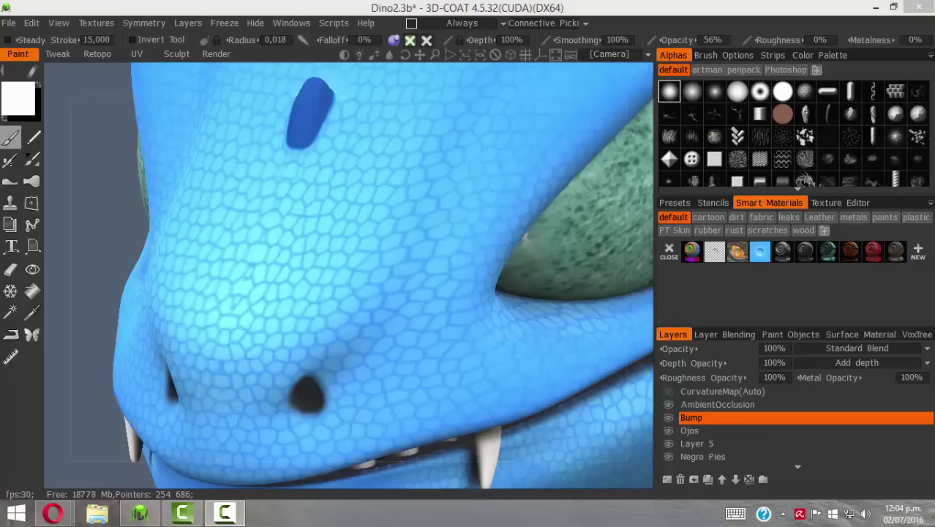
# Try a depth stroke around the side of the snout with the thin jagged alpha at radius 0,018, and undo it.
pyautogui.click(670, 115)
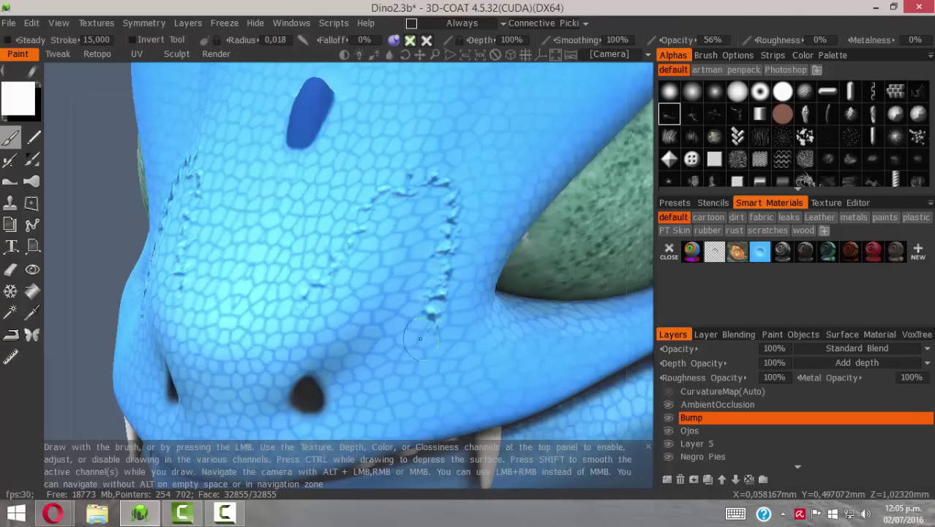
pyautogui.moveTo(355, 342); pyautogui.dragTo(308, 342)
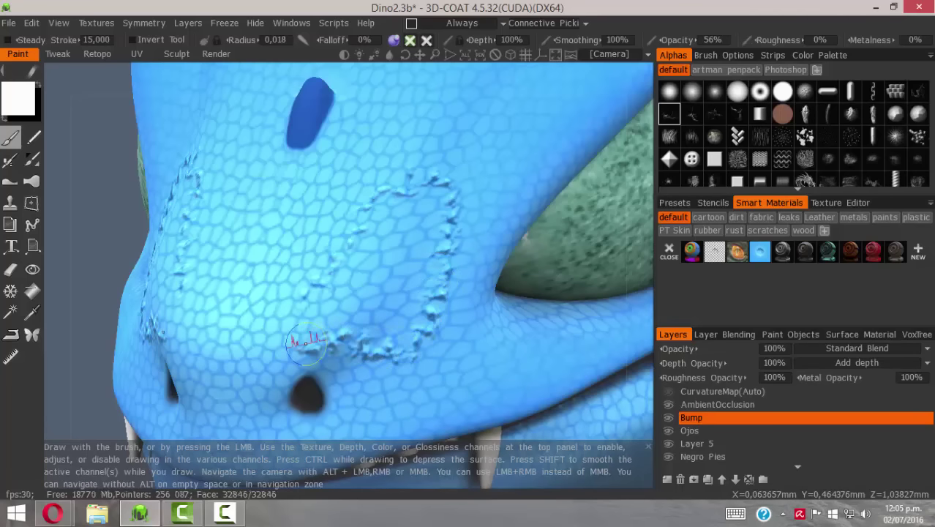
pyautogui.hotkey('ctrl', 'z')
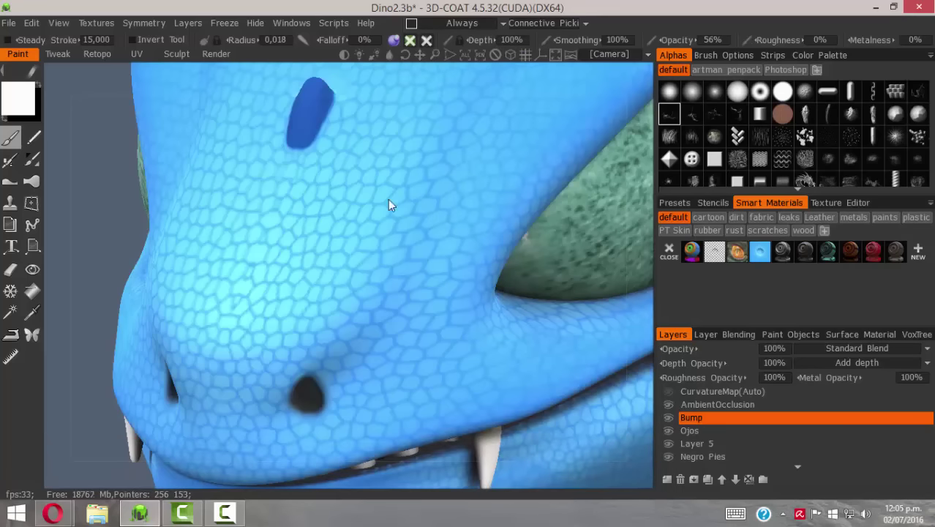
# Try rough depth strokes over the snout and nostrils with the jagged alpha at radius 0,053, and undo them.
pyautogui.moveTo(333, 237); pyautogui.dragTo(370, 237, button='right')
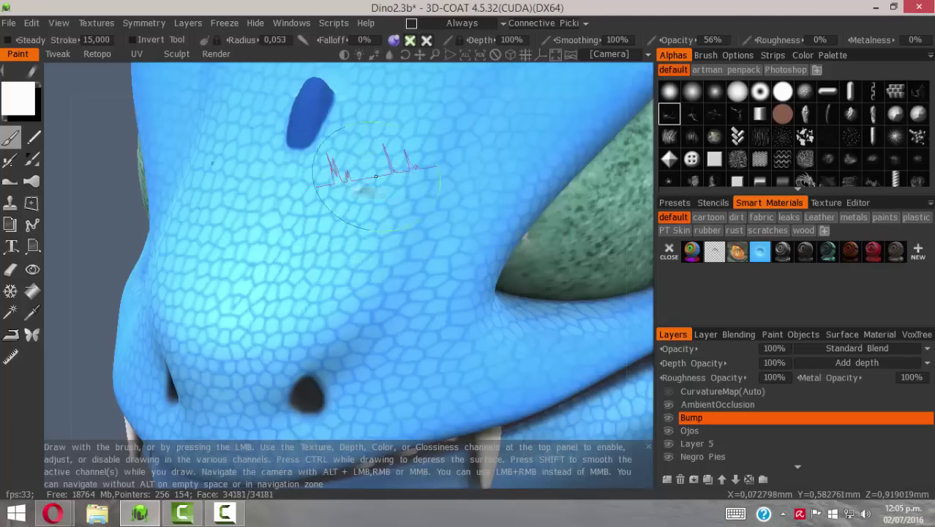
pyautogui.moveTo(358, 174); pyautogui.dragTo(288, 337)
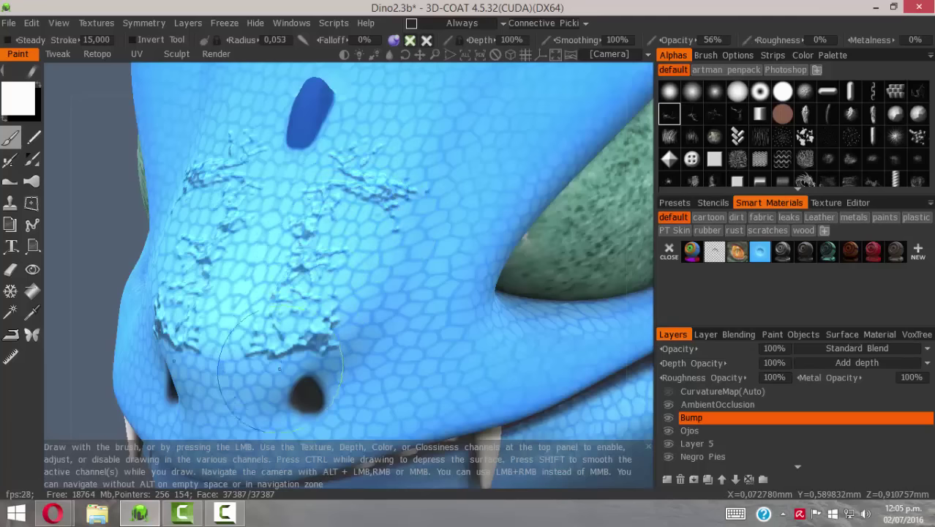
pyautogui.moveTo(279, 368)
pyautogui.mouseDown()
pyautogui.moveTo(220, 398)
pyautogui.moveTo(168, 399)
pyautogui.moveTo(351, 416)
pyautogui.moveTo(428, 234)
pyautogui.moveTo(475, 190)
pyautogui.moveTo(497, 150)
pyautogui.moveTo(422, 117)
pyautogui.moveTo(322, 161)
pyautogui.moveTo(256, 95)
pyautogui.moveTo(394, 301)
pyautogui.mouseUp()
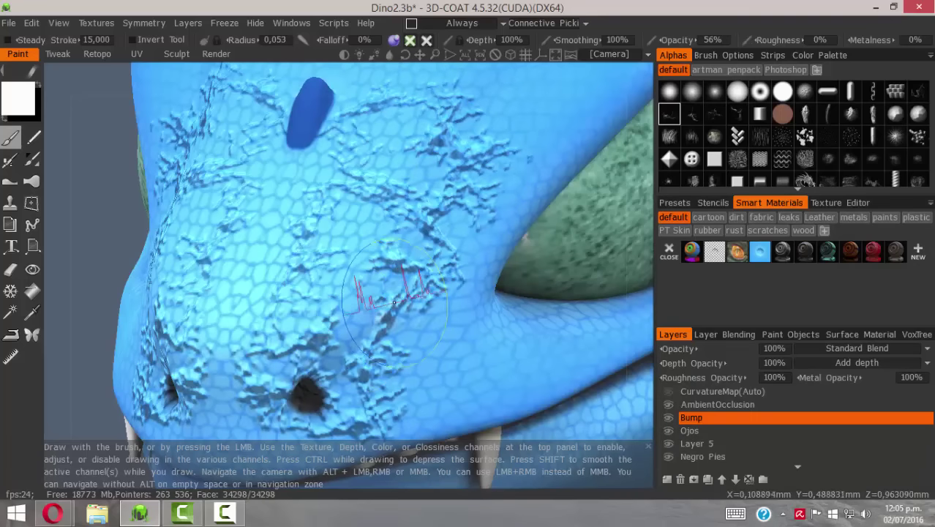
pyautogui.hotkey('ctrl', 'z')
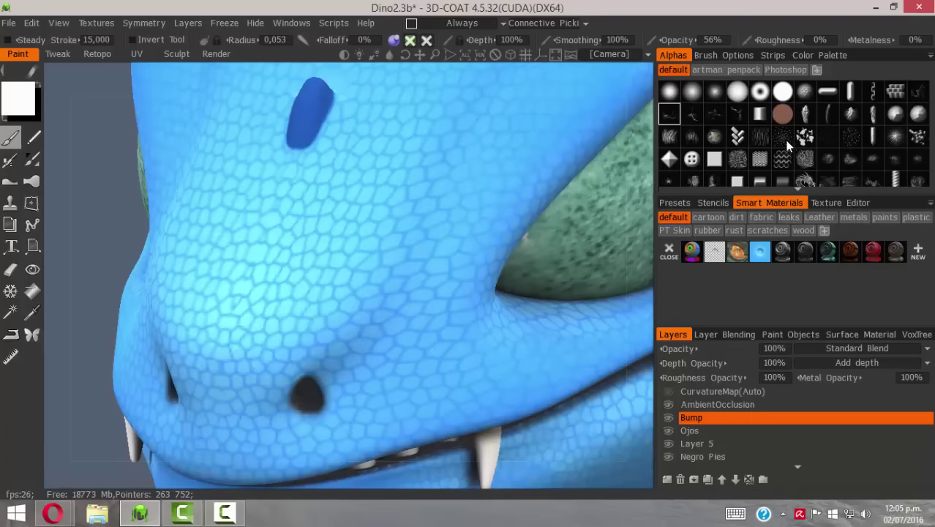
# Try covering the snout with fine bumps using the speckled dots alpha at radius 0,053, and undo them.
pyautogui.moveTo(528, 204)
pyautogui.mouseDown()
pyautogui.moveTo(407, 157)
pyautogui.moveTo(313, 199)
pyautogui.moveTo(315, 330)
pyautogui.moveTo(432, 366)
pyautogui.moveTo(425, 279)
pyautogui.moveTo(523, 146)
pyautogui.moveTo(446, 92)
pyautogui.moveTo(392, 114)
pyautogui.moveTo(256, 222)
pyautogui.moveTo(242, 340)
pyautogui.moveTo(249, 384)
pyautogui.mouseUp()
pyautogui.scroll(-3, 359, 216)
pyautogui.moveTo(359, 217)
pyautogui.keyDown('alt'); pyautogui.mouseDown()
pyautogui.moveTo(503, 246)
pyautogui.moveTo(411, 209)
pyautogui.moveTo(376, 212)
pyautogui.moveTo(512, 219)
pyautogui.moveTo(482, 286)
pyautogui.moveTo(461, 273)
pyautogui.moveTo(472, 281)
pyautogui.moveTo(397, 152)
pyautogui.moveTo(440, 237)
pyautogui.moveTo(278, 143)
pyautogui.moveTo(338, 175)
pyautogui.moveTo(388, 175)
pyautogui.moveTo(313, 235)
pyautogui.moveTo(355, 278)
pyautogui.moveTo(626, 211)
pyautogui.mouseUp(); pyautogui.keyUp('alt')
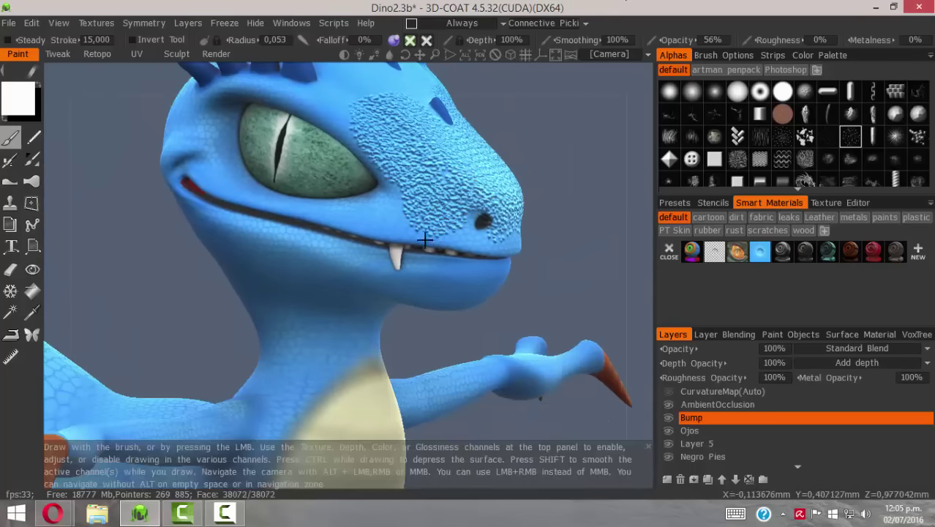
pyautogui.keyDown('alt'); pyautogui.moveTo(453, 182); pyautogui.dragTo(380, 252); pyautogui.keyUp('alt')
pyautogui.hotkey('ctrl', 'z')
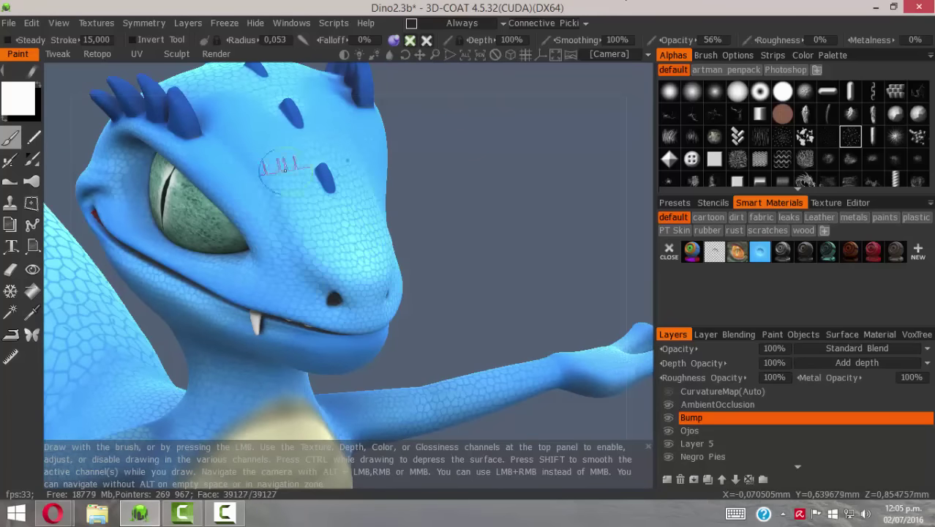
# Examine the scale pattern on the snout up close and the whole dinosaur from the front.
pyautogui.keyDown('alt'); pyautogui.moveTo(248, 189); pyautogui.dragTo(384, 230, button='right'); pyautogui.keyUp('alt')
pyautogui.keyDown('alt'); pyautogui.moveTo(352, 211); pyautogui.dragTo(403, 222, button='middle'); pyautogui.keyUp('alt')
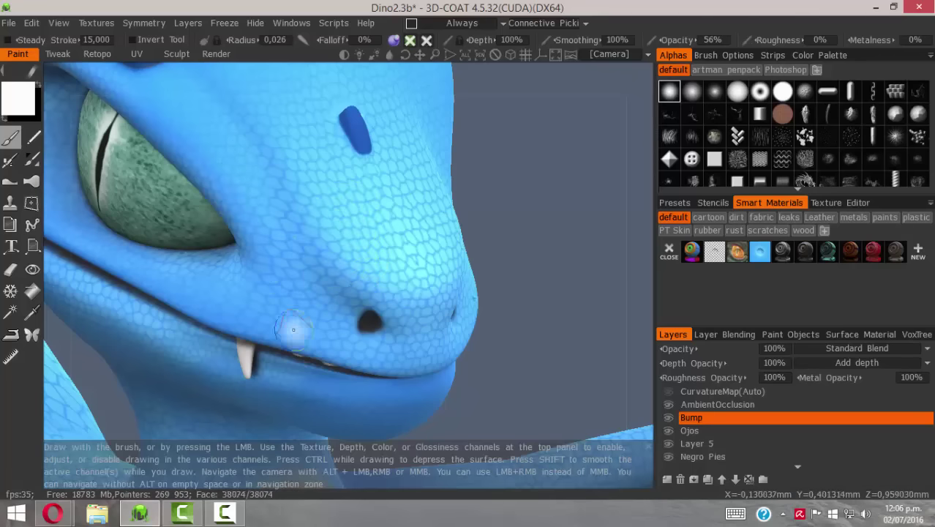
pyautogui.keyDown('alt'); pyautogui.moveTo(412, 263); pyautogui.dragTo(644, 293, button='right'); pyautogui.keyUp('alt')
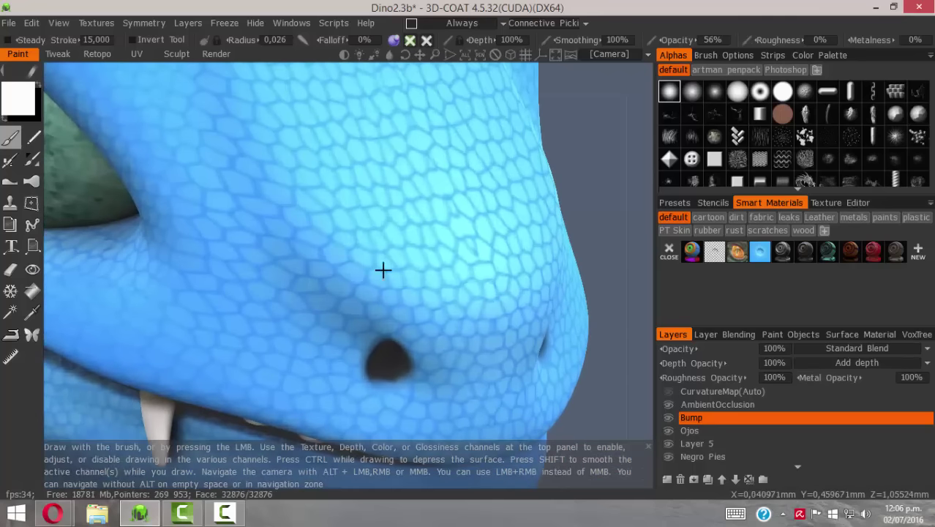
pyautogui.keyDown('alt'); pyautogui.moveTo(382, 269); pyautogui.dragTo(384, 288, button='middle'); pyautogui.keyUp('alt')
pyautogui.scroll(4, 328, 253)
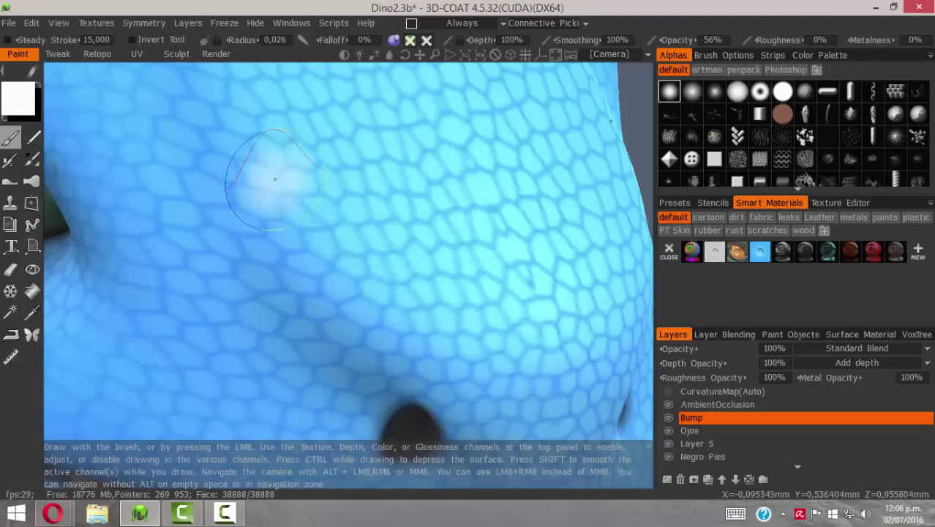
pyautogui.keyDown('alt'); pyautogui.moveTo(408, 297); pyautogui.dragTo(436, 275, button='right'); pyautogui.keyUp('alt')
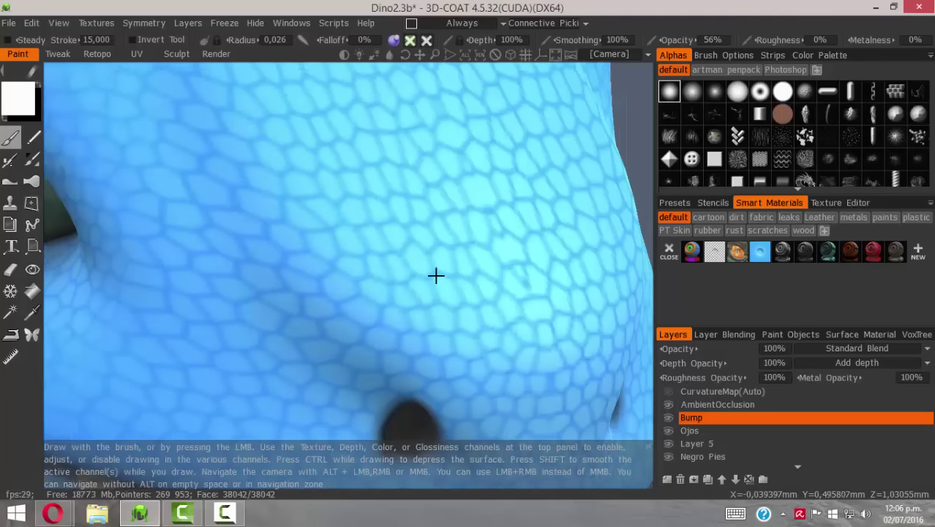
pyautogui.keyDown('alt'); pyautogui.moveTo(435, 275); pyautogui.dragTo(376, 265); pyautogui.keyUp('alt')
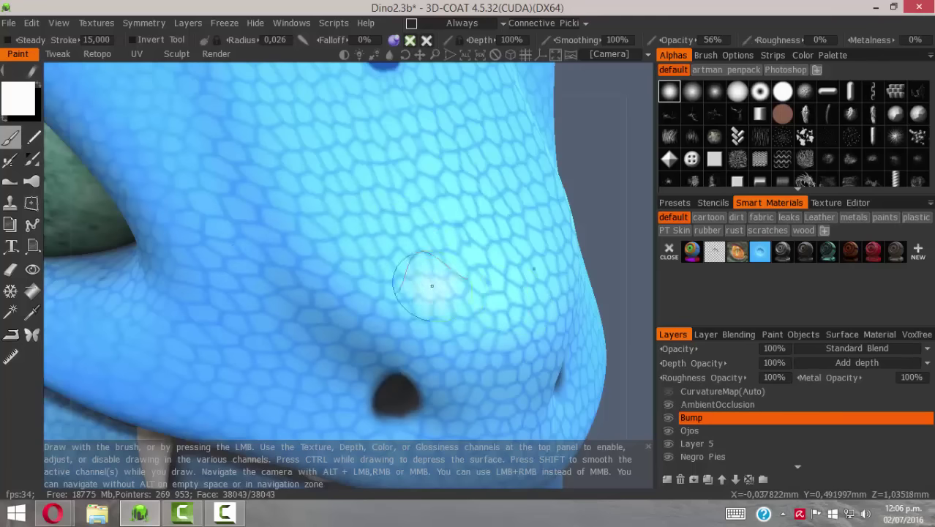
pyautogui.keyDown('alt'); pyautogui.moveTo(445, 290); pyautogui.dragTo(417, 252, button='right'); pyautogui.keyUp('alt')
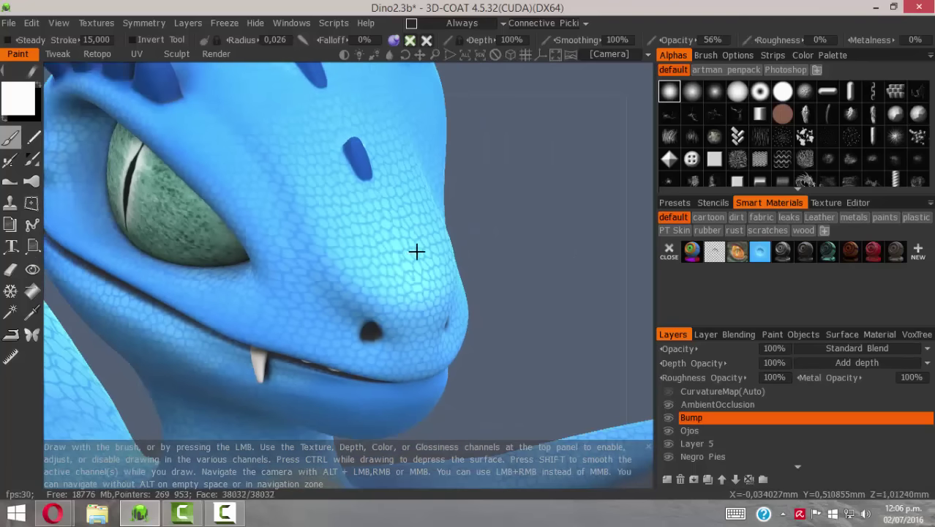
pyautogui.keyDown('alt'); pyautogui.moveTo(416, 252); pyautogui.dragTo(380, 304); pyautogui.keyUp('alt')
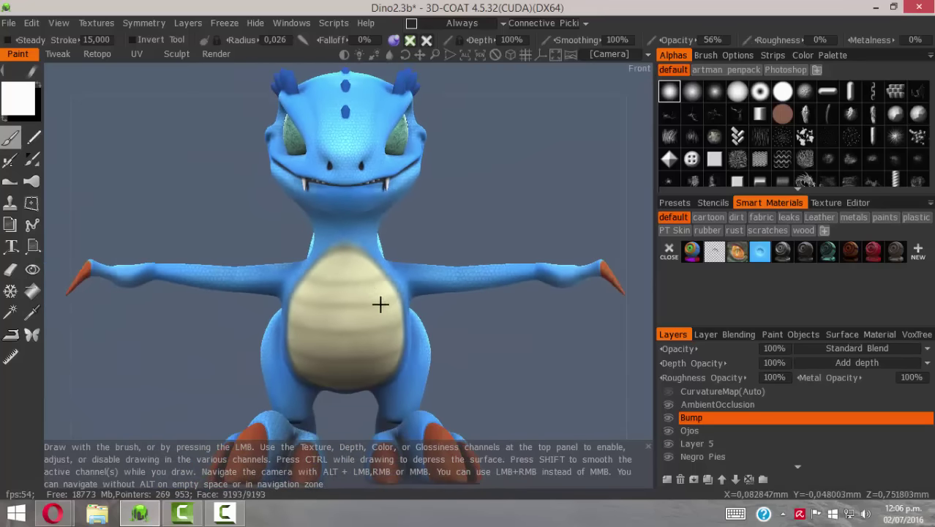
pyautogui.keyDown('alt'); pyautogui.moveTo(380, 285); pyautogui.dragTo(380, 270, button='middle'); pyautogui.keyUp('alt')
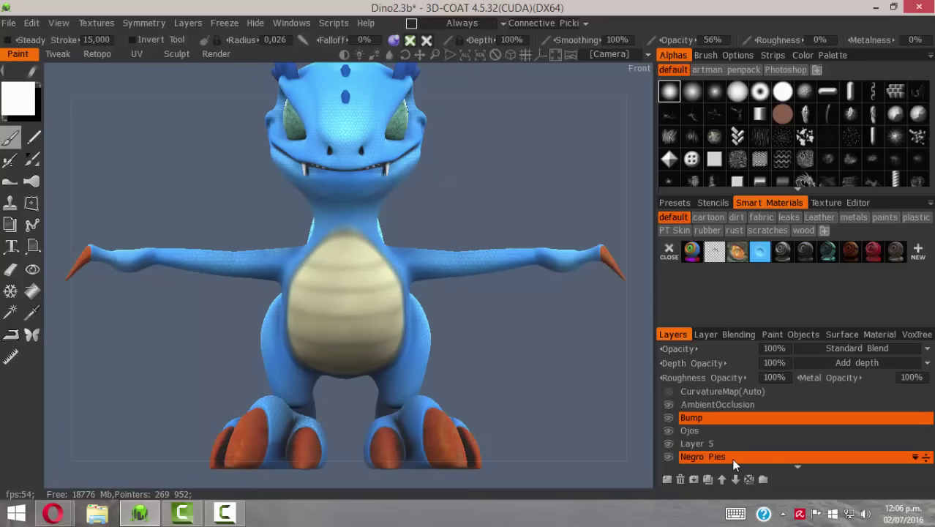
pyautogui.scroll(-3, 769, 464)
pyautogui.doubleClick(790, 461)
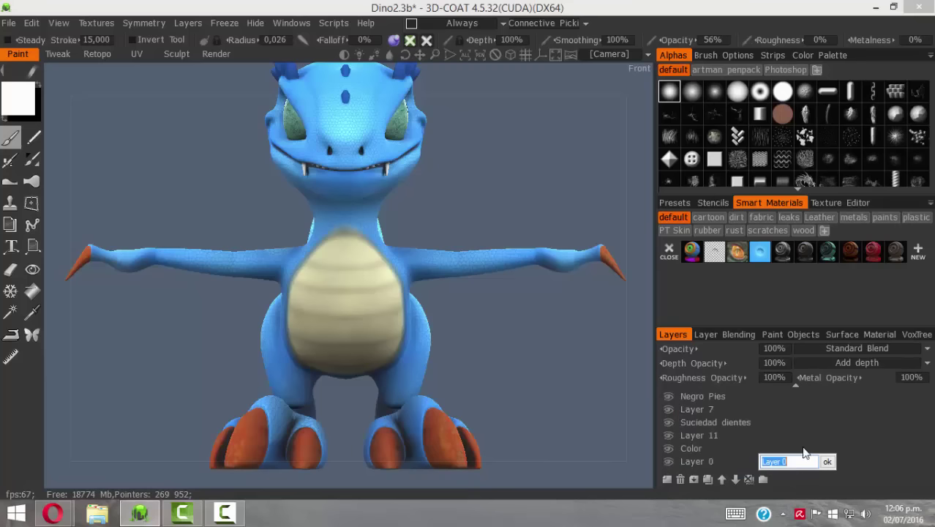
pyautogui.click(795, 426)
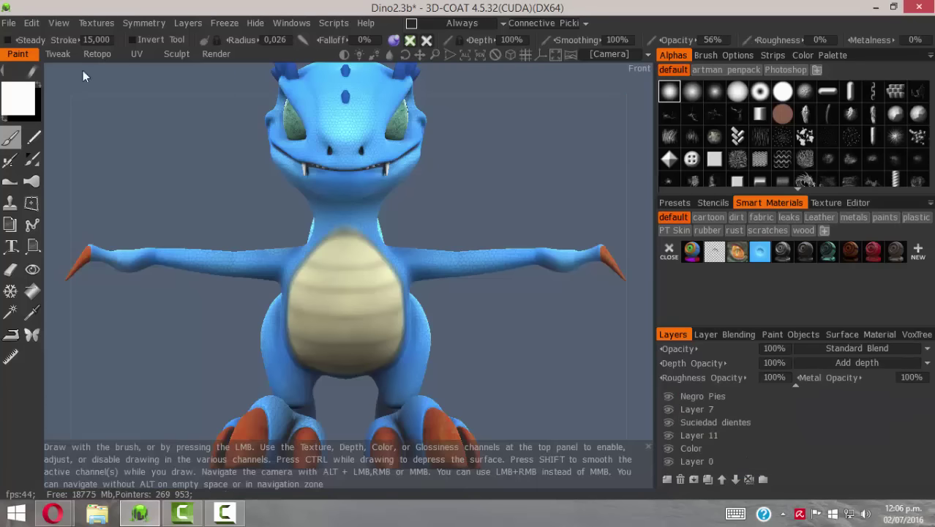
# Send all paint layers to Photoshop as the external editor, opening Layers.psd without colour management.
pyautogui.click(33, 22)
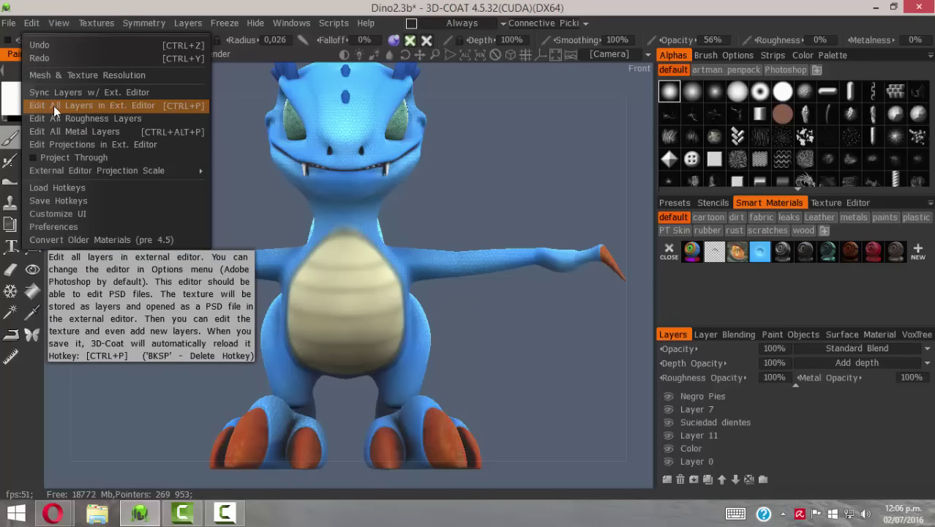
pyautogui.click(155, 106)
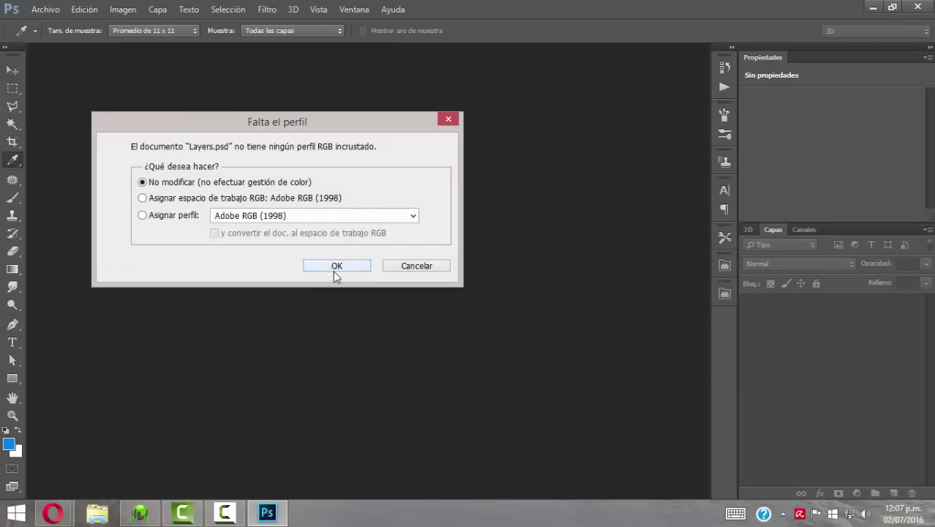
pyautogui.click(335, 269)
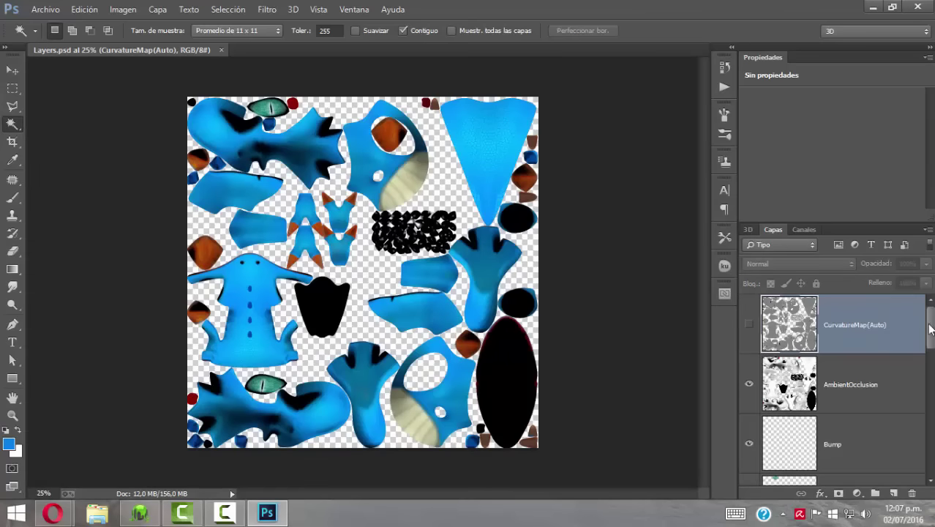
# Select the Color layer in Layers.psd and hide all other layers.
pyautogui.moveTo(930, 326); pyautogui.dragTo(921, 433)
pyautogui.click(800, 357)
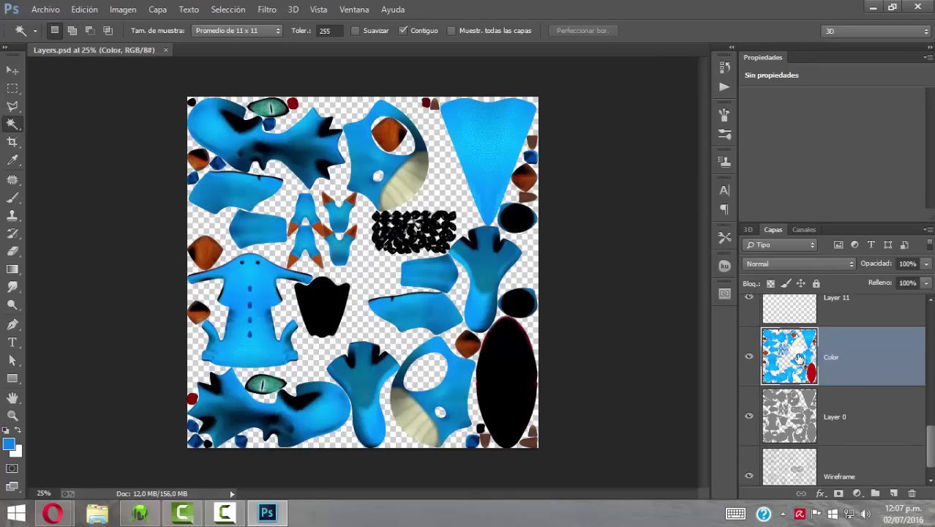
pyautogui.keyDown('alt'); pyautogui.click(749, 357); pyautogui.keyUp('alt')
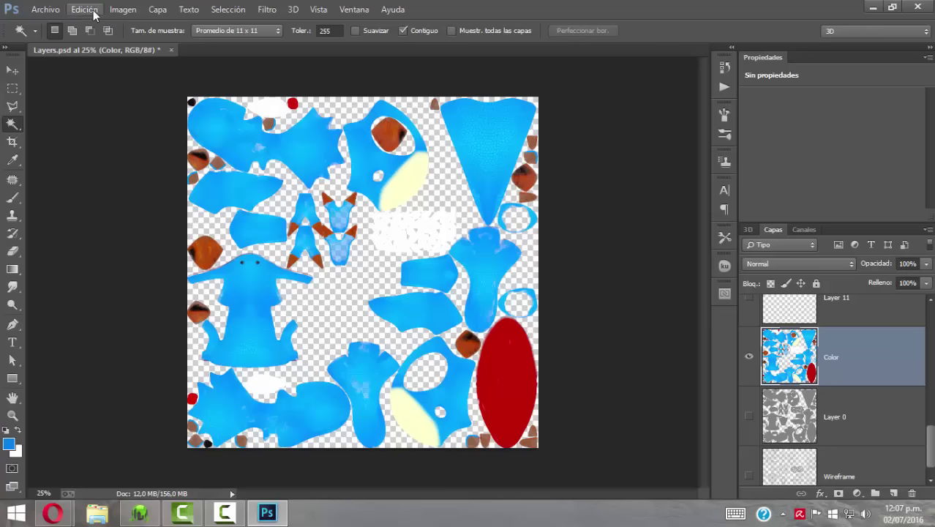
# Turn the Color layer greyscale with a Hue/Saturation adjustment at saturation -100.
pyautogui.click(123, 11)
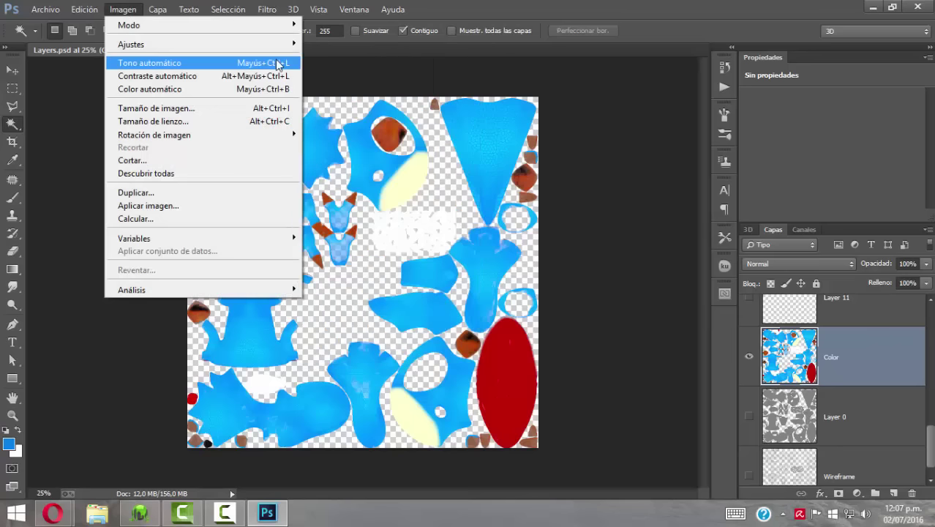
pyautogui.moveTo(259, 44)
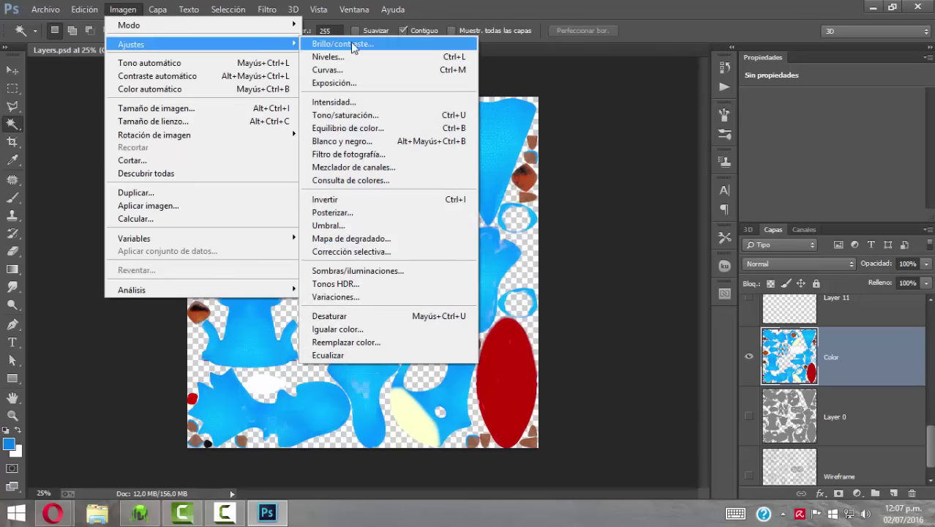
pyautogui.click(372, 118)
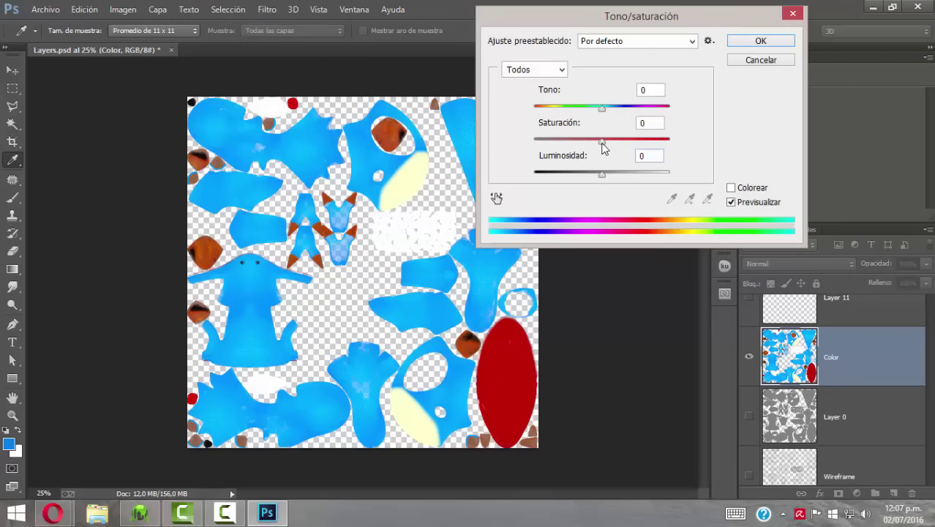
pyautogui.moveTo(603, 148); pyautogui.dragTo(515, 148)
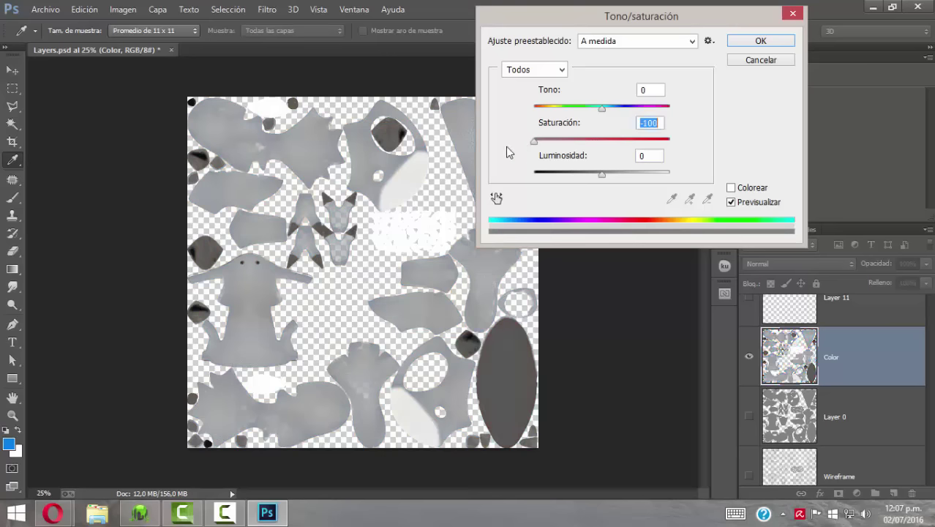
pyautogui.click(754, 42)
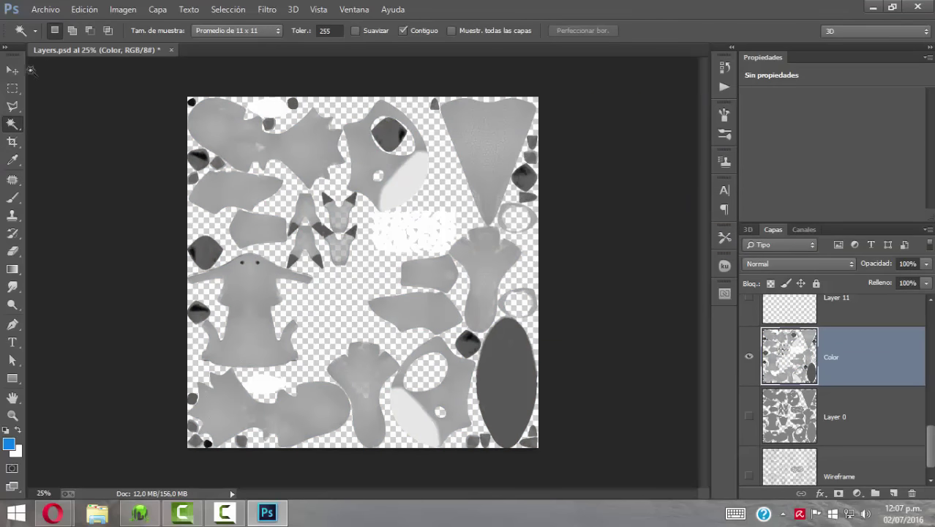
# Sharpen the scale pattern's contrast on the Color layer with Levels, setting the input black point to 144 and white point to 184.
pyautogui.click(13, 70)
pyautogui.keyDown('alt'); pyautogui.scroll(4, 431, 152); pyautogui.keyUp('alt')
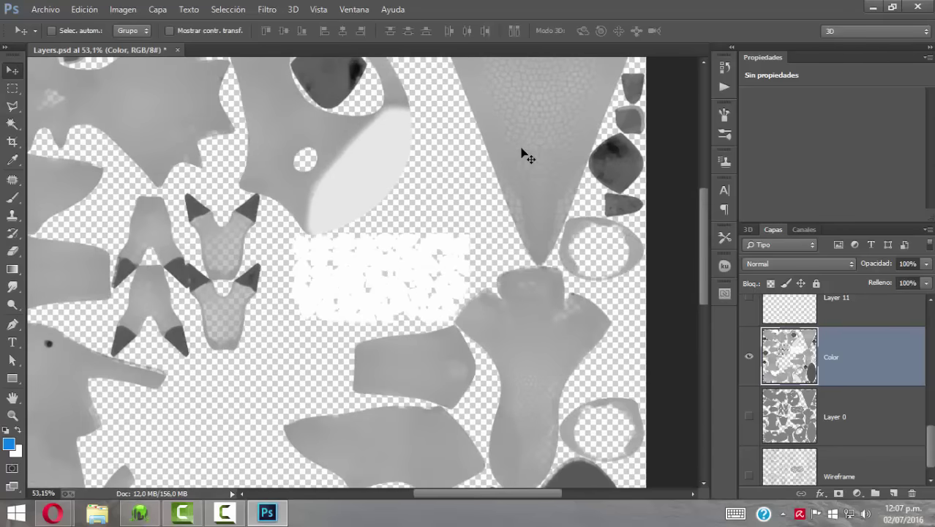
pyautogui.keyDown('alt'); pyautogui.scroll(4, 522, 149); pyautogui.keyUp('alt')
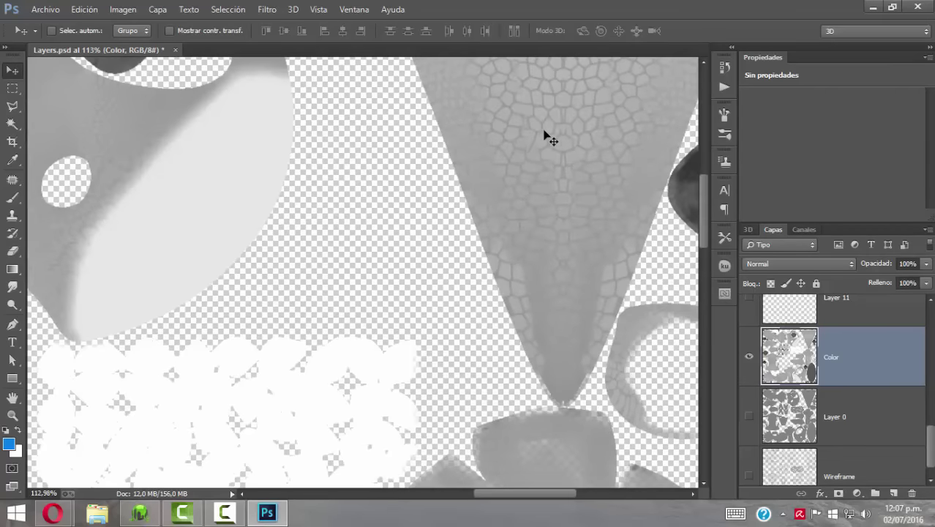
pyautogui.moveTo(550, 139); pyautogui.dragTo(419, 205)
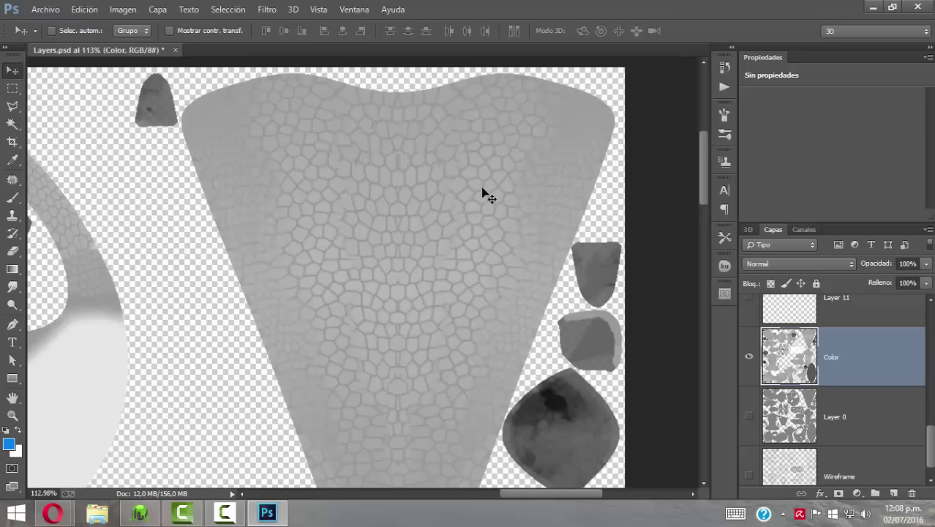
pyautogui.click(125, 12)
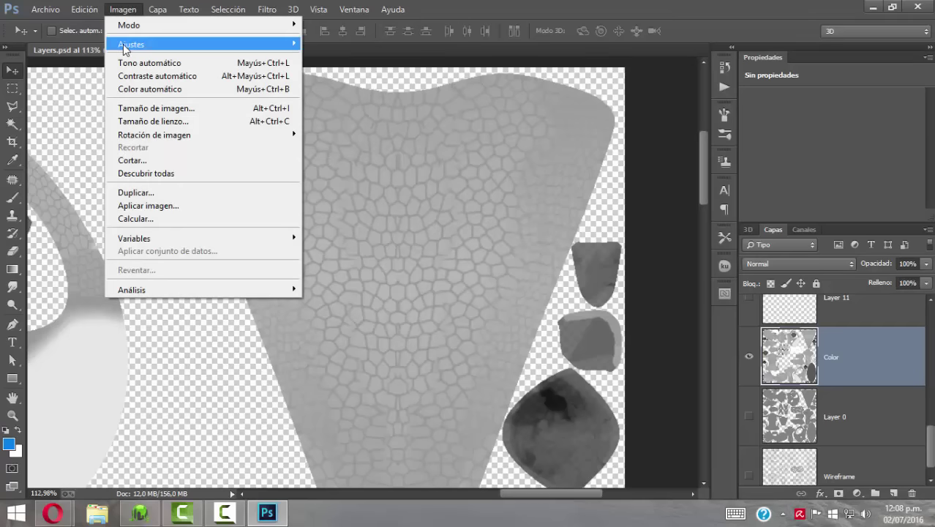
pyautogui.moveTo(124, 48)
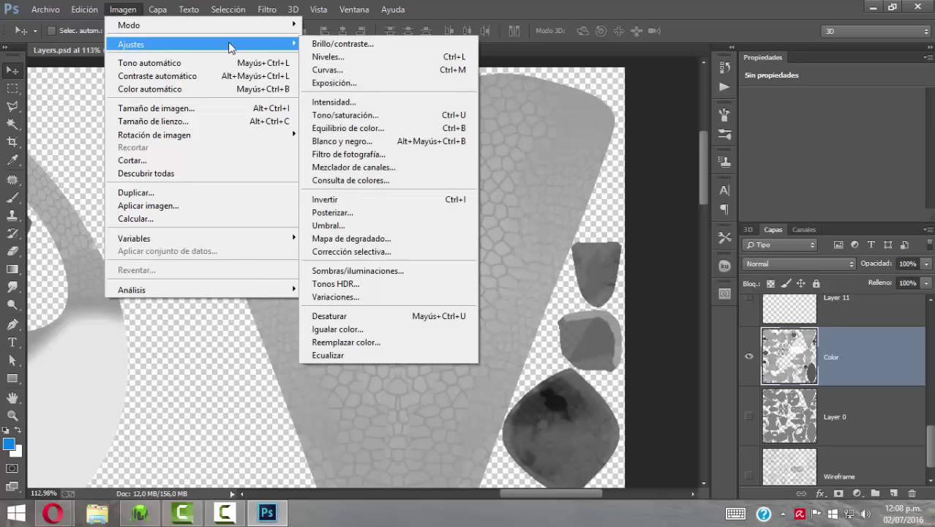
pyautogui.click(332, 56)
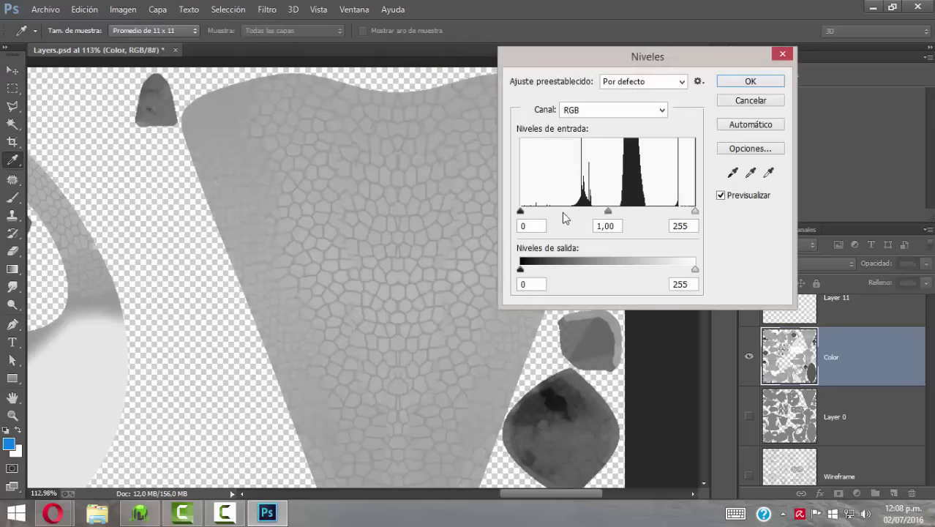
pyautogui.moveTo(520, 212); pyautogui.dragTo(575, 216)
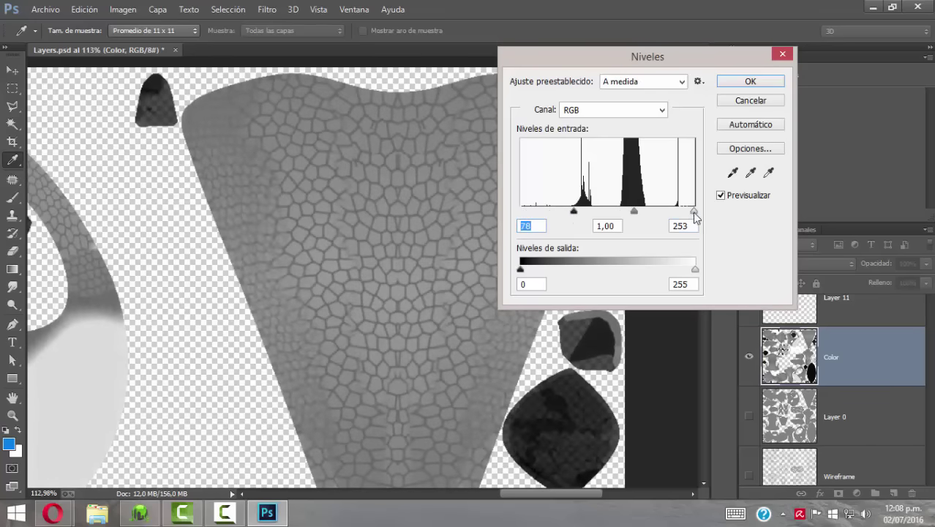
pyautogui.moveTo(695, 217); pyautogui.dragTo(646, 213)
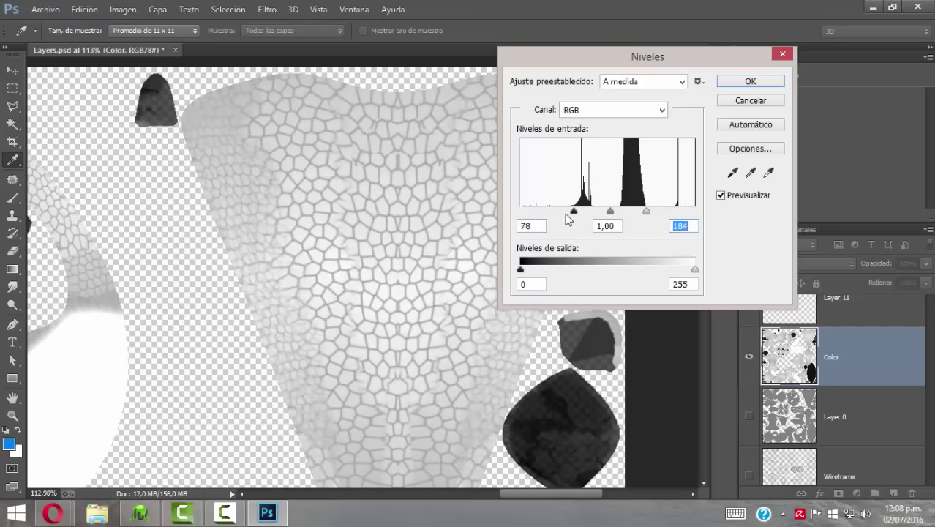
pyautogui.moveTo(575, 211); pyautogui.dragTo(619, 213)
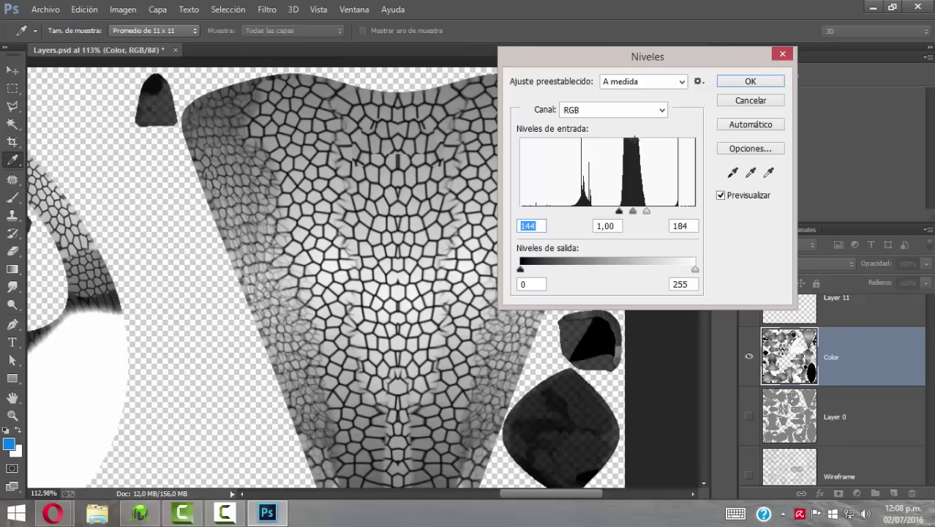
pyautogui.click(750, 81)
# Save the high-contrast greyscale texture to the desktop as a Photoshop file named Bump.
pyautogui.keyDown('alt'); pyautogui.scroll(-5, 263, 322); pyautogui.keyUp('alt')
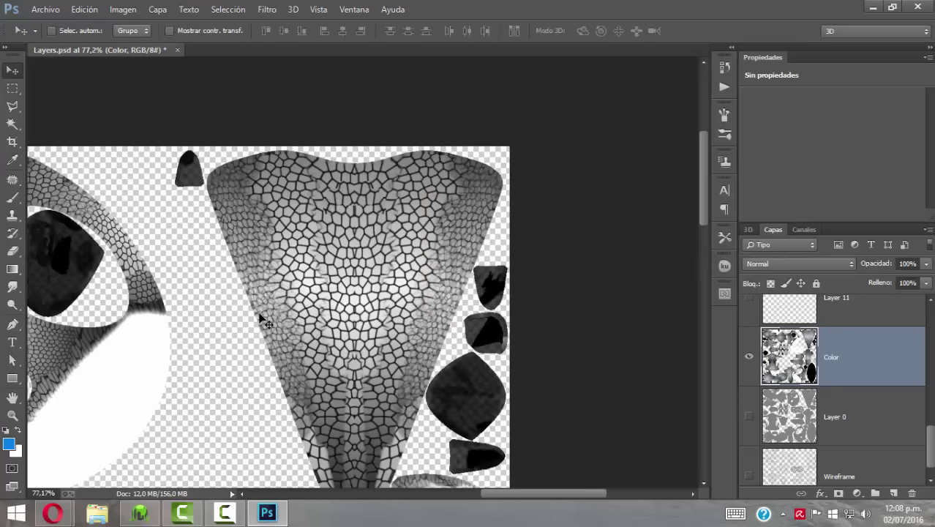
pyautogui.keyDown('alt'); pyautogui.scroll(-1, 263, 322); pyautogui.keyUp('alt')
pyautogui.moveTo(309, 315); pyautogui.dragTo(479, 145)
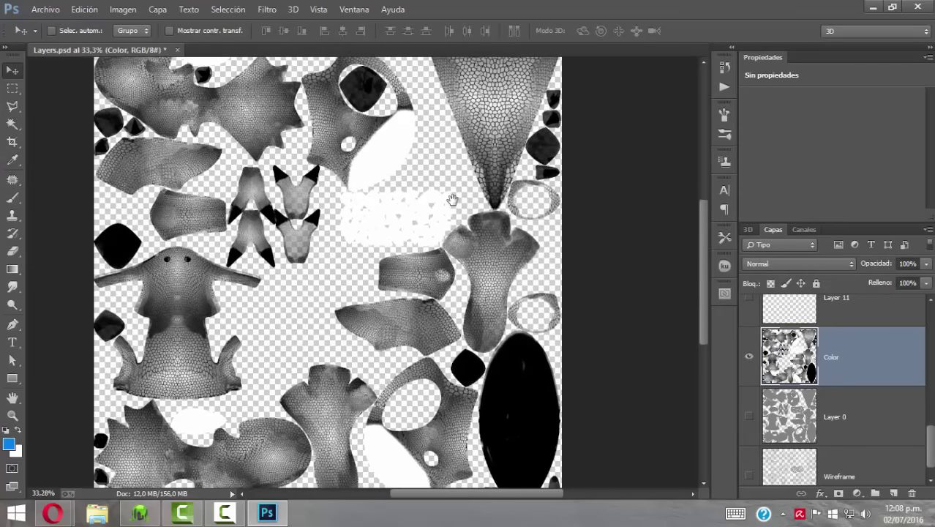
pyautogui.moveTo(453, 199); pyautogui.dragTo(445, 250)
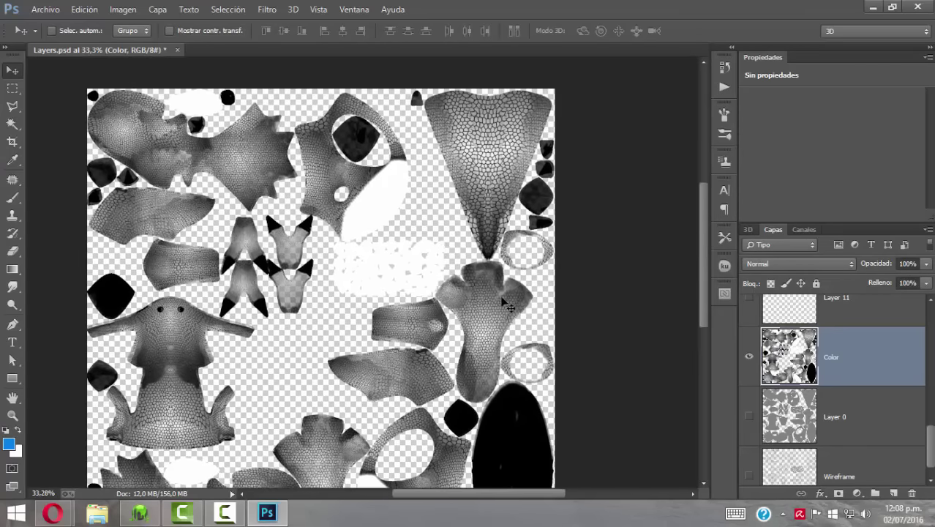
pyautogui.keyDown('alt'); pyautogui.scroll(-1, 462, 316); pyautogui.keyUp('alt')
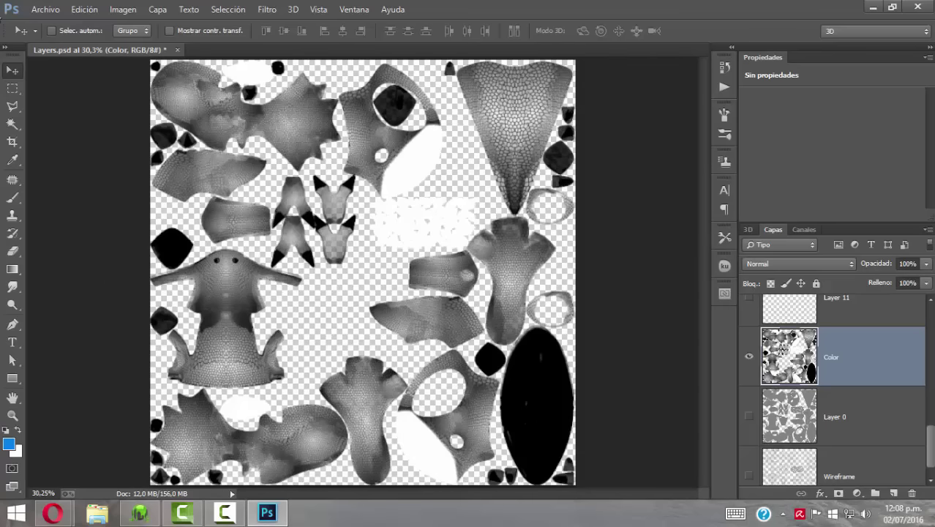
pyautogui.click(41, 10)
pyautogui.click(93, 174)
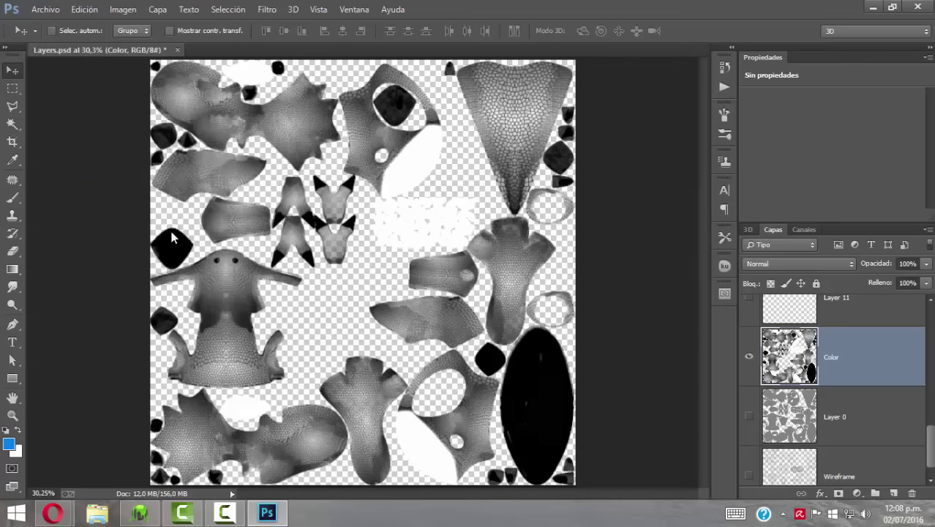
pyautogui.moveTo(106, 150); pyautogui.dragTo(106, 103)
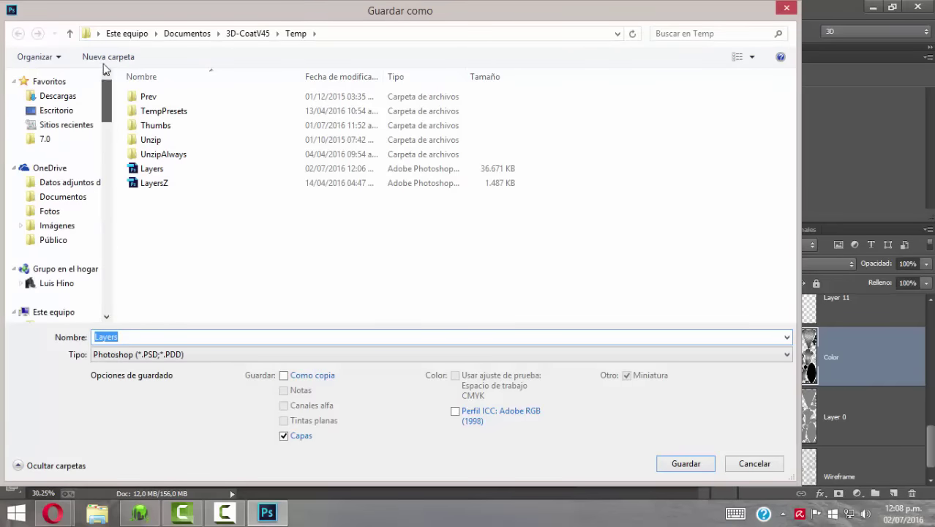
pyautogui.click(56, 110)
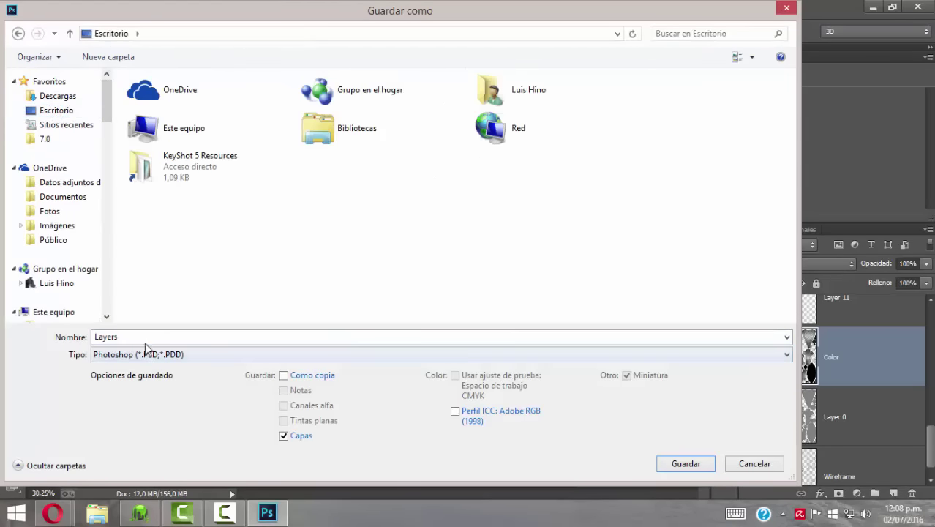
pyautogui.doubleClick(143, 337)
pyautogui.write('Bump')
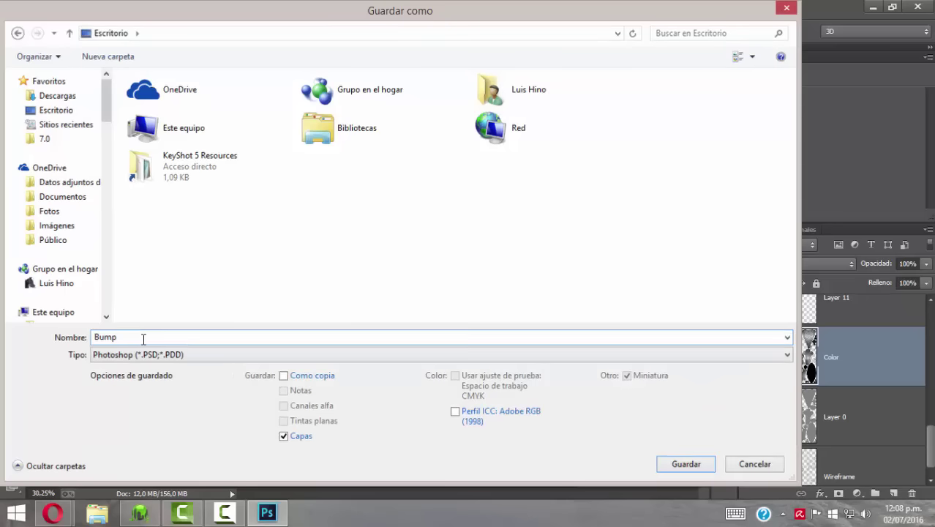
pyautogui.press('Return')
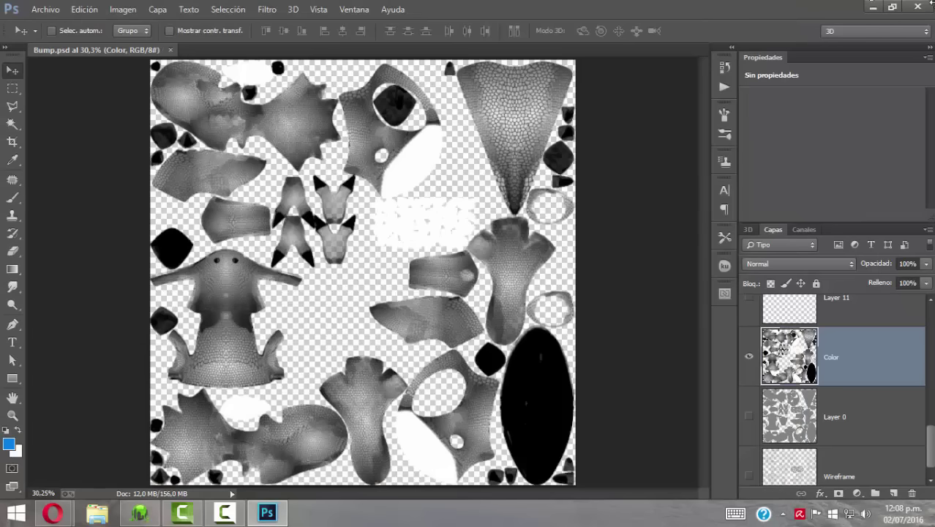
# Close Photoshop to return to 3D-Coat and save the dinosaur project.
pyautogui.click(918, 7)
pyautogui.hotkey('ctrl', 's')
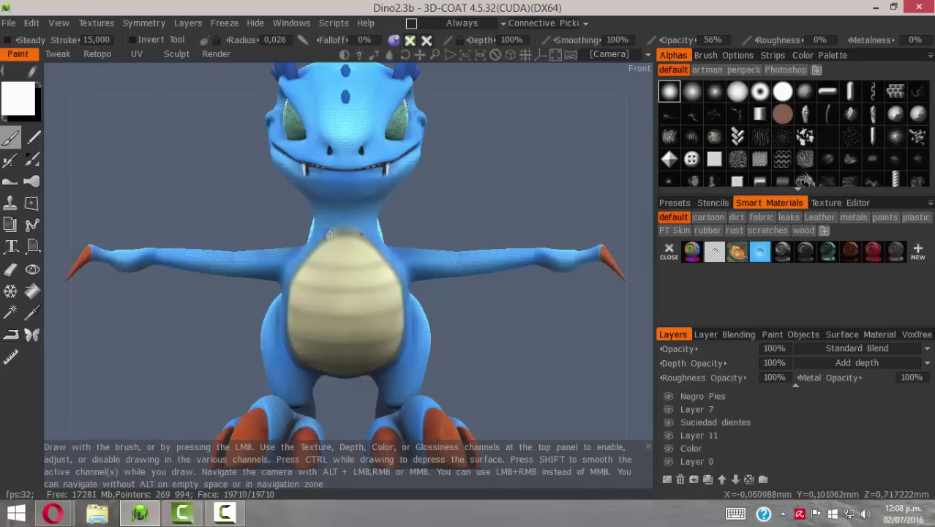
# Select the Bump layer in the layer list.
pyautogui.keyDown('alt'); pyautogui.moveTo(298, 269); pyautogui.dragTo(409, 250); pyautogui.keyUp('alt')
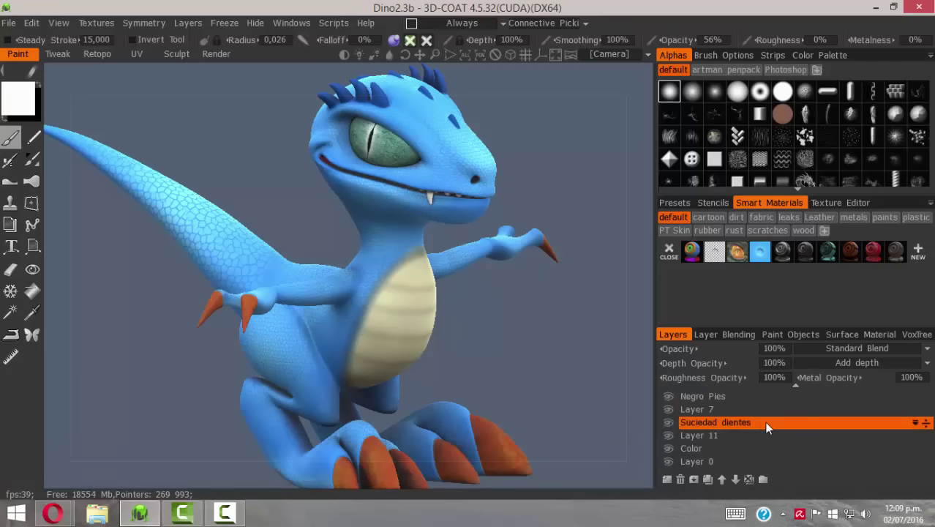
pyautogui.scroll(5, 772, 438)
pyautogui.click(723, 418)
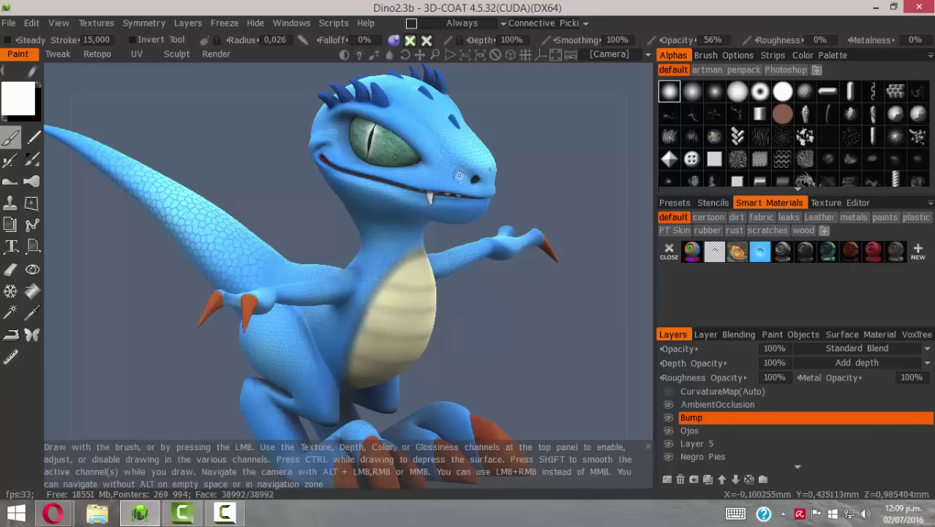
# Try to import the texture from the desktop as depth on the Bump layer, using Zero Level is Grey and a scale coefficient of 1.
pyautogui.click(97, 23)
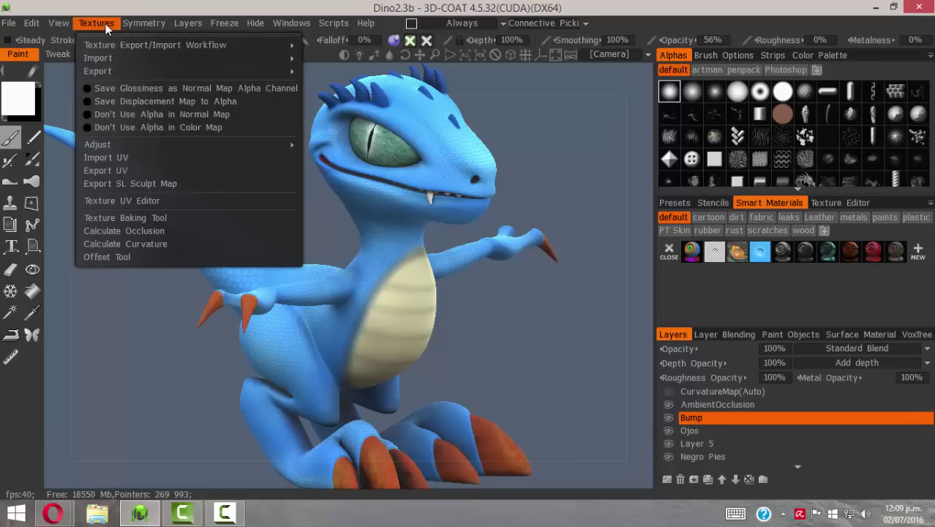
pyautogui.moveTo(175, 27)
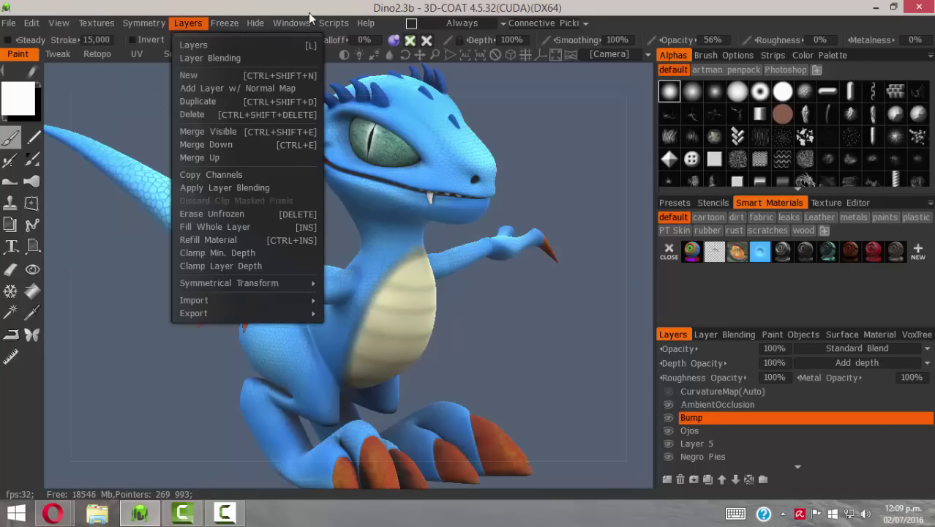
pyautogui.moveTo(101, 23)
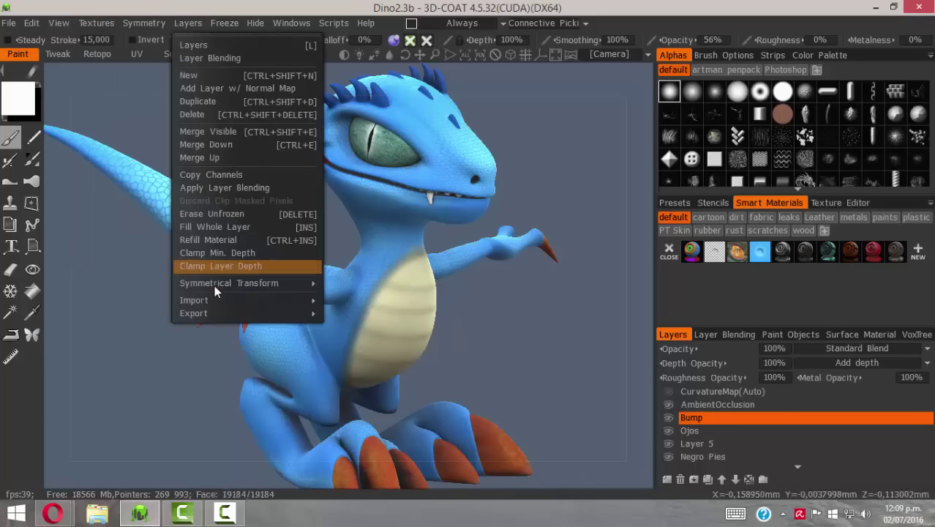
pyautogui.moveTo(214, 297)
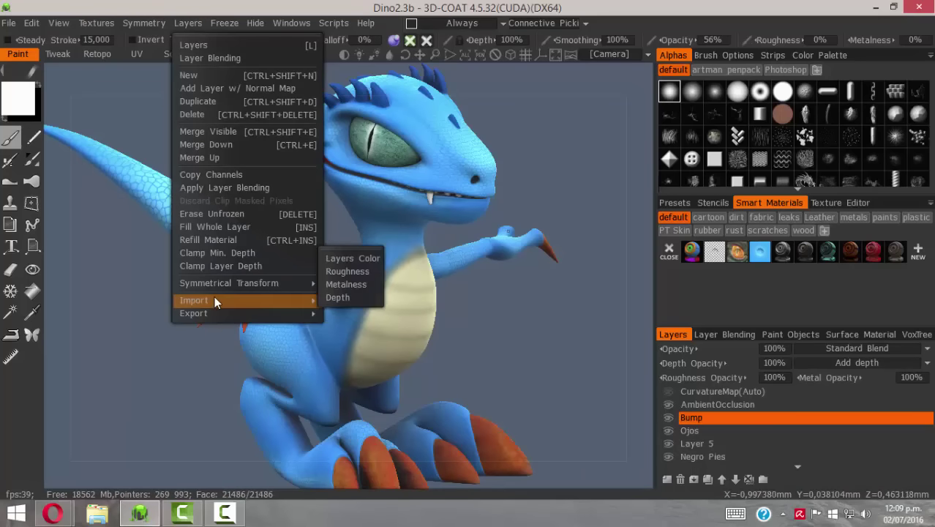
pyautogui.click(333, 299)
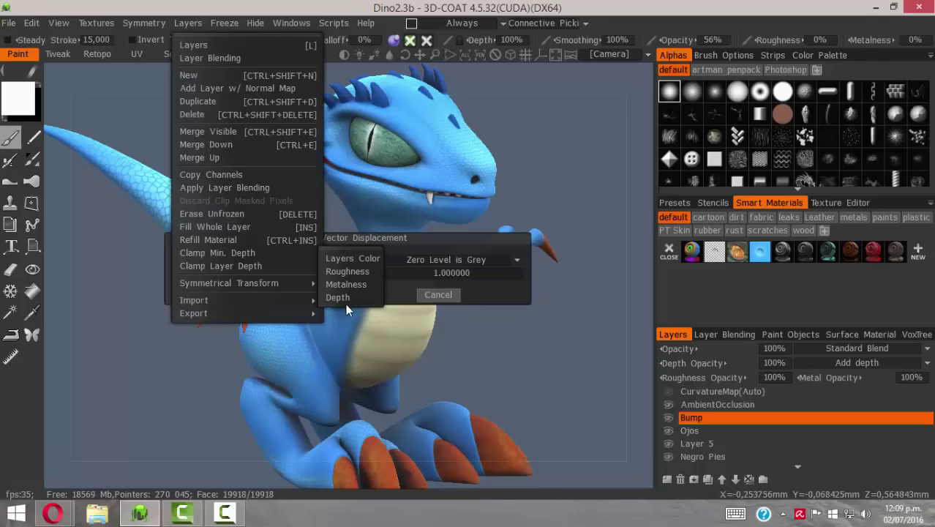
pyautogui.click(343, 297)
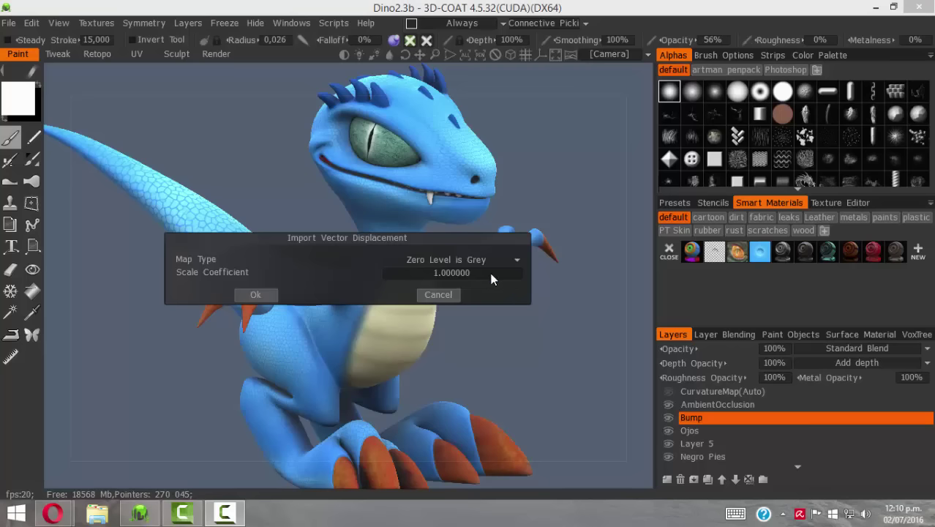
pyautogui.click(255, 296)
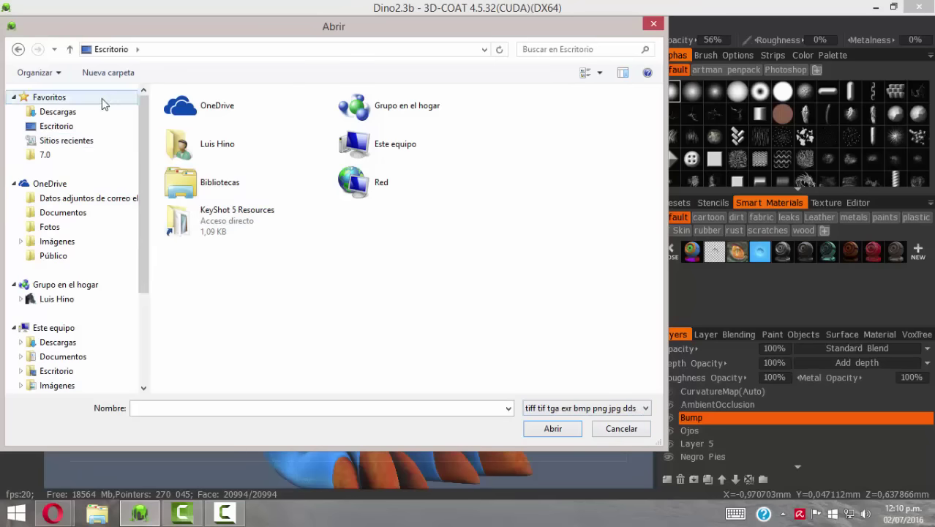
pyautogui.scroll(3, 145, 133)
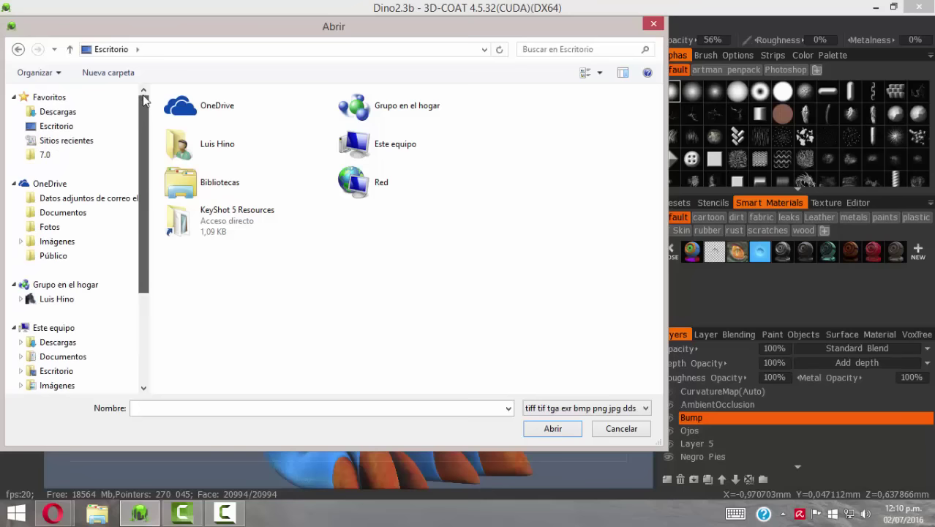
pyautogui.click(58, 126)
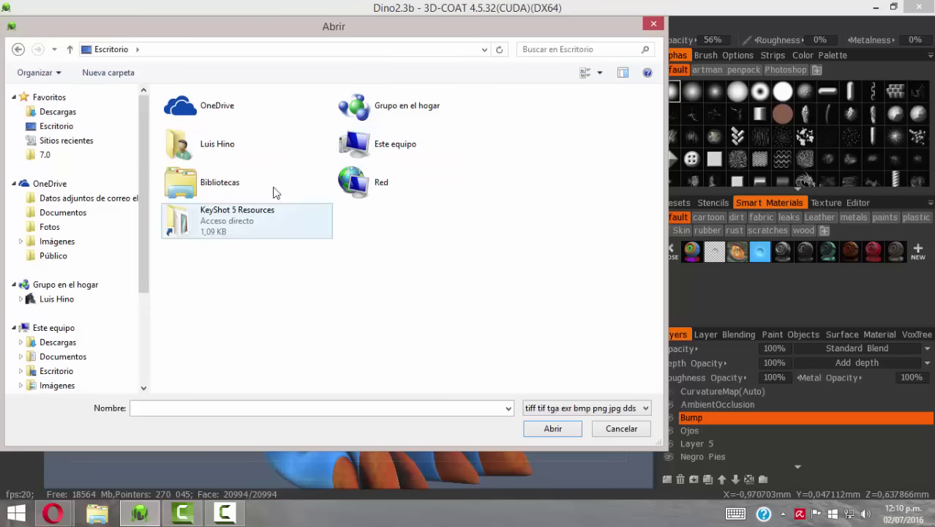
pyautogui.scroll(-4, 132, 146)
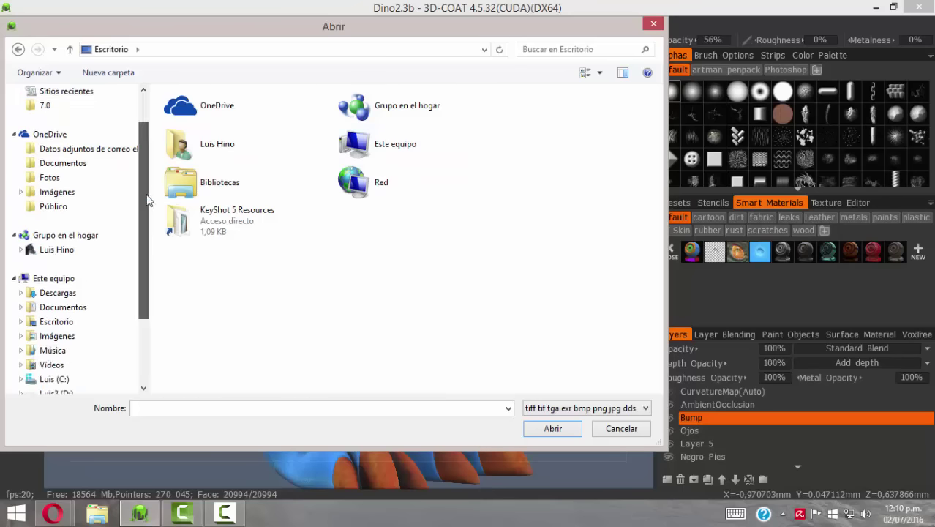
pyautogui.scroll(4, 155, 175)
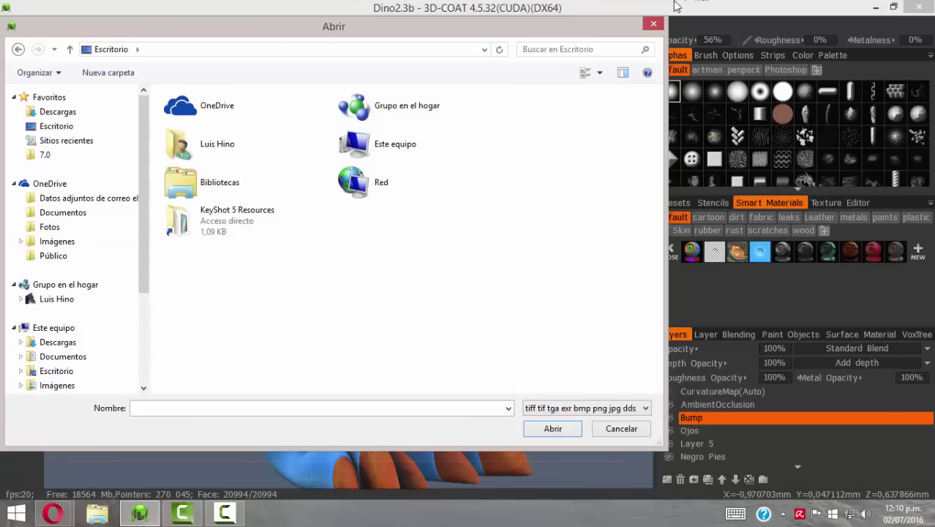
pyautogui.click(653, 27)
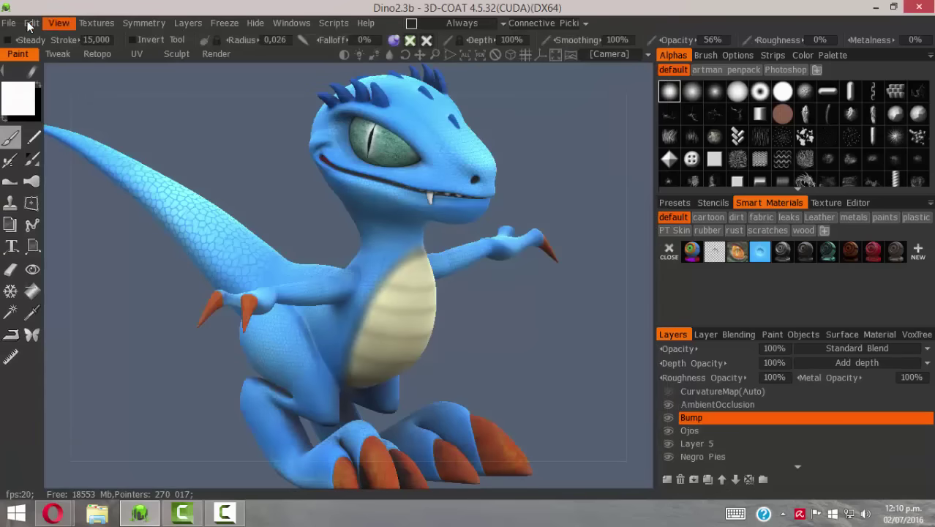
# Send all the dinosaur's texture layers to Photoshop for editing in the external editor.
pyautogui.click(32, 22)
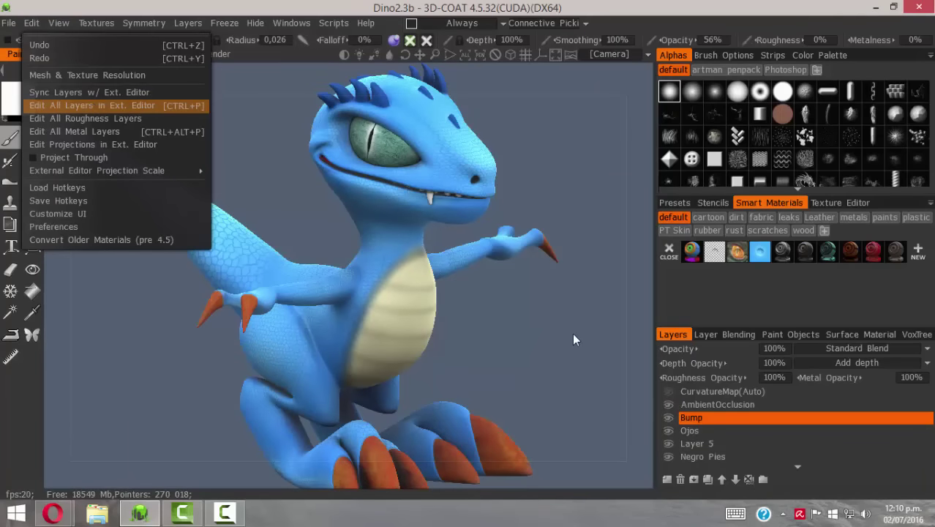
pyautogui.press('Return')
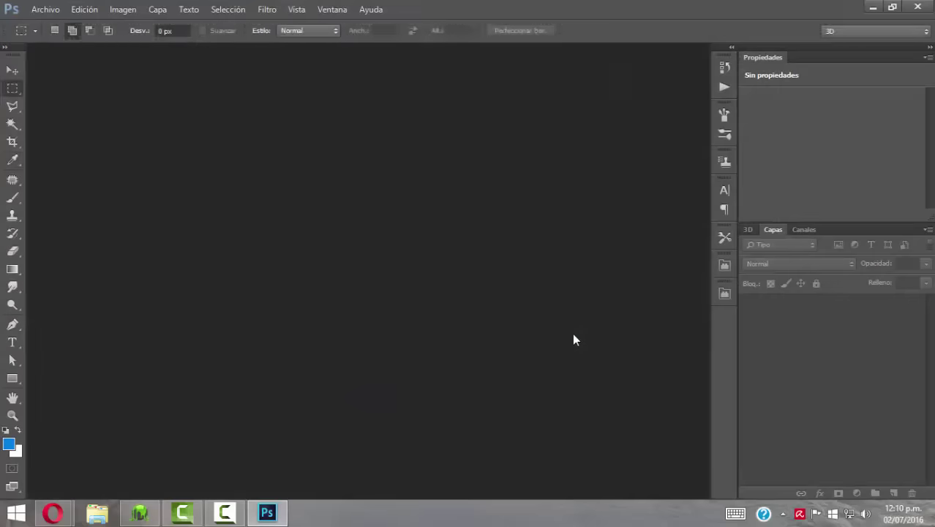
pyautogui.click(368, 266)
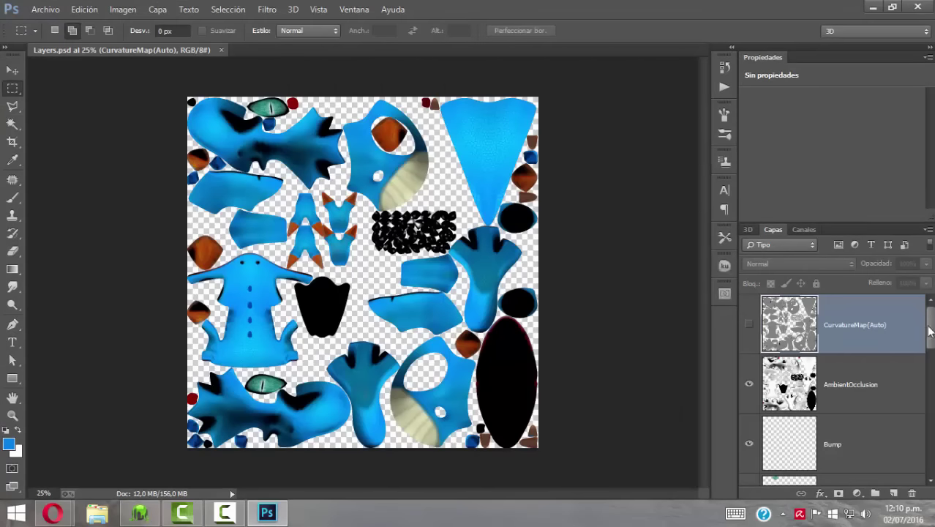
# Hide every layer except Color and make the Color layer active.
pyautogui.moveTo(930, 331); pyautogui.dragTo(930, 454)
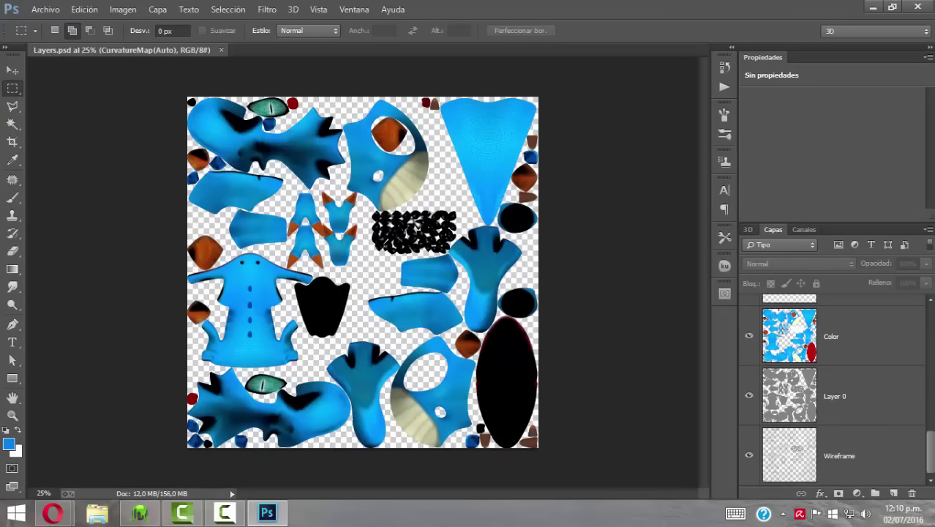
pyautogui.keyDown('alt'); pyautogui.click(748, 336); pyautogui.keyUp('alt')
pyautogui.click(786, 338)
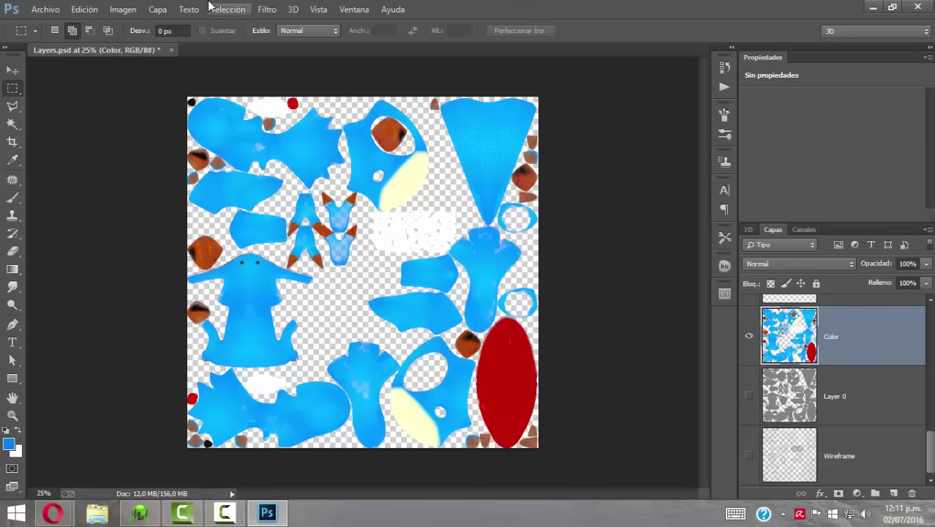
# Remove all saturation from the Color layer with a Hue/Saturation adjustment.
pyautogui.click(119, 11)
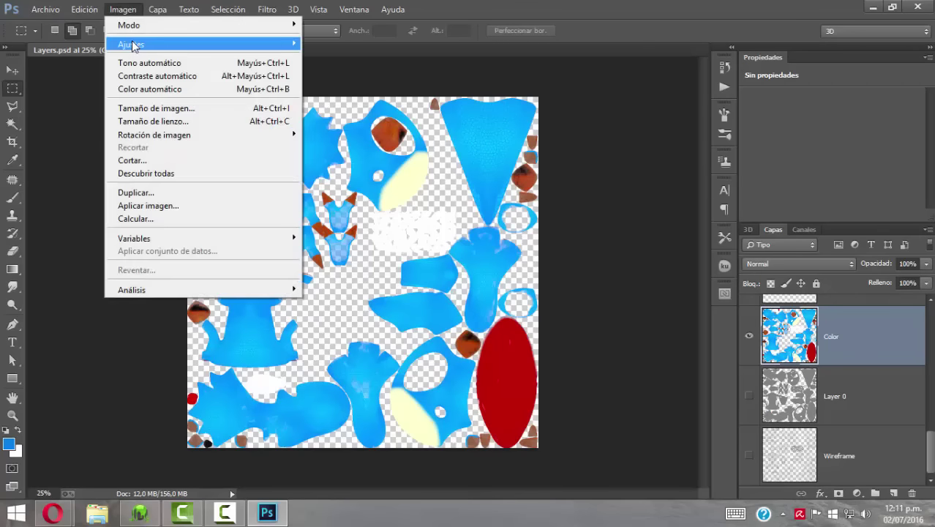
pyautogui.moveTo(131, 44)
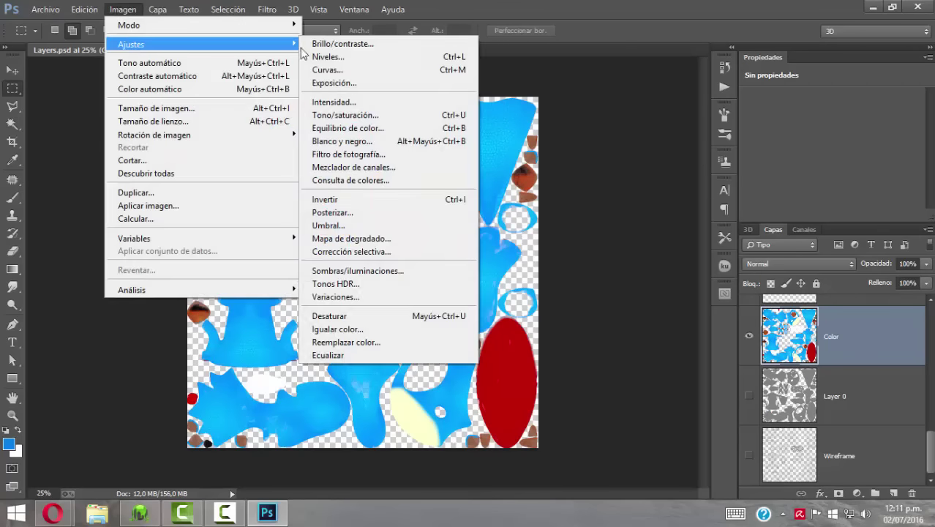
pyautogui.click(344, 115)
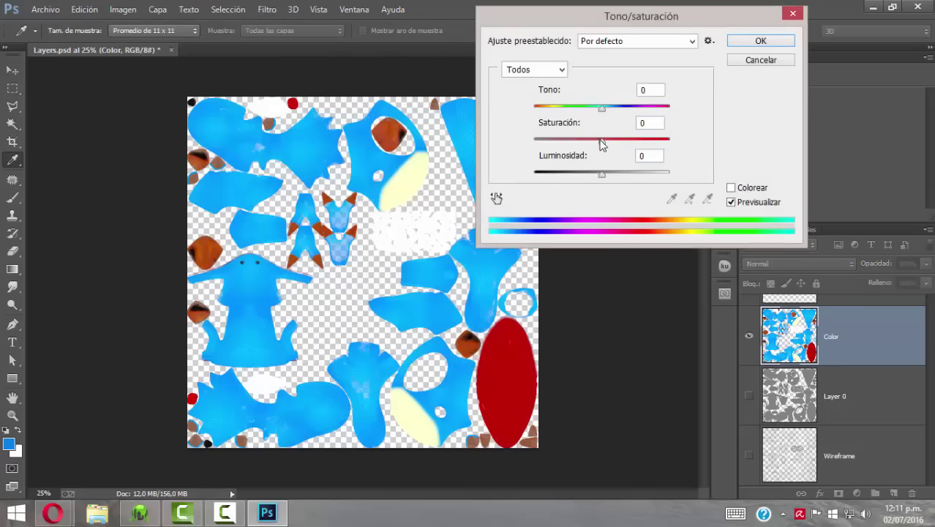
pyautogui.moveTo(599, 139); pyautogui.dragTo(516, 140)
pyautogui.click(757, 42)
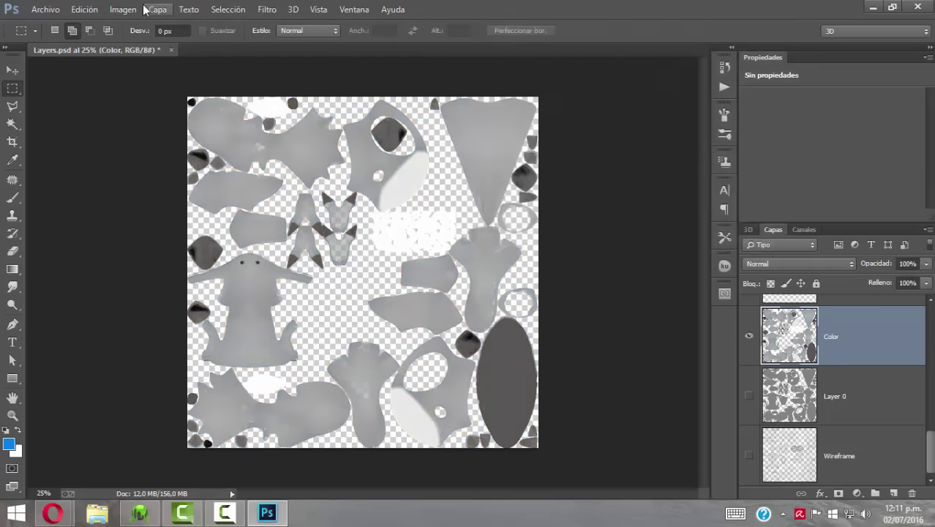
# Boost the scale pattern's contrast on the Color layer with Levels, setting the input black point to 142 and white point to 184.
pyautogui.click(139, 10)
pyautogui.moveTo(140, 44)
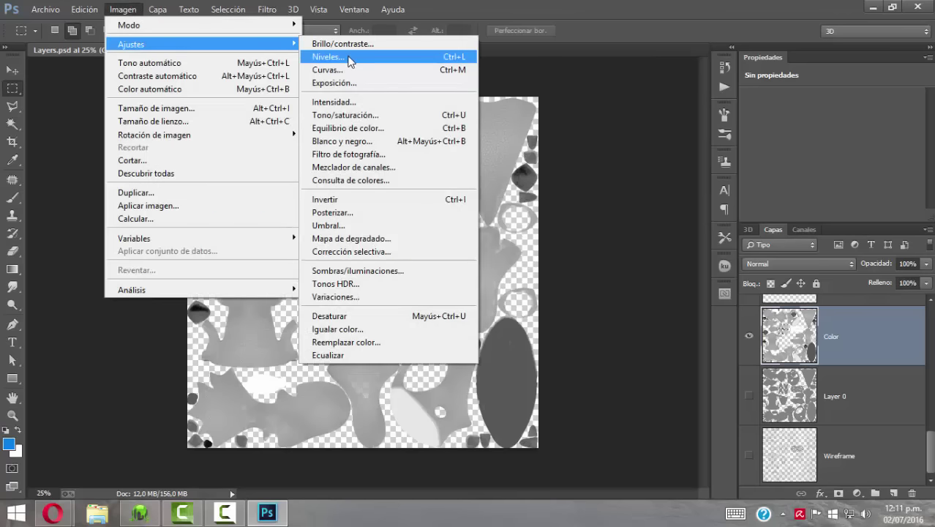
pyautogui.click(349, 60)
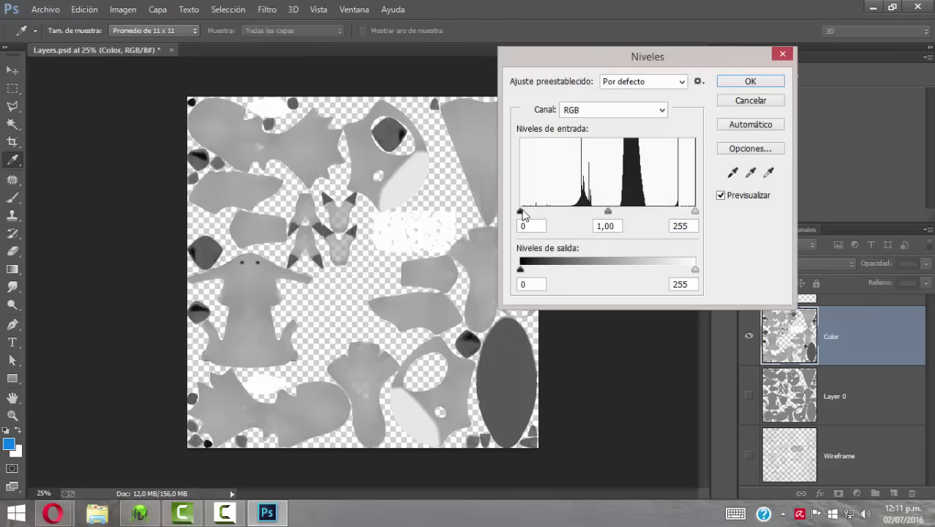
pyautogui.moveTo(522, 212); pyautogui.dragTo(619, 219)
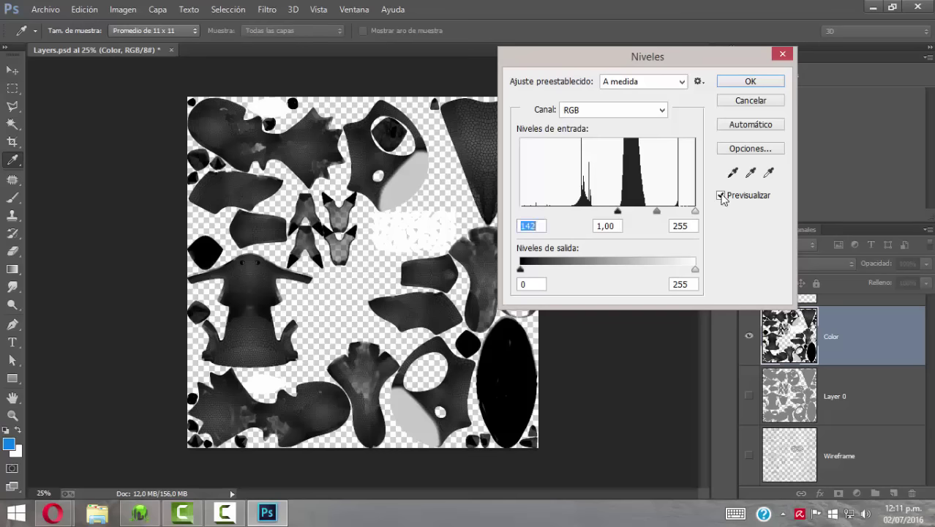
pyautogui.moveTo(693, 212); pyautogui.dragTo(648, 213)
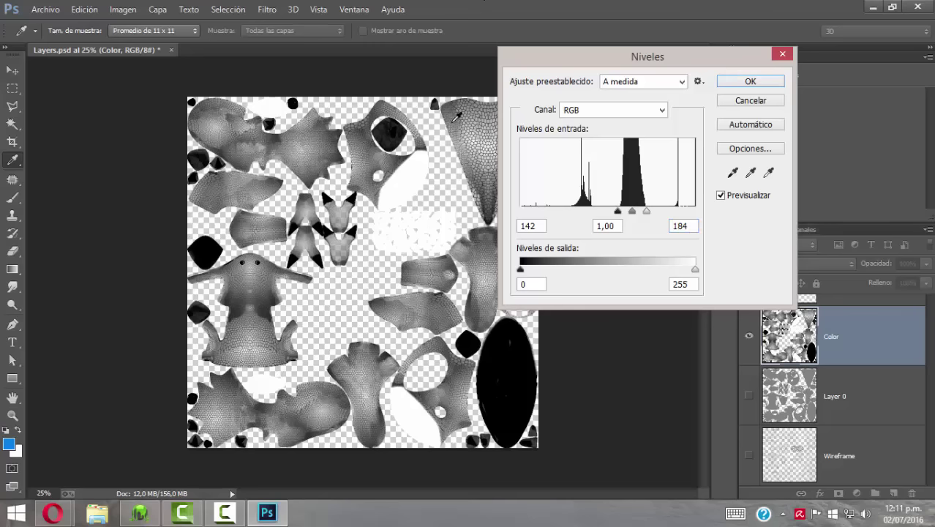
pyautogui.hotkey('ctrl', '+')
pyautogui.hotkey('ctrl', '+')
pyautogui.hotkey('ctrl', '+')
pyautogui.hotkey('ctrl', '+')
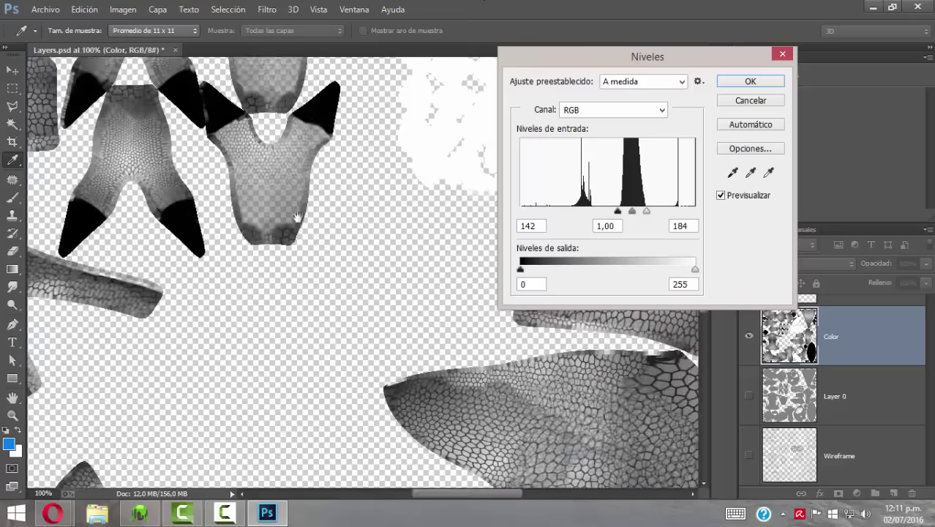
pyautogui.moveTo(297, 216); pyautogui.dragTo(366, 359)
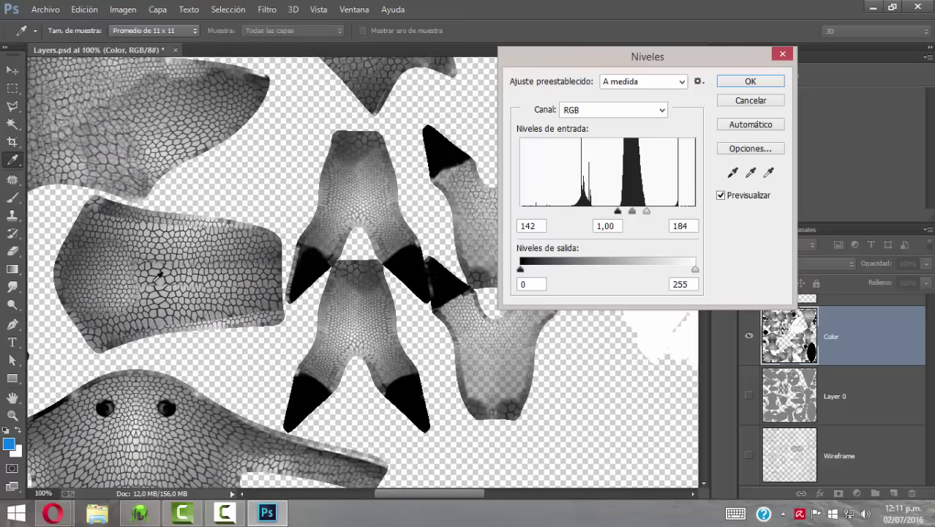
pyautogui.moveTo(159, 236); pyautogui.dragTo(250, 341)
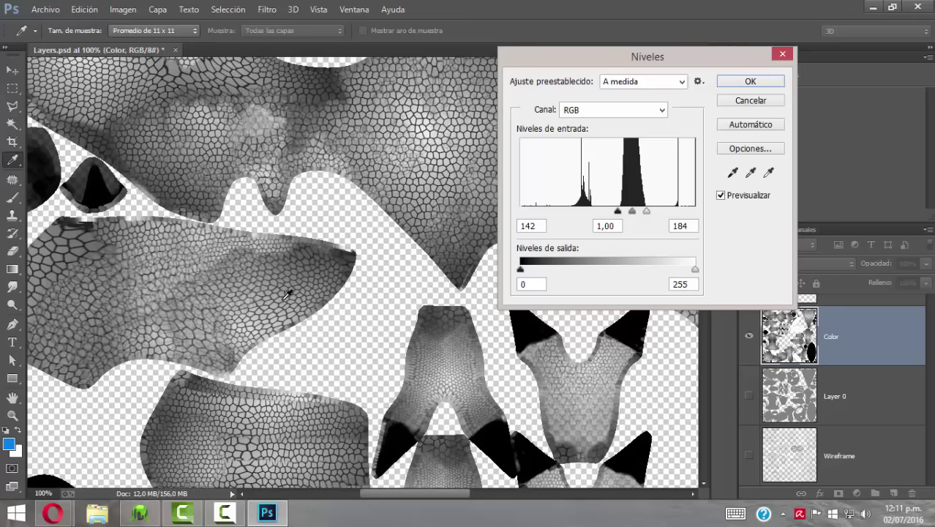
pyautogui.click(747, 81)
# Save the greyscale texture to the desktop as a Targa file named Bump, at 24 bits/pixel.
pyautogui.click(33, 8)
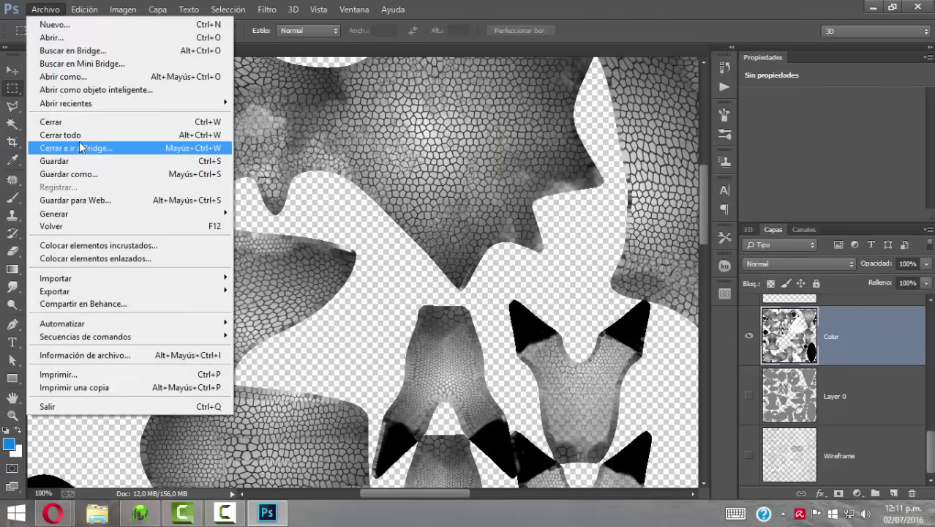
pyautogui.click(82, 173)
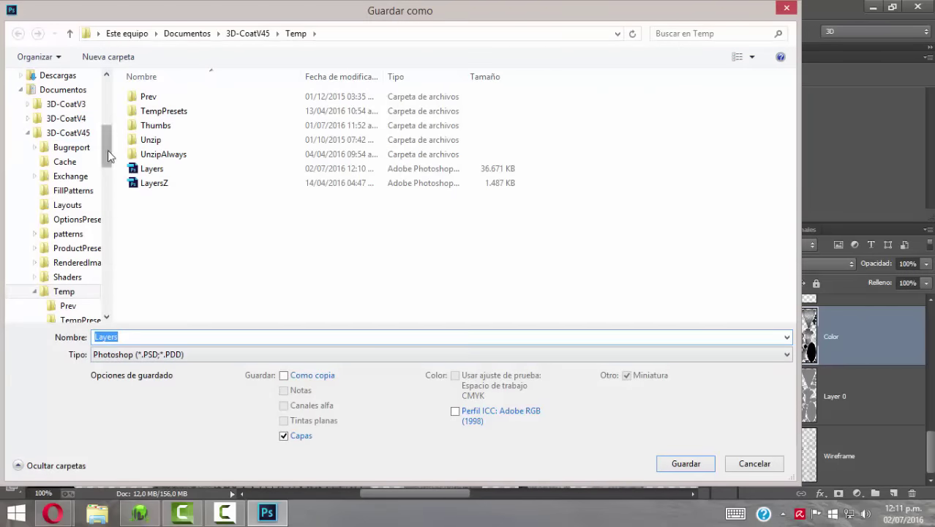
pyautogui.moveTo(107, 156); pyautogui.dragTo(107, 109)
pyautogui.click(56, 110)
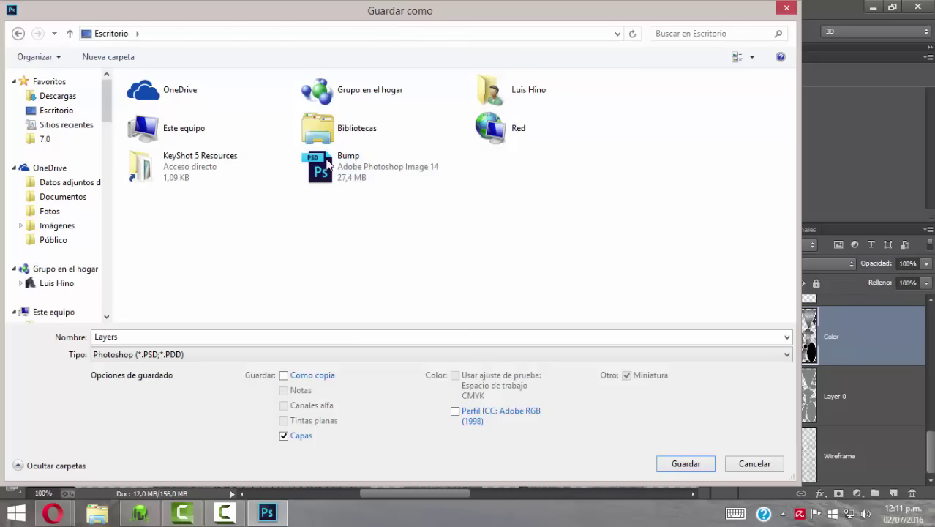
pyautogui.click(186, 354)
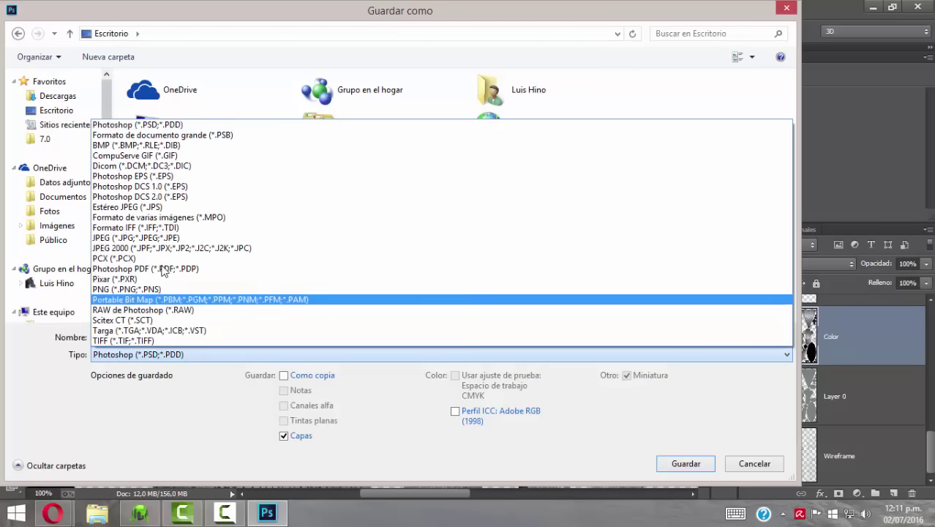
pyautogui.click(154, 330)
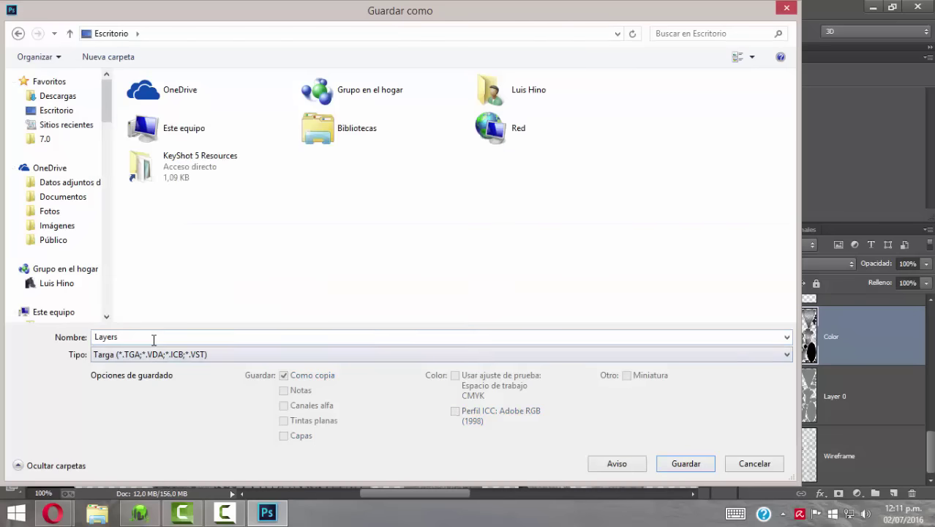
pyautogui.doubleClick(135, 340)
pyautogui.write('B')
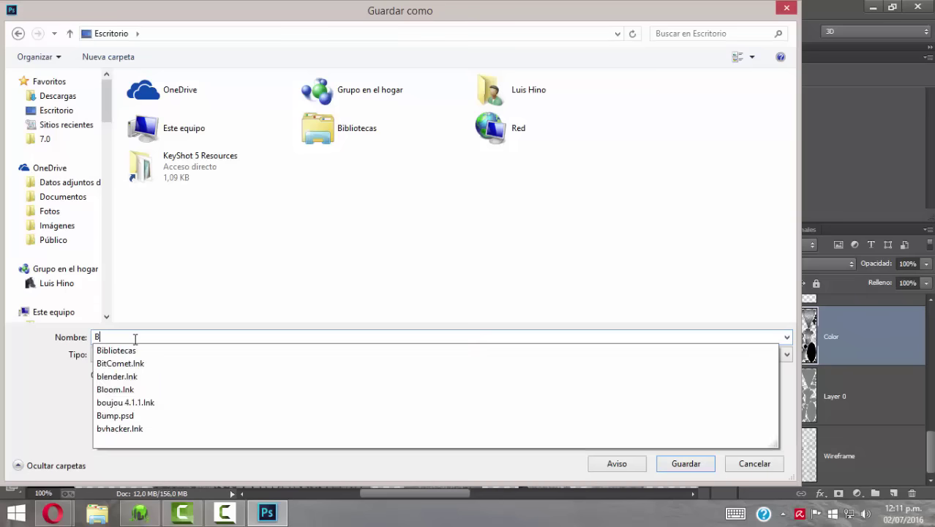
pyautogui.write('ump')
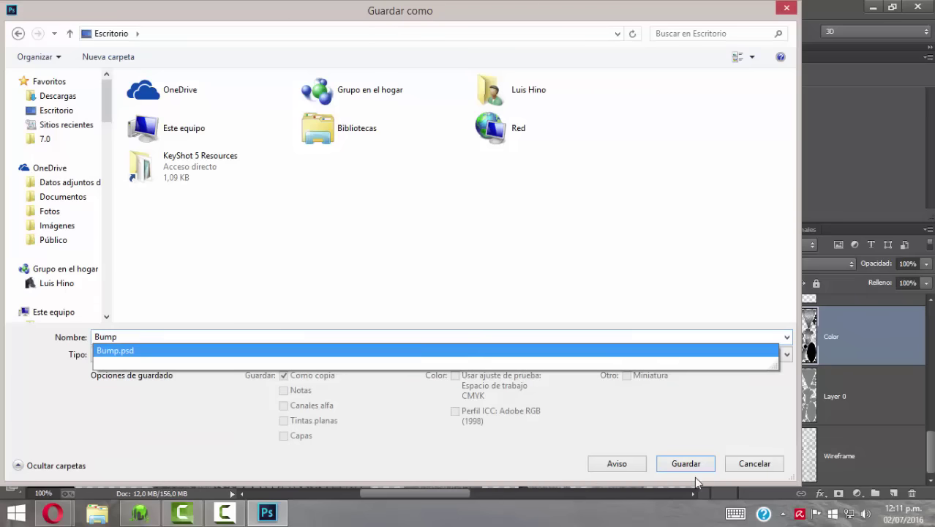
pyautogui.click(686, 463)
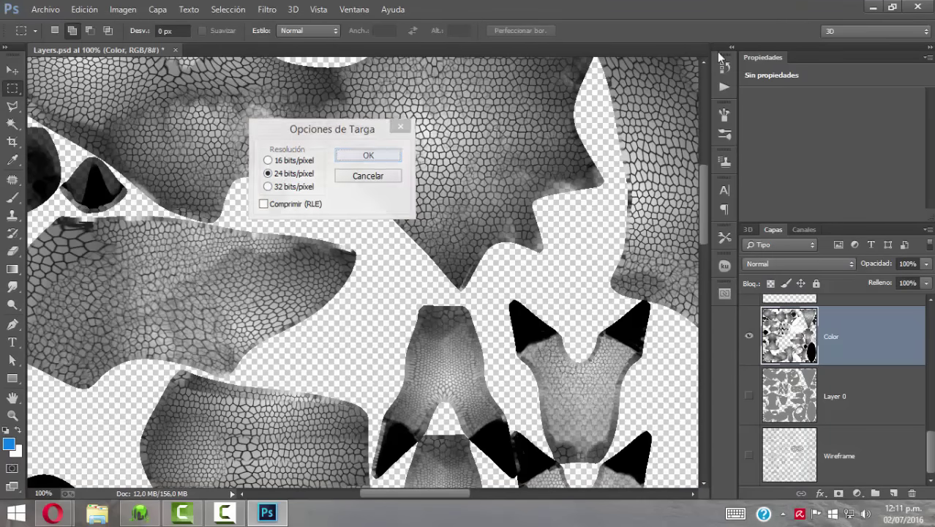
pyautogui.click(368, 156)
# Switch to 3D-Coat and import the Bump Targa as depth on the Bump layer, with zero level grey and depth factor scale 1,000.
pyautogui.click(872, 8)
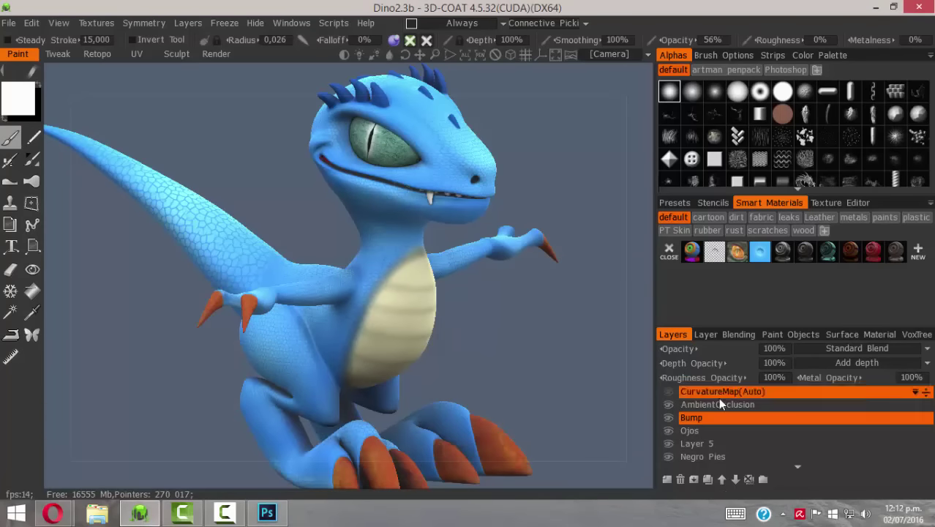
pyautogui.click(180, 26)
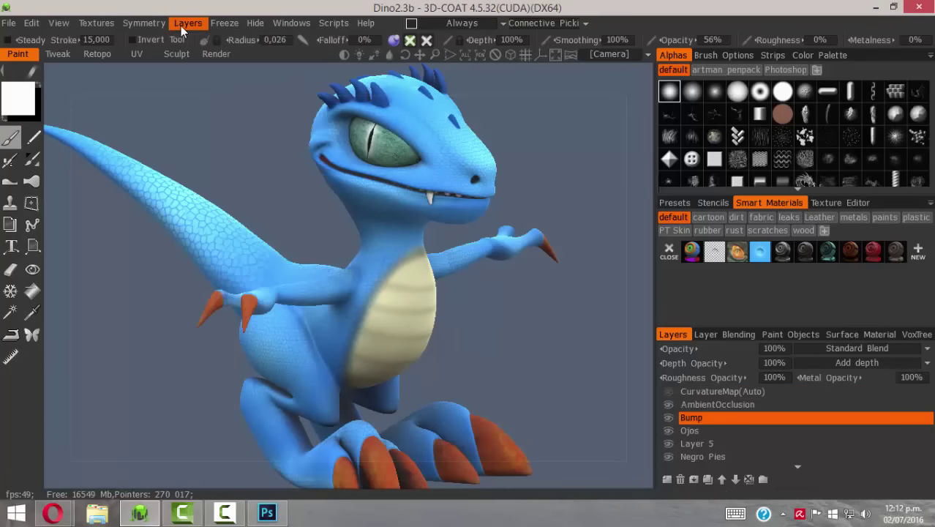
pyautogui.click(181, 23)
pyautogui.moveTo(210, 300)
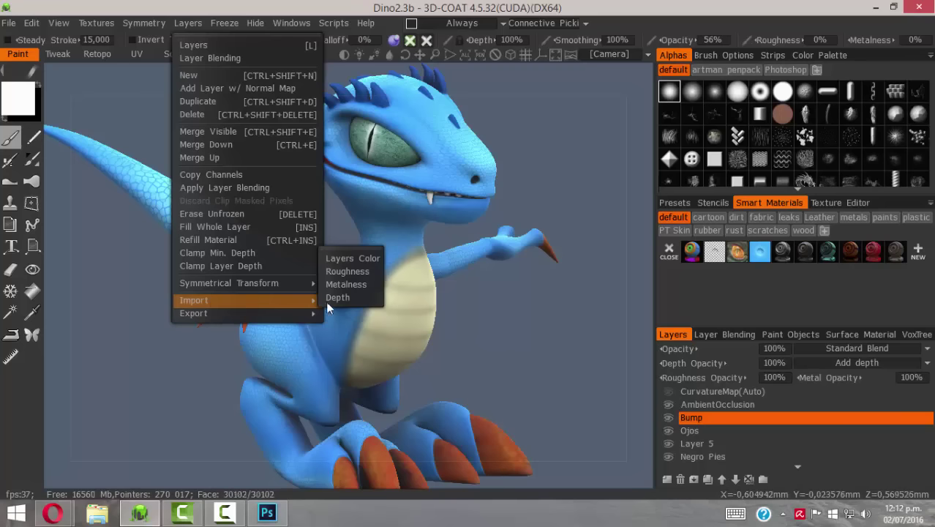
pyautogui.click(349, 298)
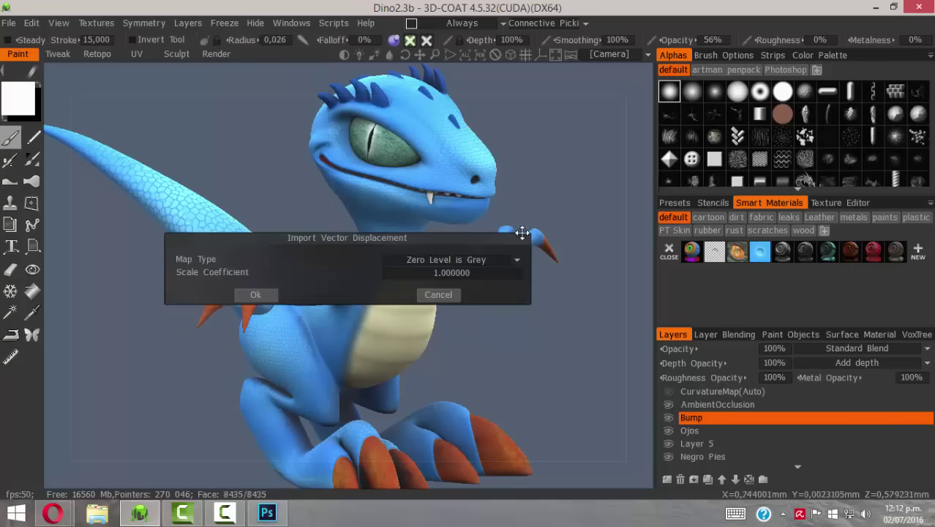
pyautogui.click(252, 293)
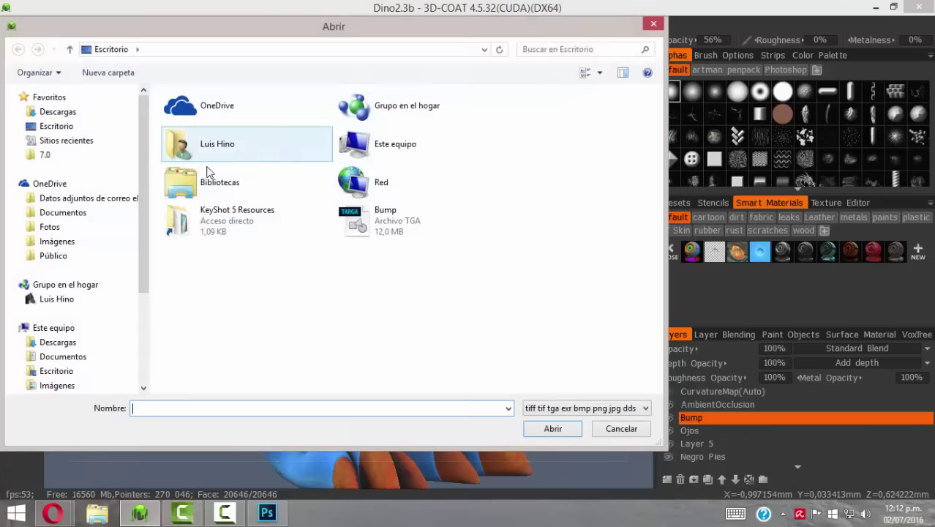
pyautogui.click(379, 234)
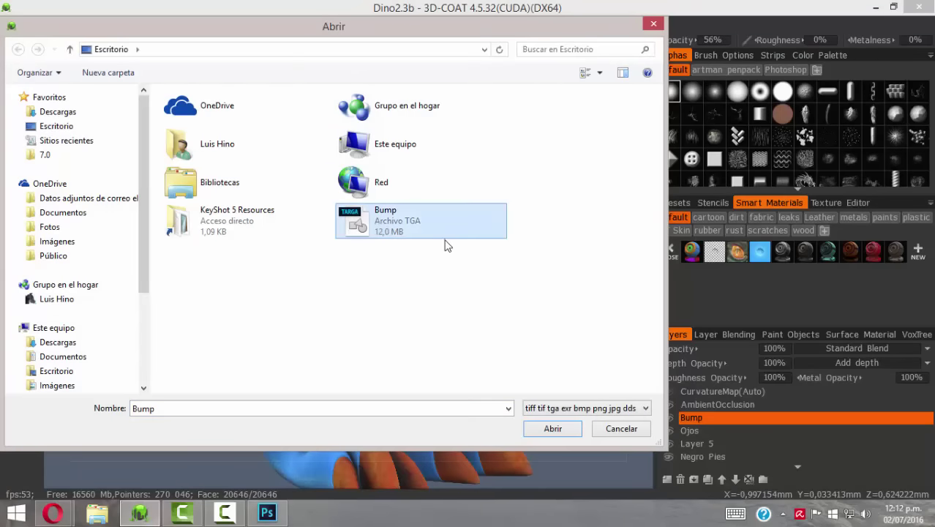
pyautogui.click(564, 429)
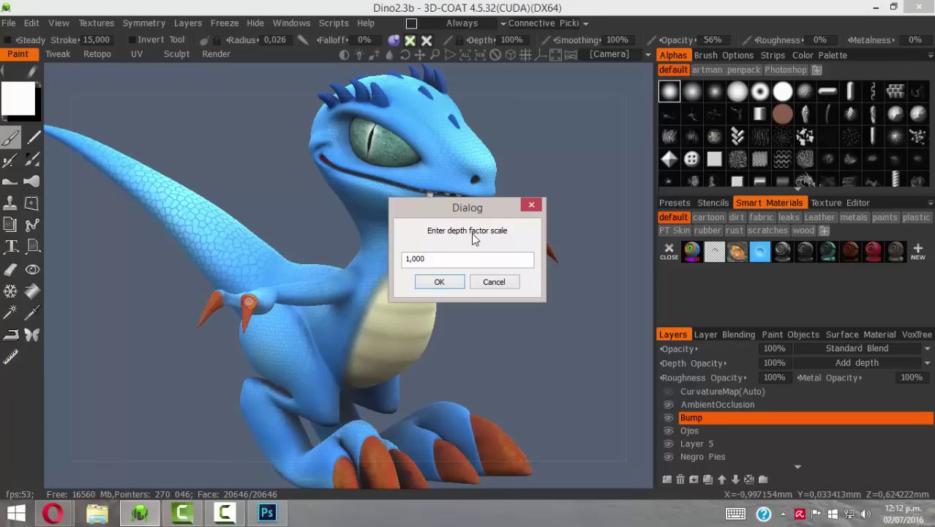
pyautogui.click(440, 283)
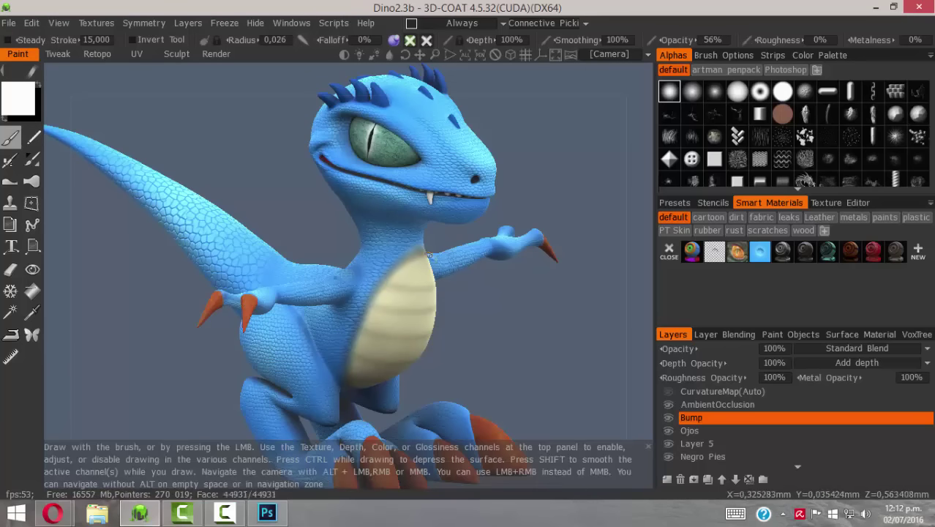
# Examine the imported scale relief on the dinosaur's head, jaw, tail and hind body.
pyautogui.keyDown('alt'); pyautogui.moveTo(373, 200); pyautogui.dragTo(334, 192); pyautogui.keyUp('alt')
pyautogui.keyDown('alt'); pyautogui.moveTo(334, 191); pyautogui.dragTo(419, 191, button='right'); pyautogui.keyUp('alt')
pyautogui.keyDown('alt'); pyautogui.moveTo(419, 191); pyautogui.dragTo(348, 291, button='middle'); pyautogui.keyUp('alt')
pyautogui.keyDown('alt'); pyautogui.moveTo(348, 292); pyautogui.dragTo(421, 215); pyautogui.keyUp('alt')
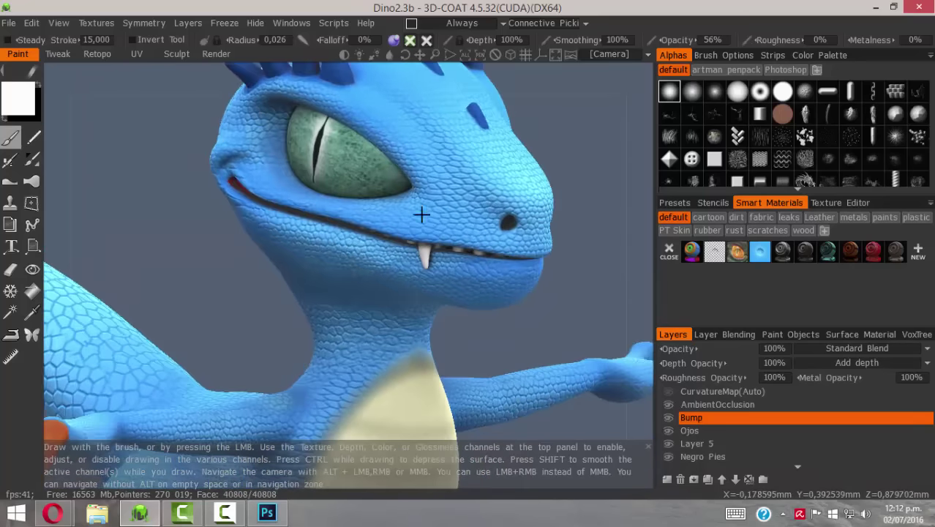
pyautogui.keyDown('alt'); pyautogui.moveTo(421, 215); pyautogui.dragTo(679, 332, button='right'); pyautogui.keyUp('alt')
pyautogui.keyDown('alt'); pyautogui.moveTo(472, 235); pyautogui.dragTo(463, 286, button='middle'); pyautogui.keyUp('alt')
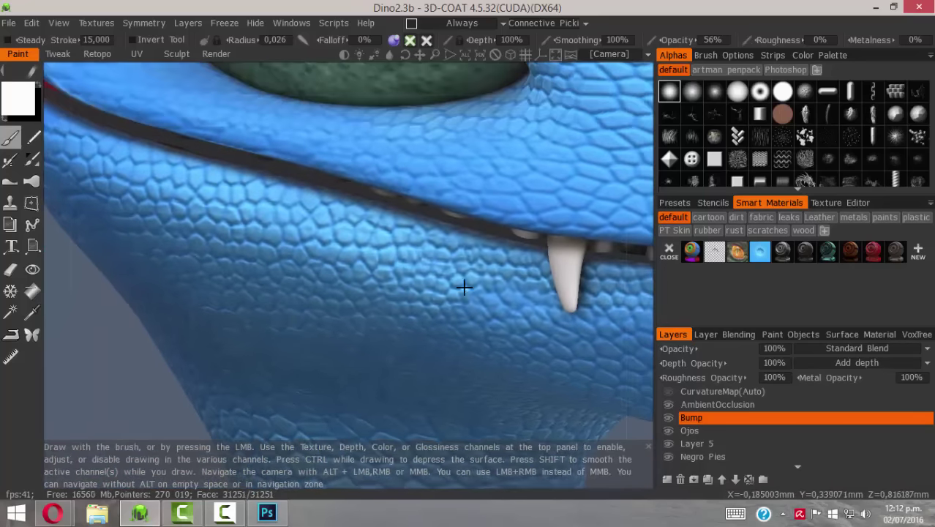
pyautogui.keyDown('alt'); pyautogui.moveTo(463, 286); pyautogui.dragTo(329, 242, button='right'); pyautogui.keyUp('alt')
pyautogui.moveTo(363, 308)
pyautogui.keyDown('alt'); pyautogui.mouseDown()
pyautogui.moveTo(369, 215)
pyautogui.moveTo(436, 291)
pyautogui.moveTo(337, 329)
pyautogui.moveTo(281, 277)
pyautogui.moveTo(378, 319)
pyautogui.moveTo(439, 333)
pyautogui.moveTo(371, 294)
pyautogui.mouseUp(); pyautogui.keyUp('alt')
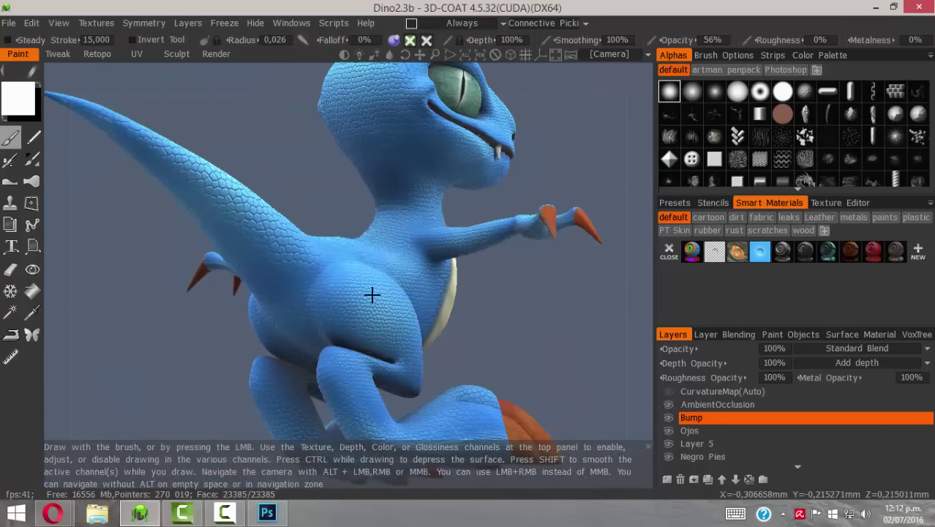
# Hide the Bump layer and show it again to compare the tail and hip with and without relief.
pyautogui.click(665, 419)
pyautogui.scroll(5, 381, 347)
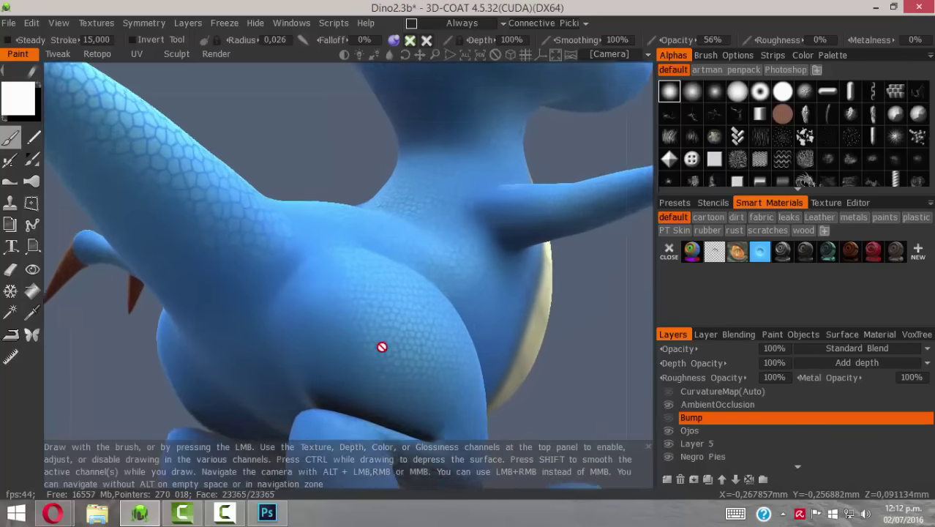
pyautogui.keyDown('alt'); pyautogui.moveTo(381, 346); pyautogui.dragTo(490, 356); pyautogui.keyUp('alt')
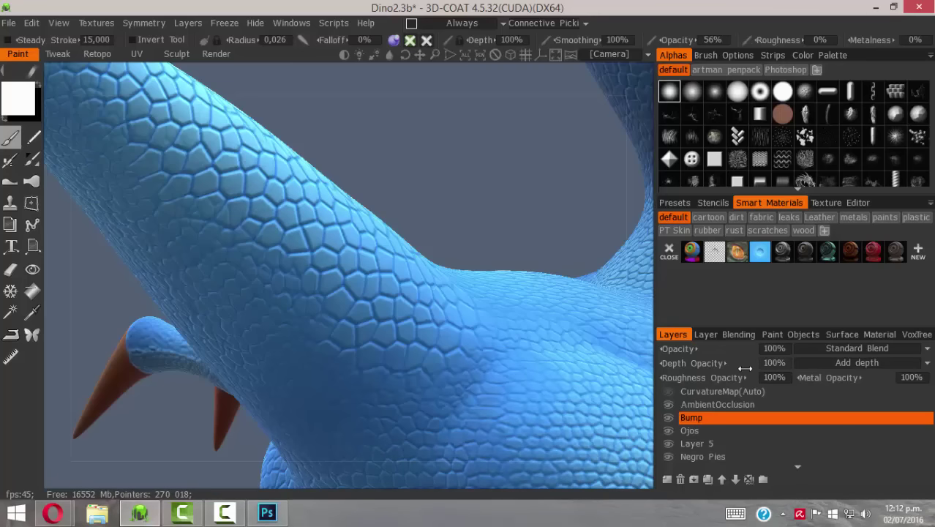
# Try a depth opacity of 200% on the Bump layer and check the scales on the body and head.
pyautogui.click(782, 361)
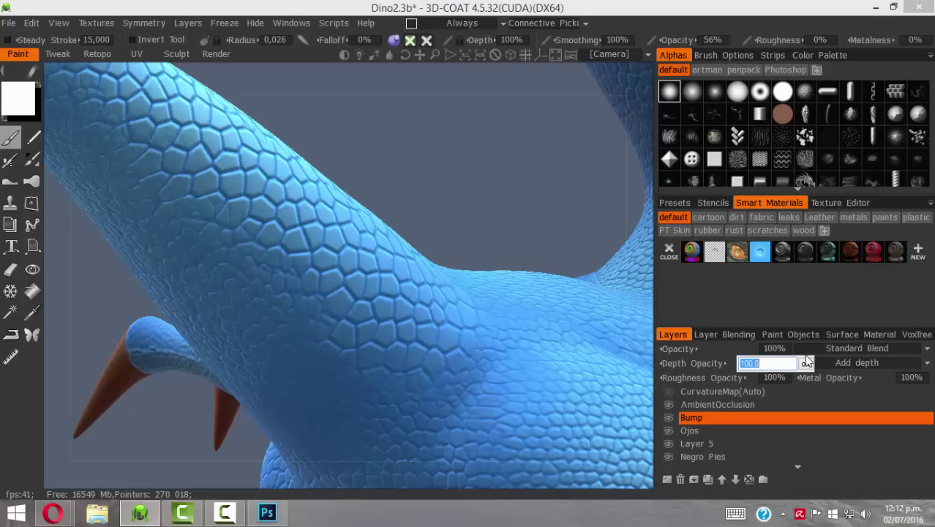
pyautogui.press('Return')
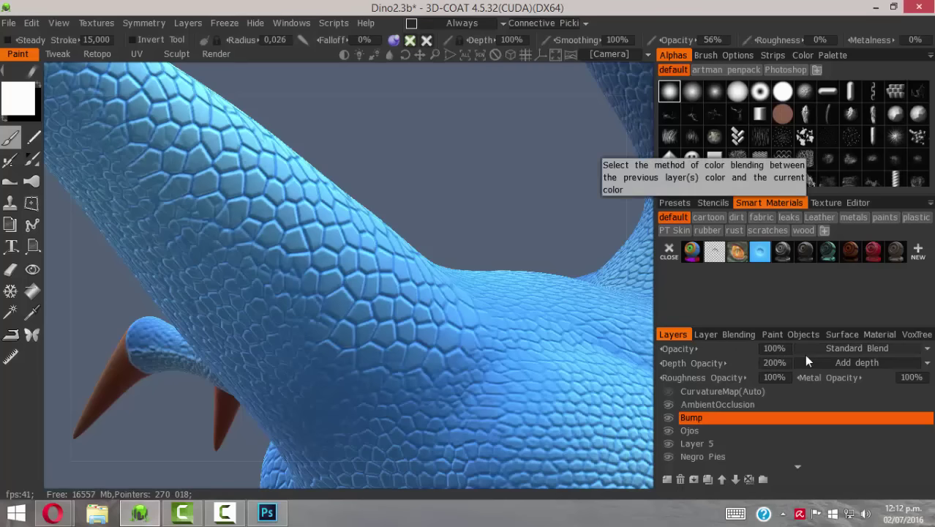
pyautogui.keyDown('alt'); pyautogui.moveTo(570, 313); pyautogui.dragTo(187, 275, button='right'); pyautogui.keyUp('alt')
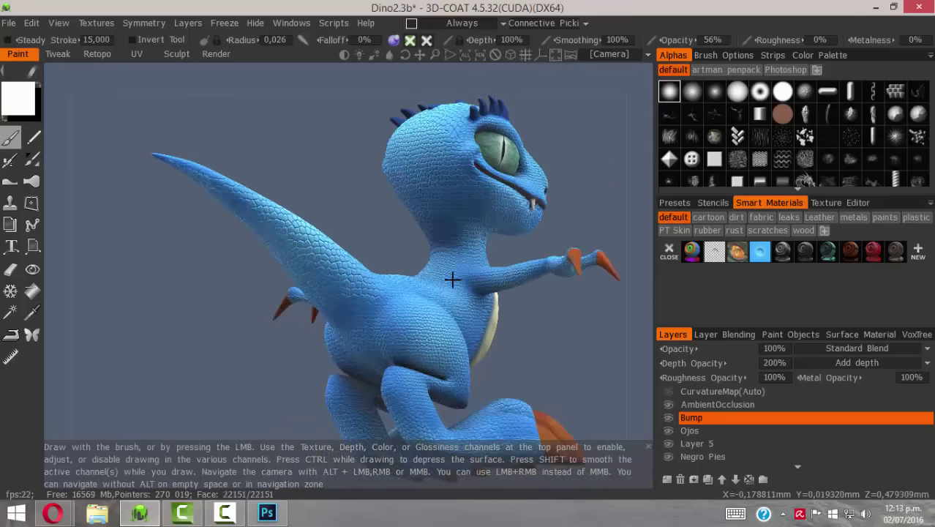
pyautogui.keyDown('alt'); pyautogui.moveTo(451, 278); pyautogui.dragTo(330, 234); pyautogui.keyUp('alt')
pyautogui.keyDown('alt'); pyautogui.moveTo(329, 234); pyautogui.dragTo(541, 321, button='right'); pyautogui.keyUp('alt')
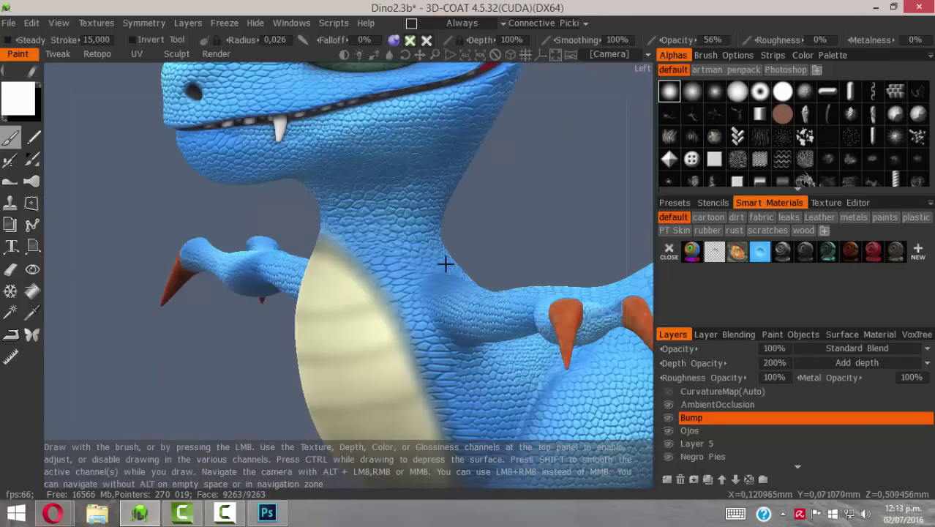
pyautogui.keyDown('alt'); pyautogui.moveTo(445, 262); pyautogui.dragTo(419, 374, button='middle'); pyautogui.keyUp('alt')
pyautogui.keyDown('alt'); pyautogui.moveTo(419, 373); pyautogui.dragTo(334, 338); pyautogui.keyUp('alt')
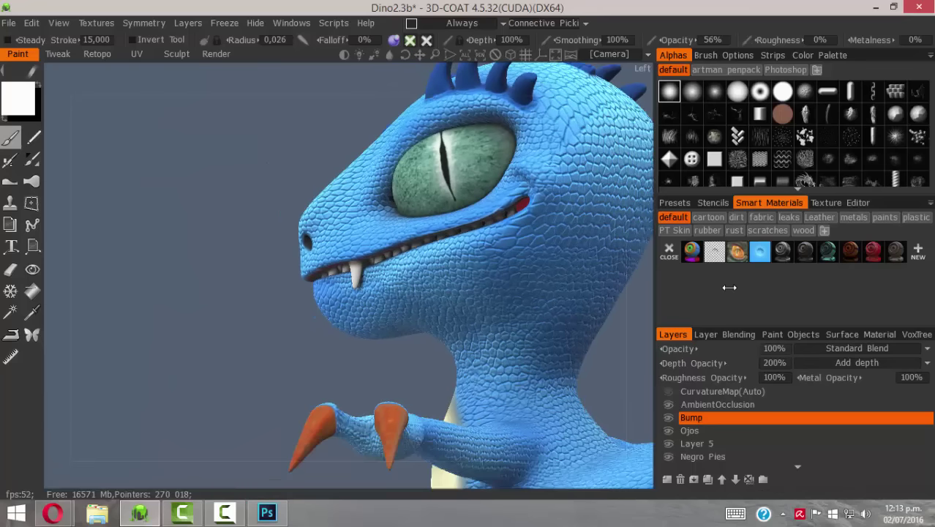
# Set the Bump layer's depth opacity to 150%.
pyautogui.click(774, 365)
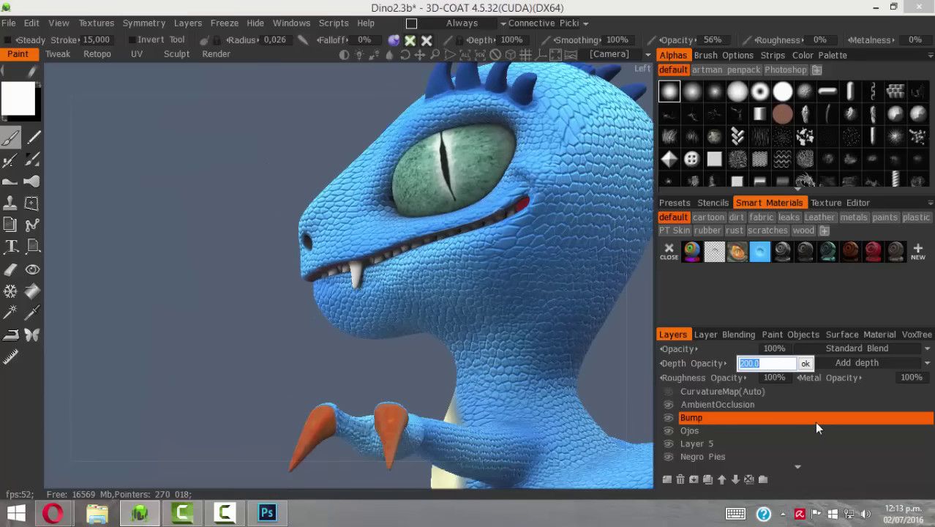
pyautogui.write('150')
pyautogui.press('Return')
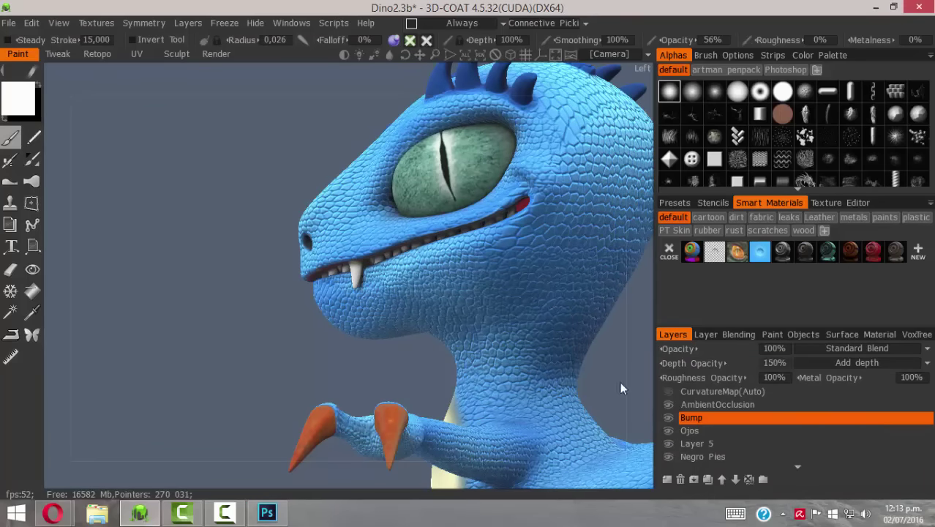
# Examine the scale relief on the dinosaur's face, legs, feet and the top of its head.
pyautogui.keyDown('alt'); pyautogui.moveTo(330, 285); pyautogui.dragTo(453, 307); pyautogui.keyUp('alt')
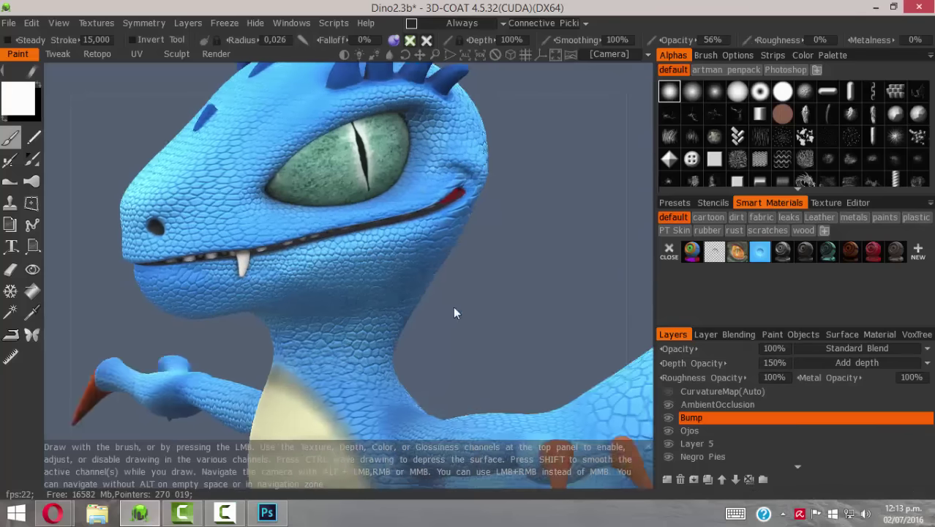
pyautogui.keyDown('alt'); pyautogui.moveTo(453, 307); pyautogui.dragTo(265, 276, button='right'); pyautogui.keyUp('alt')
pyautogui.keyDown('alt'); pyautogui.moveTo(264, 275); pyautogui.dragTo(429, 264); pyautogui.keyUp('alt')
pyautogui.keyDown('alt'); pyautogui.moveTo(429, 263); pyautogui.dragTo(648, 322, button='right'); pyautogui.keyUp('alt')
pyautogui.keyDown('alt'); pyautogui.moveTo(555, 298); pyautogui.dragTo(431, 293, button='middle'); pyautogui.keyUp('alt')
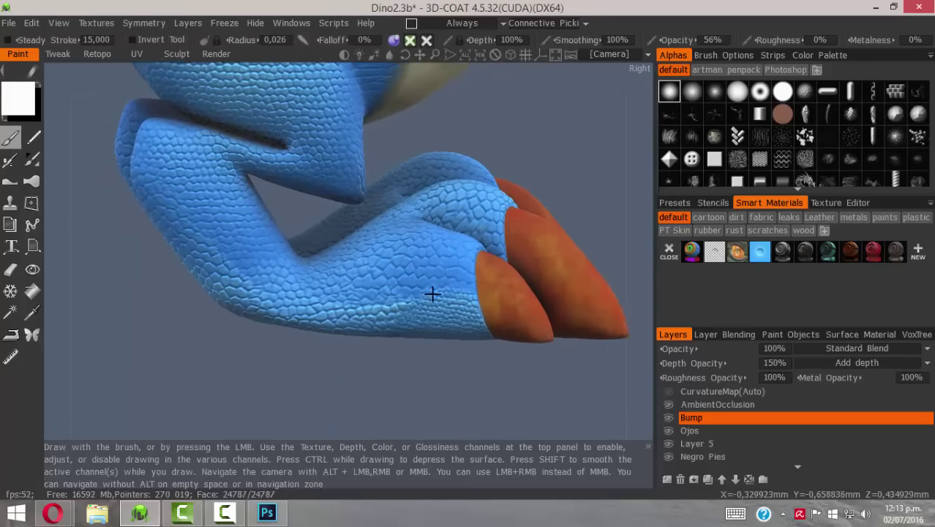
pyautogui.keyDown('alt'); pyautogui.moveTo(432, 292); pyautogui.dragTo(455, 241, button='right'); pyautogui.keyUp('alt')
pyautogui.keyDown('alt'); pyautogui.moveTo(205, 223); pyautogui.dragTo(401, 271); pyautogui.keyUp('alt')
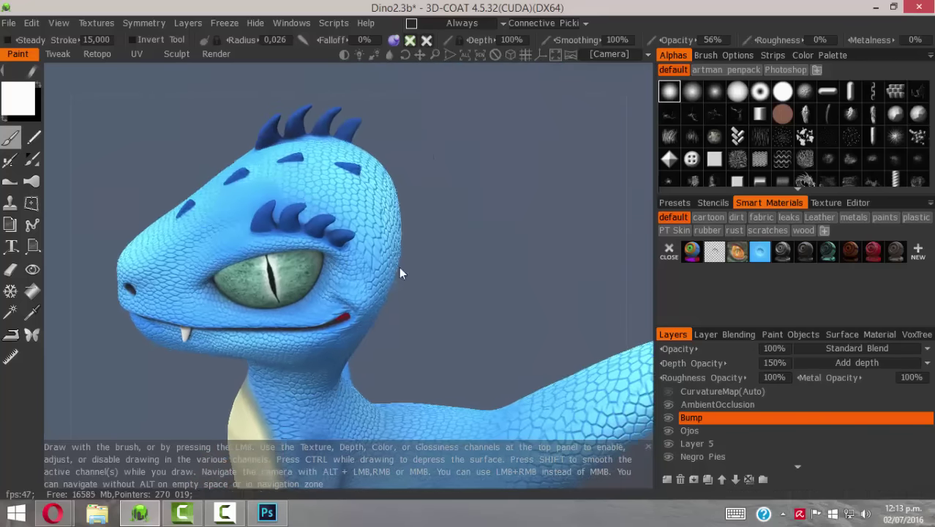
pyautogui.keyDown('alt'); pyautogui.moveTo(401, 271); pyautogui.dragTo(511, 277, button='right'); pyautogui.keyUp('alt')
pyautogui.keyDown('alt'); pyautogui.moveTo(164, 147); pyautogui.dragTo(221, 256, button='middle'); pyautogui.keyUp('alt')
pyautogui.keyDown('alt'); pyautogui.moveTo(221, 256); pyautogui.dragTo(370, 195); pyautogui.keyUp('alt')
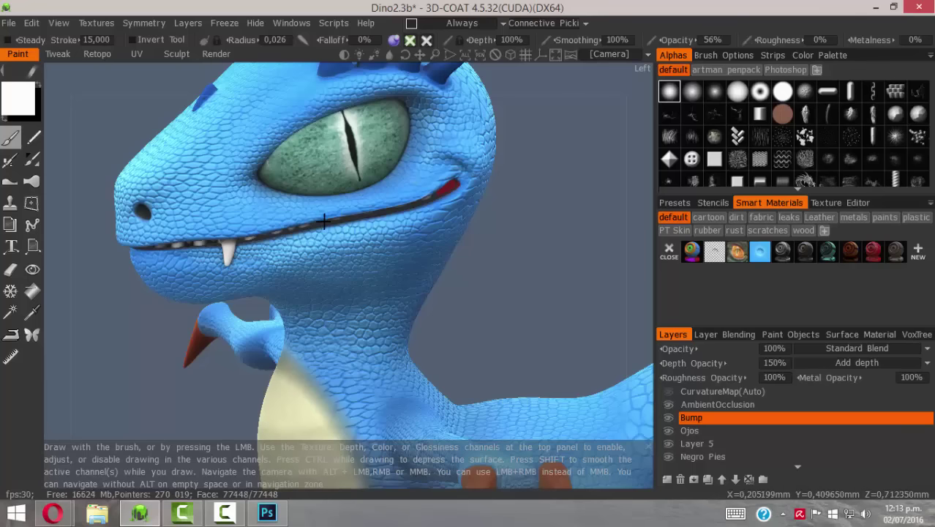
pyautogui.keyDown('alt'); pyautogui.moveTo(323, 220); pyautogui.dragTo(243, 121); pyautogui.keyUp('alt')
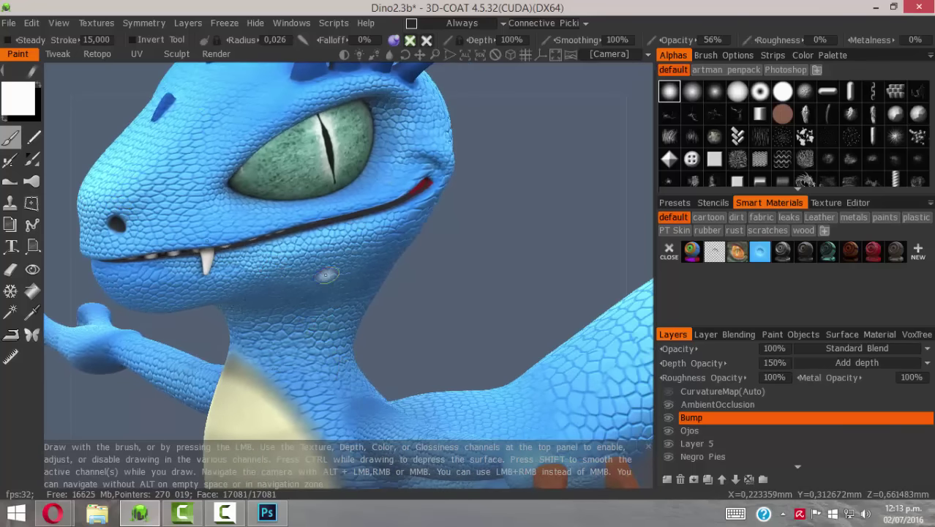
# Locate the Color layer in the layer list and inspect the dinosaur's belly and flank.
pyautogui.scroll(-5, 820, 451)
pyautogui.click(820, 449)
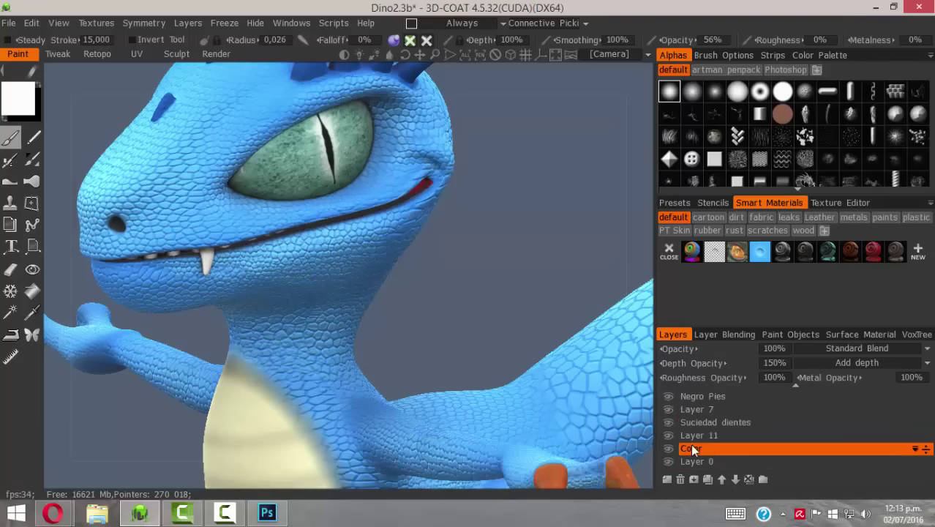
pyautogui.keyDown('alt'); pyautogui.moveTo(329, 238); pyautogui.dragTo(366, 347, button='right'); pyautogui.keyUp('alt')
pyautogui.keyDown('alt'); pyautogui.moveTo(366, 347); pyautogui.dragTo(351, 255, button='middle'); pyautogui.keyUp('alt')
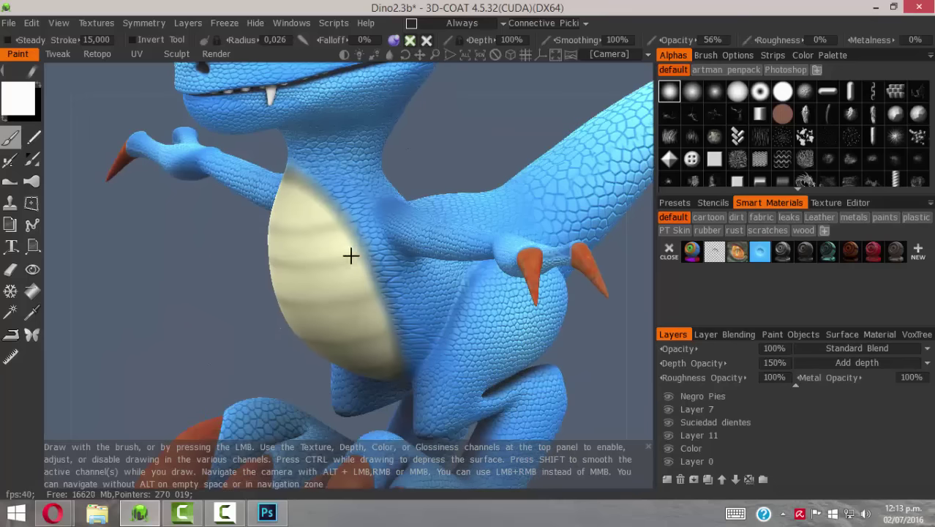
# Try a depth opacity of 100% on the Bump layer, with the scales on the face as reference.
pyautogui.keyDown('alt'); pyautogui.moveTo(350, 255); pyautogui.dragTo(497, 299); pyautogui.keyUp('alt')
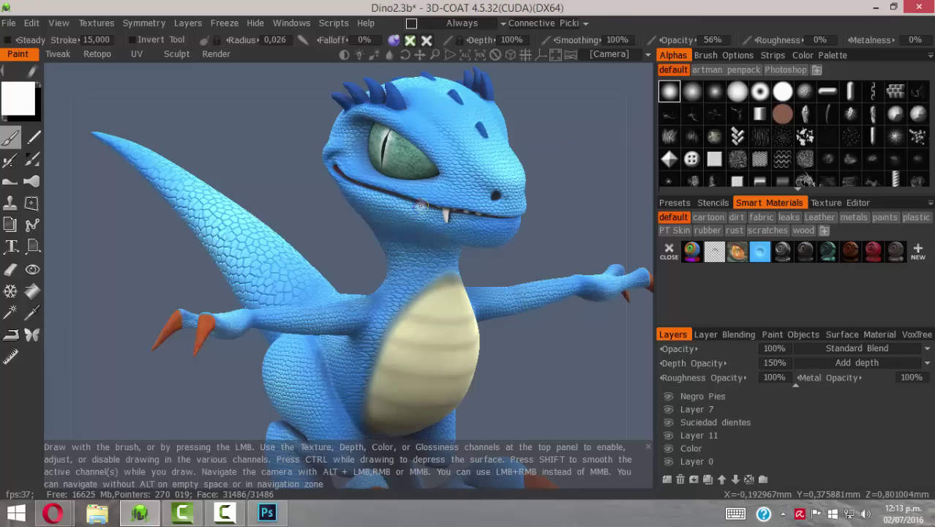
pyautogui.keyDown('alt'); pyautogui.moveTo(415, 104); pyautogui.dragTo(415, 163, button='middle'); pyautogui.keyUp('alt')
pyautogui.keyDown('alt'); pyautogui.moveTo(416, 163); pyautogui.dragTo(524, 225, button='right'); pyautogui.keyUp('alt')
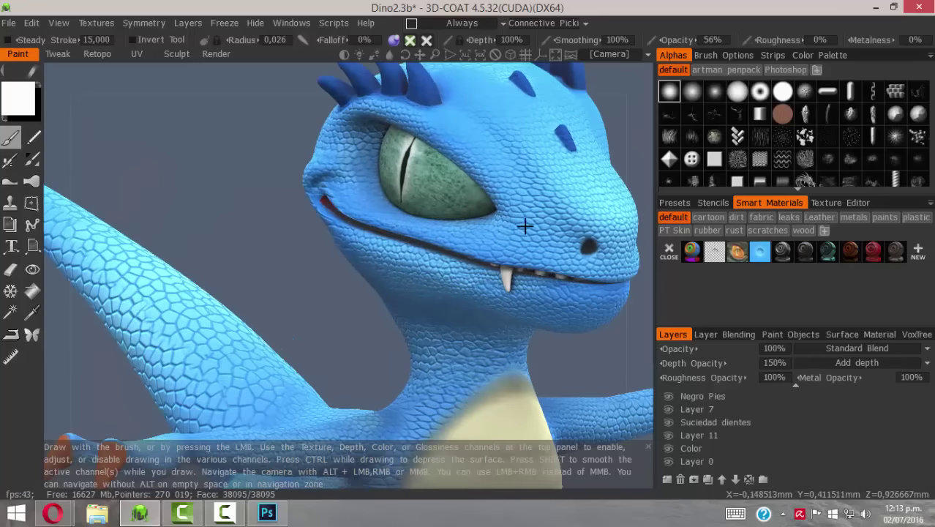
pyautogui.keyDown('alt'); pyautogui.moveTo(524, 225); pyautogui.dragTo(377, 261, button='middle'); pyautogui.keyUp('alt')
pyautogui.scroll(2, 377, 262)
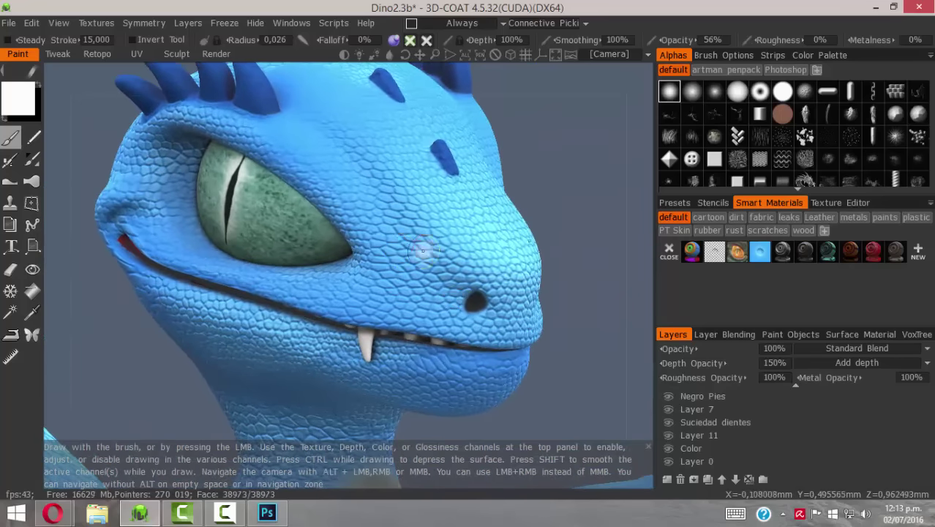
pyautogui.click(766, 363)
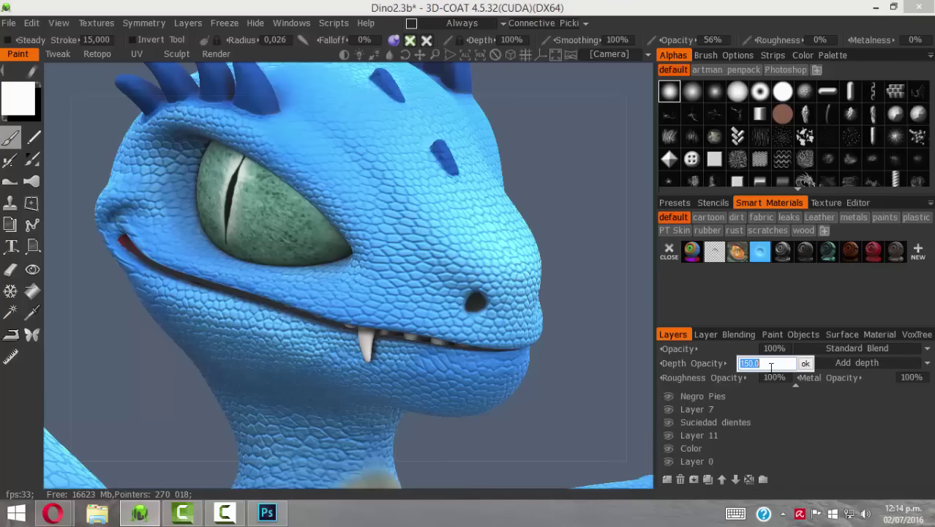
pyautogui.write('100')
pyautogui.press('Return')
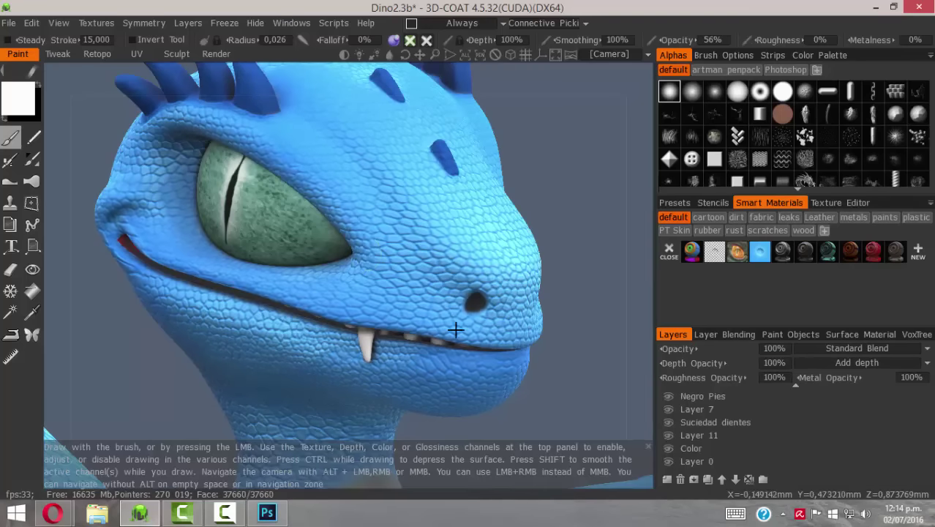
# Examine the softened scale relief on the dinosaur's belly, arm, flank and thigh.
pyautogui.scroll(-3, 455, 330)
pyautogui.keyDown('alt'); pyautogui.moveTo(334, 174); pyautogui.dragTo(331, 69, button='middle'); pyautogui.keyUp('alt')
pyautogui.scroll(3, 426, 276)
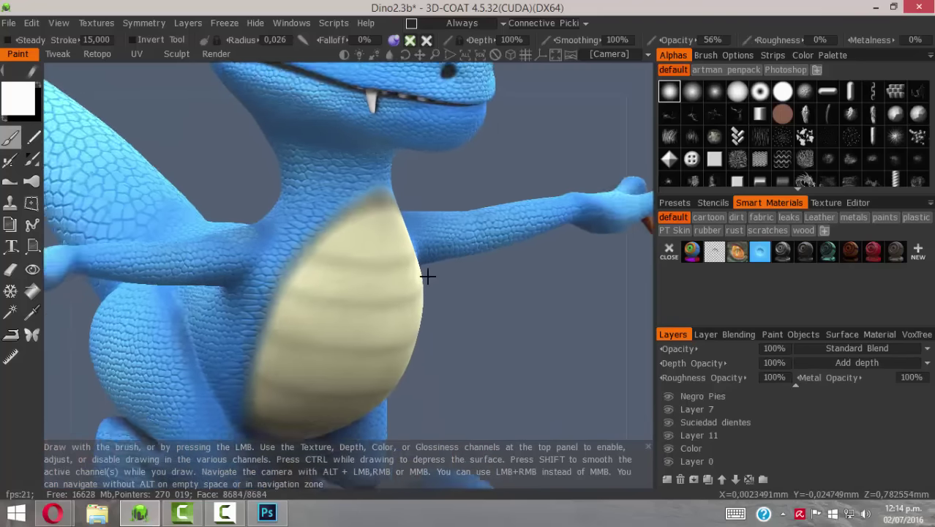
pyautogui.keyDown('alt'); pyautogui.moveTo(352, 244); pyautogui.dragTo(467, 224, button='middle'); pyautogui.keyUp('alt')
pyautogui.scroll(2, 350, 274)
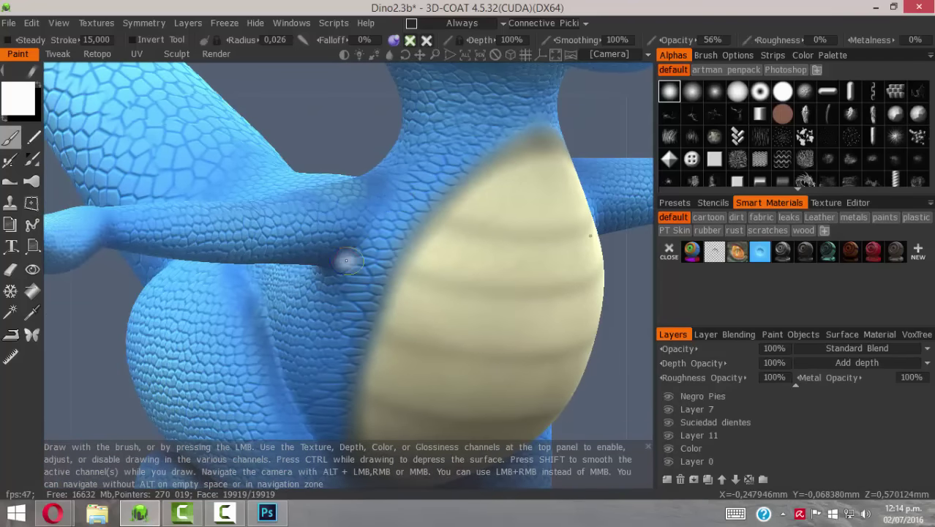
pyautogui.moveTo(294, 203)
pyautogui.keyDown('alt'); pyautogui.mouseDown()
pyautogui.moveTo(328, 282)
pyautogui.moveTo(344, 165)
pyautogui.moveTo(242, 181)
pyautogui.moveTo(329, 172)
pyautogui.moveTo(355, 223)
pyautogui.moveTo(462, 240)
pyautogui.moveTo(294, 215)
pyautogui.mouseUp(); pyautogui.keyUp('alt')
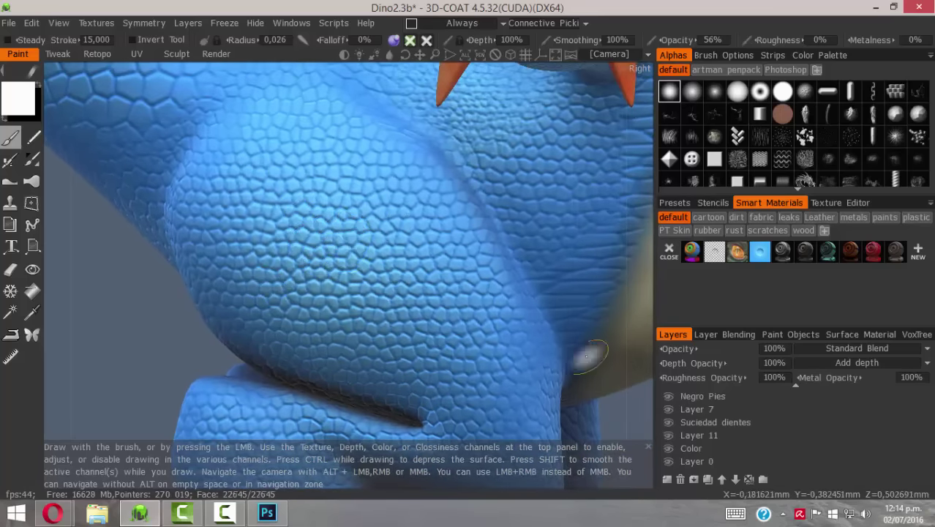
# Try painting depth strokes over the thigh scales on the Bump layer, first with black and again with white.
pyautogui.scroll(2, 740, 446)
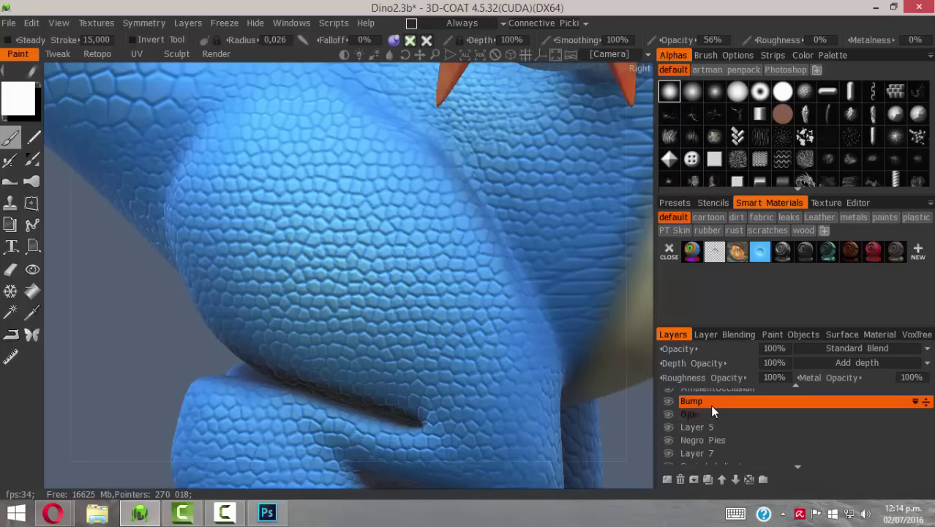
pyautogui.moveTo(390, 44)
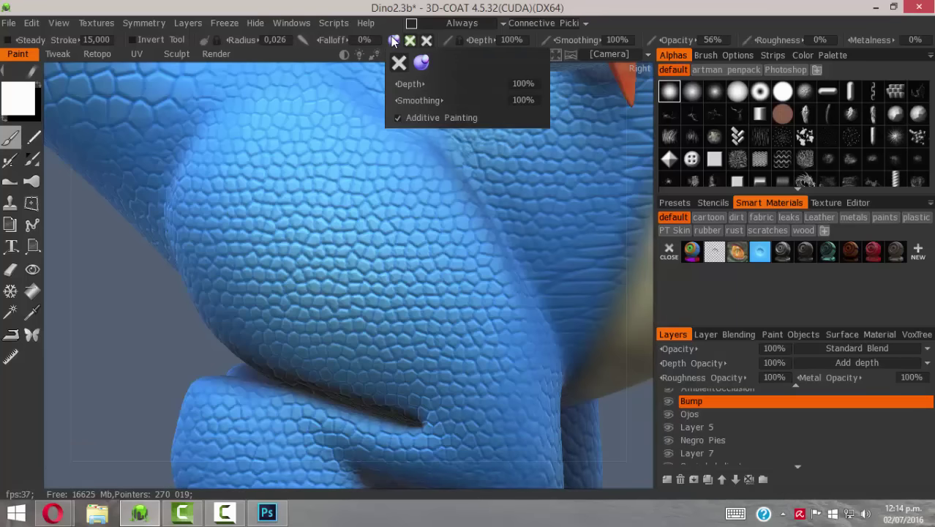
pyautogui.moveTo(35, 87)
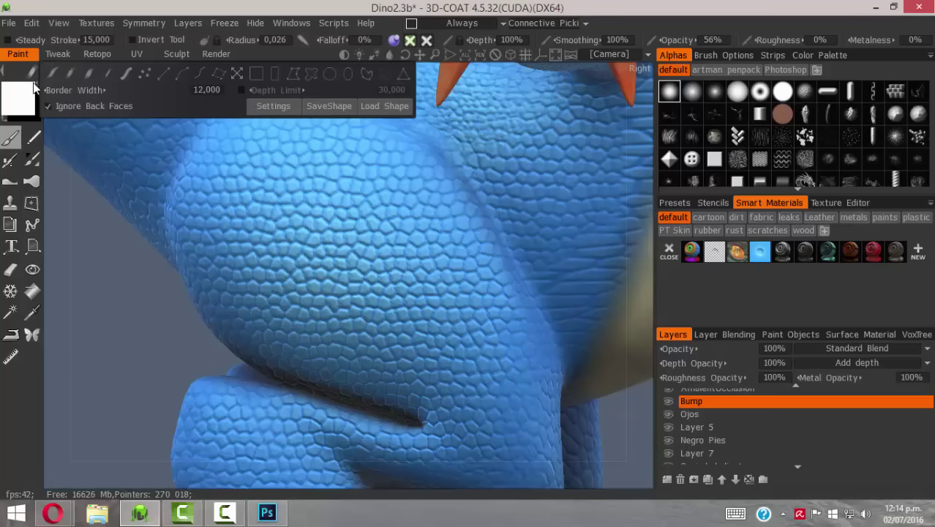
pyautogui.click(3, 120)
pyautogui.moveTo(360, 249)
pyautogui.mouseDown()
pyautogui.moveTo(327, 280)
pyautogui.moveTo(303, 257)
pyautogui.moveTo(327, 233)
pyautogui.moveTo(316, 223)
pyautogui.moveTo(386, 256)
pyautogui.mouseUp()
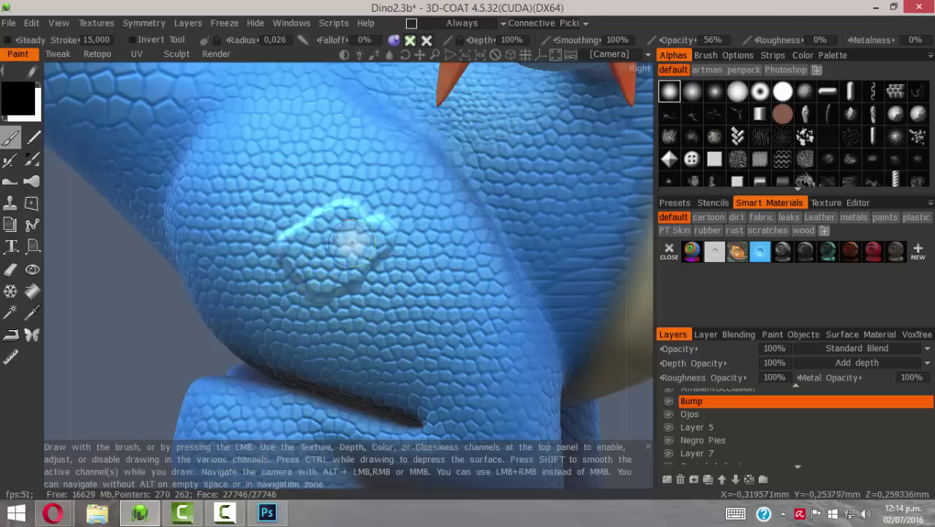
pyautogui.click(4, 120)
pyautogui.moveTo(312, 189); pyautogui.dragTo(247, 211)
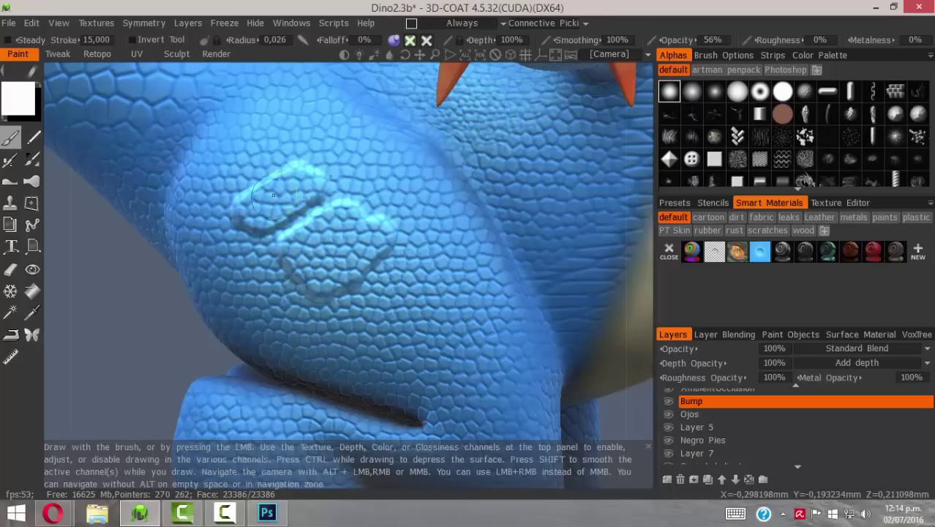
pyautogui.moveTo(273, 195)
pyautogui.mouseDown()
pyautogui.moveTo(260, 179)
pyautogui.moveTo(255, 199)
pyautogui.mouseUp()
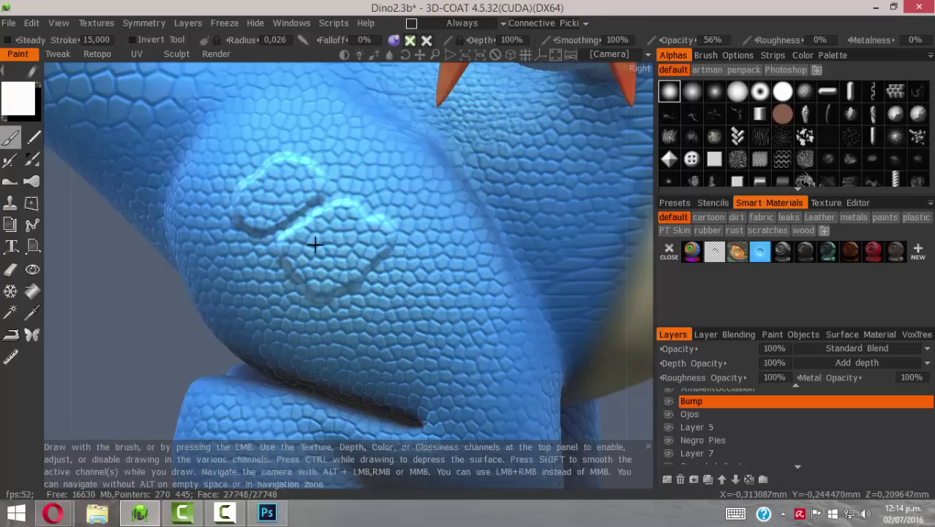
# Undo the test depth strokes on the thigh.
pyautogui.keyDown('alt'); pyautogui.moveTo(316, 245); pyautogui.dragTo(338, 246); pyautogui.keyUp('alt')
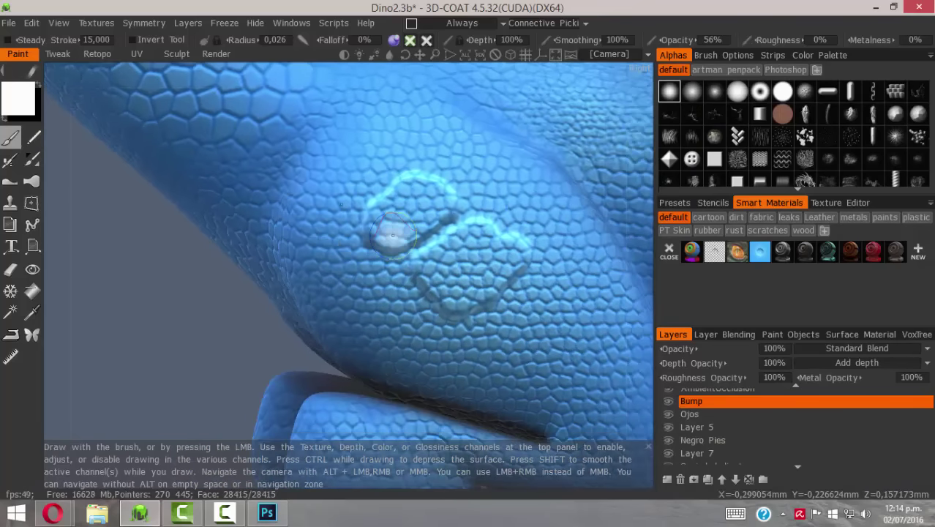
pyautogui.moveTo(434, 240)
pyautogui.keyDown('alt'); pyautogui.mouseDown()
pyautogui.moveTo(344, 240)
pyautogui.moveTo(340, 171)
pyautogui.moveTo(398, 198)
pyautogui.mouseUp(); pyautogui.keyUp('alt')
pyautogui.hotkey('ctrl', 'z')
pyautogui.hotkey('ctrl', 'z')
pyautogui.keyDown('alt'); pyautogui.moveTo(446, 268); pyautogui.dragTo(374, 258); pyautogui.keyUp('alt')
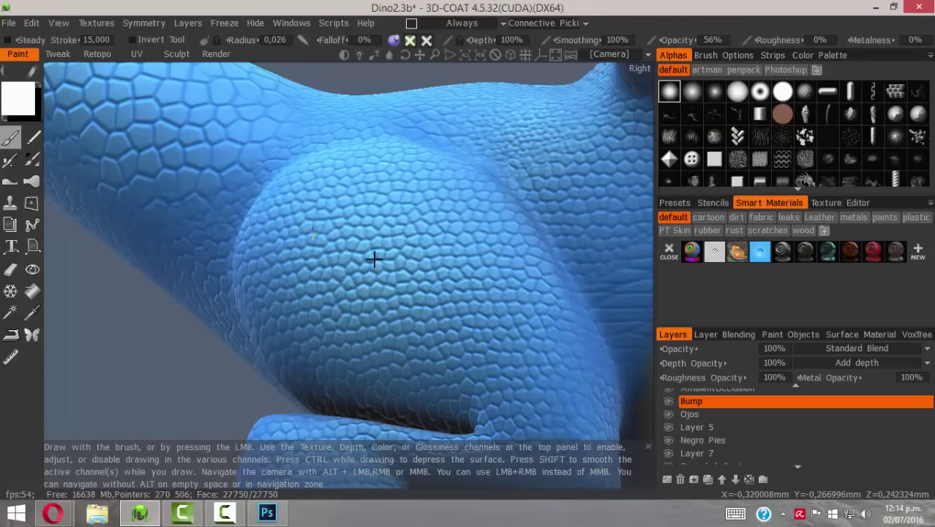
# Flatten a round patch of thigh scales with the depth tool's Reduction operation at a brush radius of 0,050.
pyautogui.scroll(3, 373, 255)
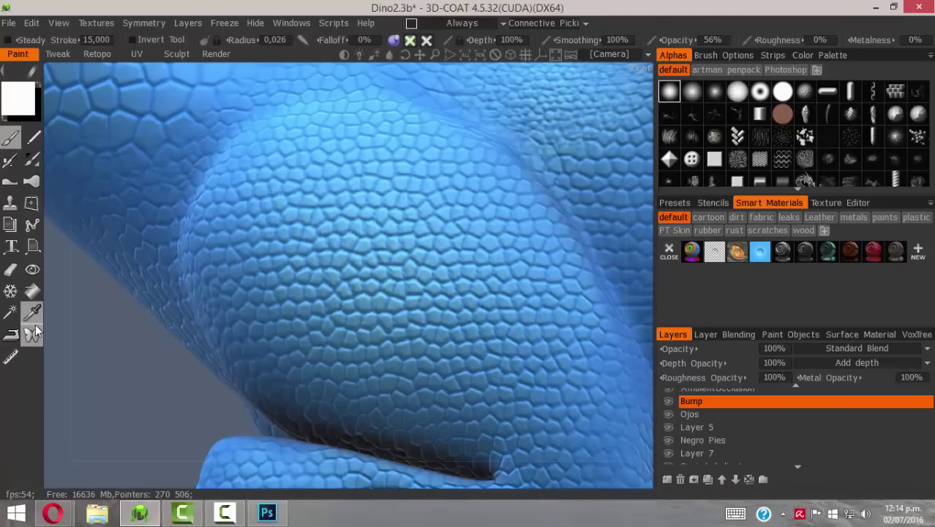
pyautogui.click(11, 186)
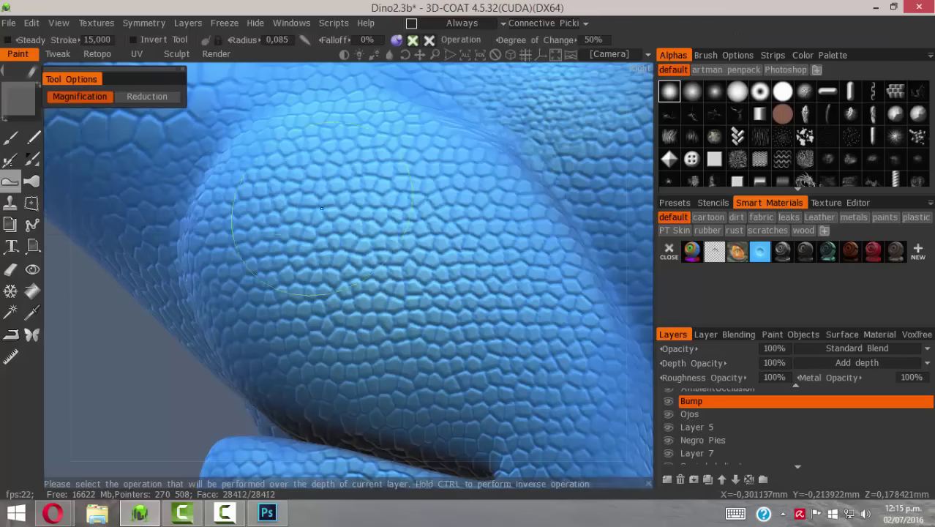
pyautogui.moveTo(330, 204); pyautogui.dragTo(309, 202, button='right')
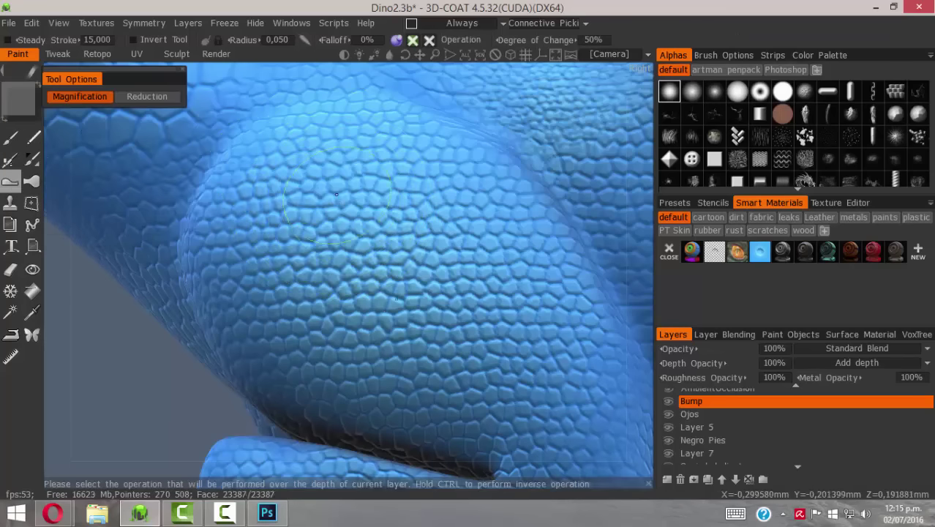
pyautogui.click(133, 97)
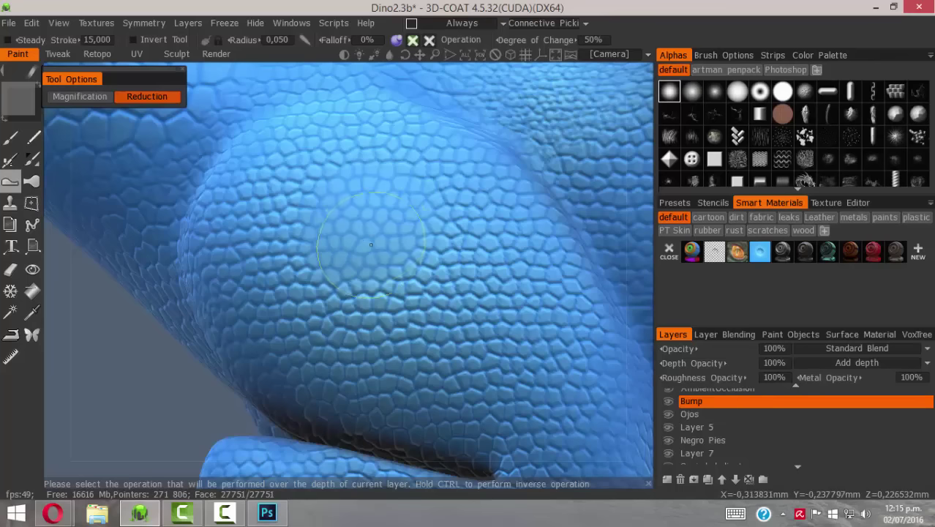
pyautogui.moveTo(407, 260)
pyautogui.keyDown('alt'); pyautogui.mouseDown()
pyautogui.moveTo(464, 313)
pyautogui.moveTo(516, 325)
pyautogui.mouseUp(); pyautogui.keyUp('alt')
pyautogui.keyDown('alt'); pyautogui.moveTo(475, 282); pyautogui.dragTo(451, 220, button='right'); pyautogui.keyUp('alt')
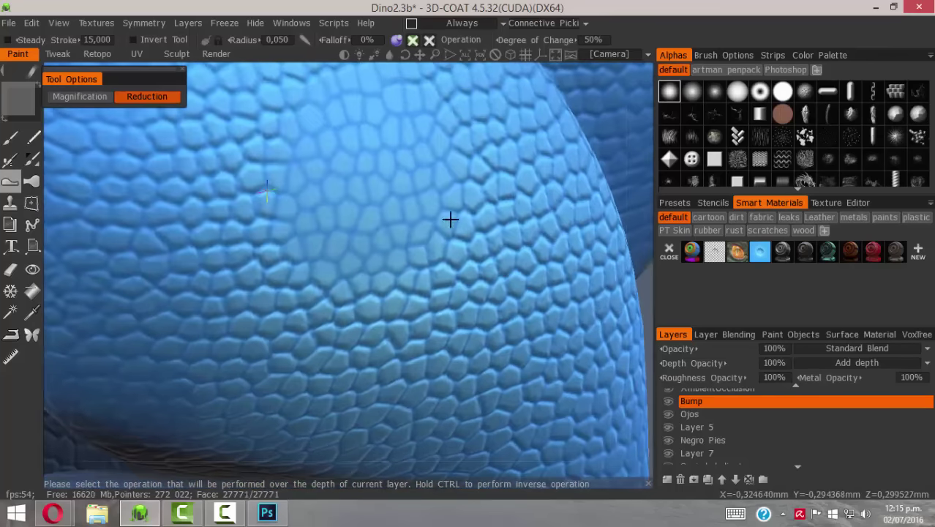
pyautogui.keyDown('alt'); pyautogui.moveTo(450, 219); pyautogui.dragTo(449, 271, button='middle'); pyautogui.keyUp('alt')
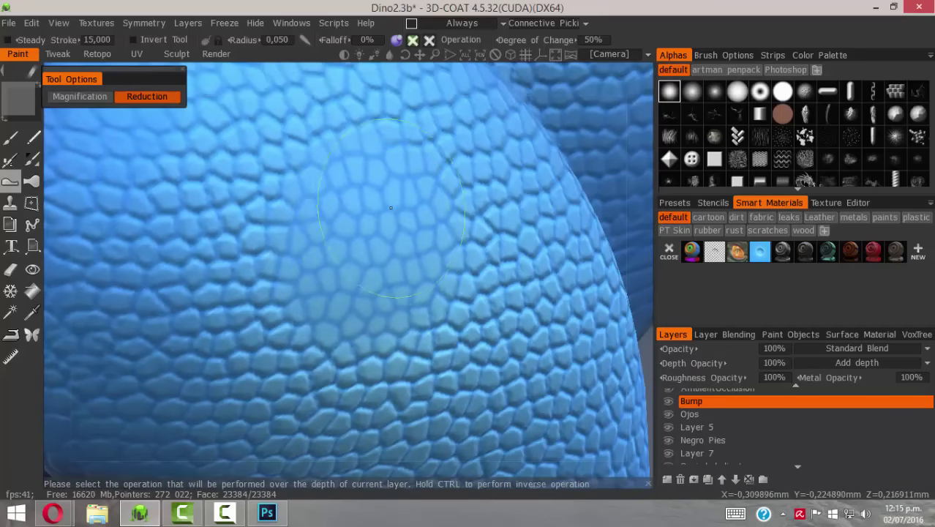
# Set the Bump layer's depth opacity to 200%.
pyautogui.click(772, 358)
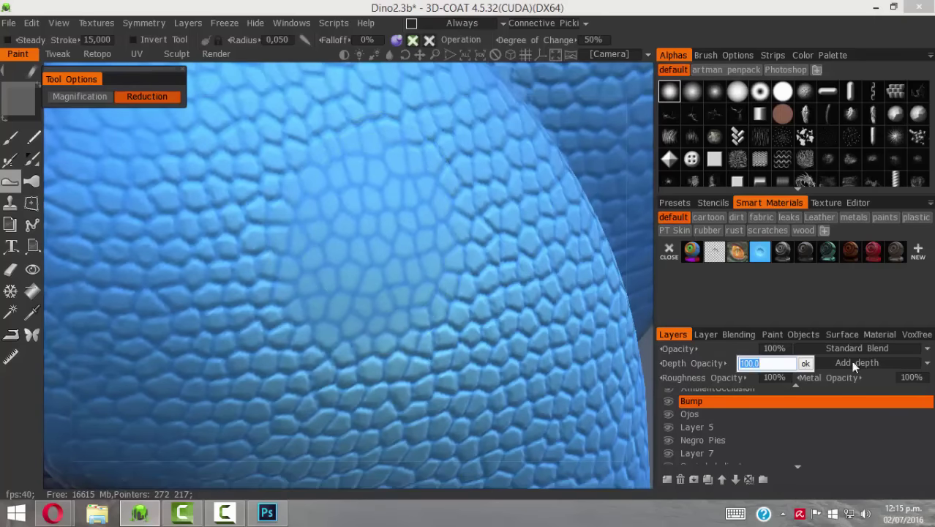
pyautogui.write('200')
pyautogui.press('Return')
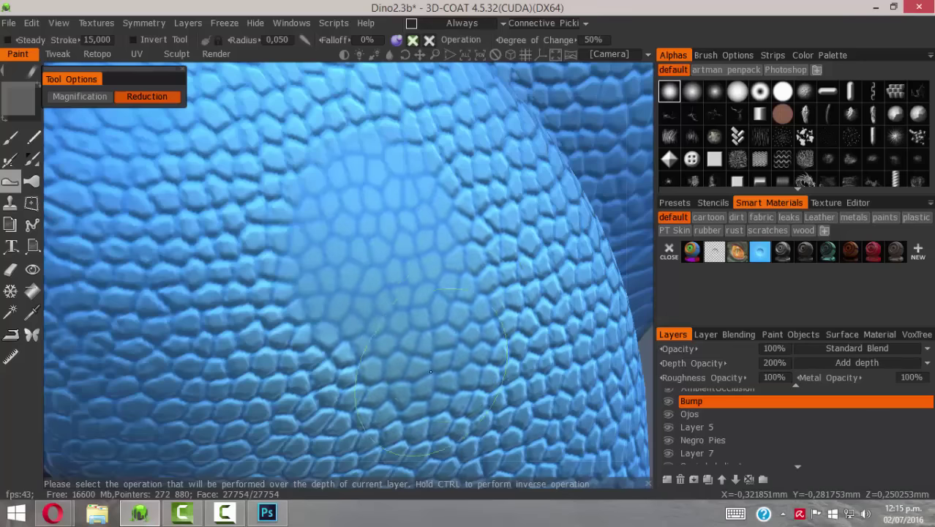
# Strengthen the relief of the thigh scales beside the flattened patch with Magnification at a brush radius of 0,063.
pyautogui.keyDown('alt'); pyautogui.moveTo(374, 348); pyautogui.dragTo(312, 321, button='right'); pyautogui.keyUp('alt')
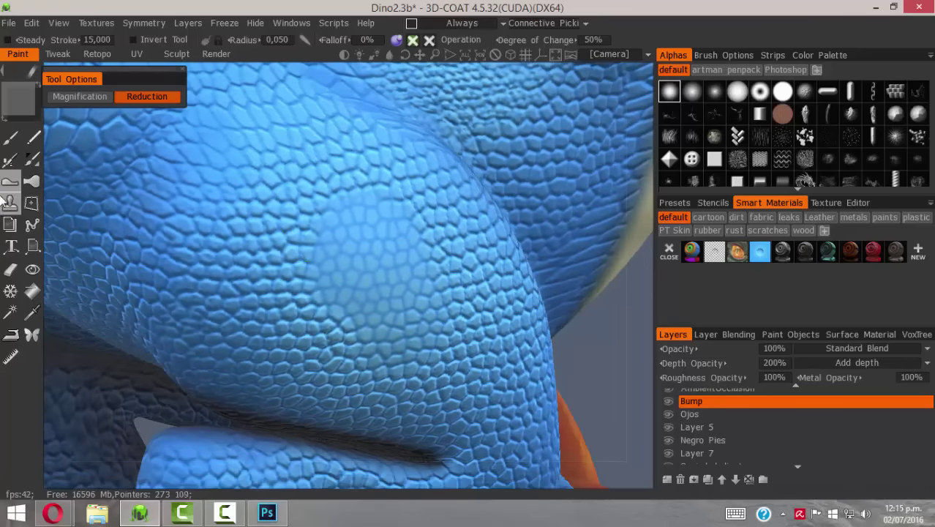
pyautogui.click(74, 96)
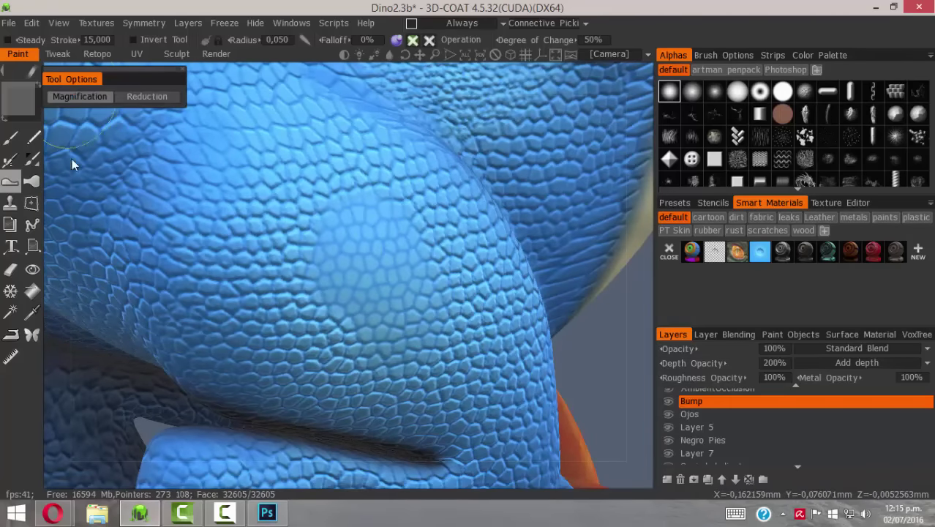
pyautogui.moveTo(324, 262); pyautogui.dragTo(367, 263, button='right')
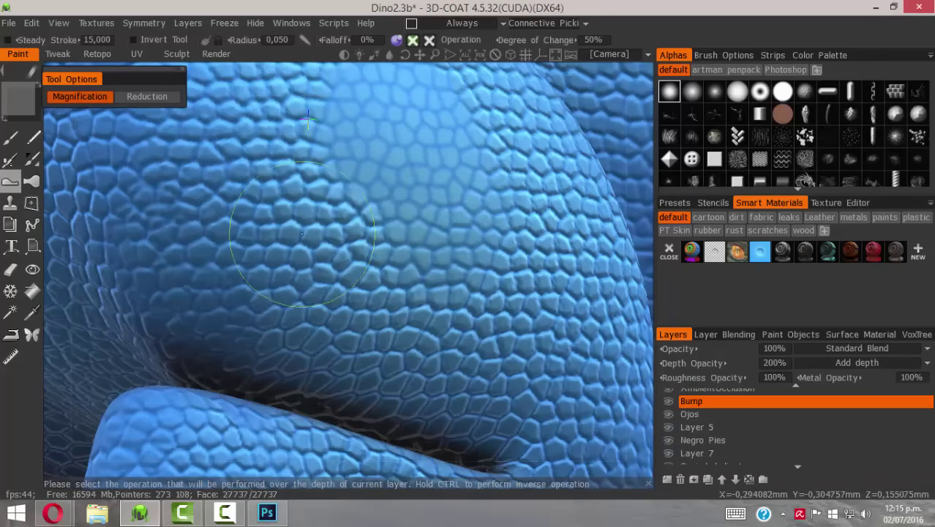
pyautogui.scroll(2, 291, 241)
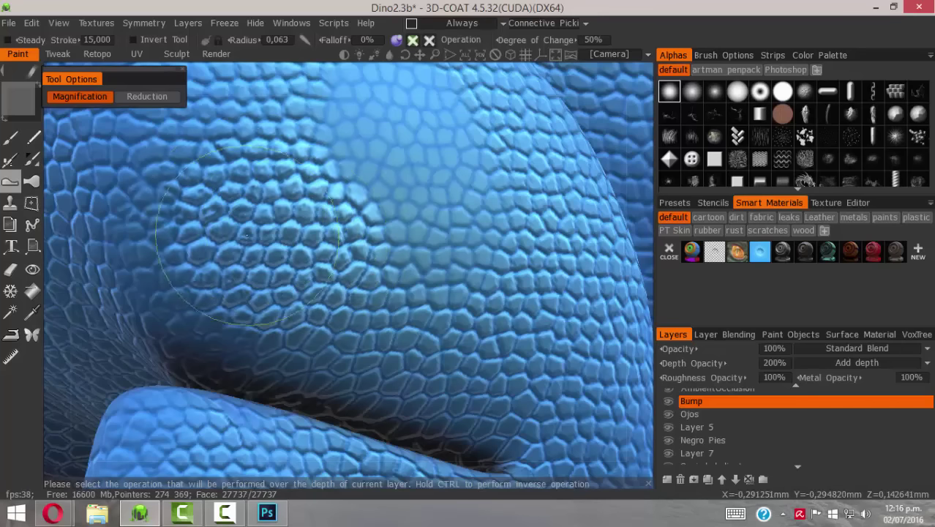
# Examine the flattened and magnified scale areas on the thigh from several angles.
pyautogui.keyDown('alt'); pyautogui.moveTo(450, 290); pyautogui.dragTo(413, 294); pyautogui.keyUp('alt')
pyautogui.keyDown('alt'); pyautogui.moveTo(413, 294); pyautogui.dragTo(436, 300, button='right'); pyautogui.keyUp('alt')
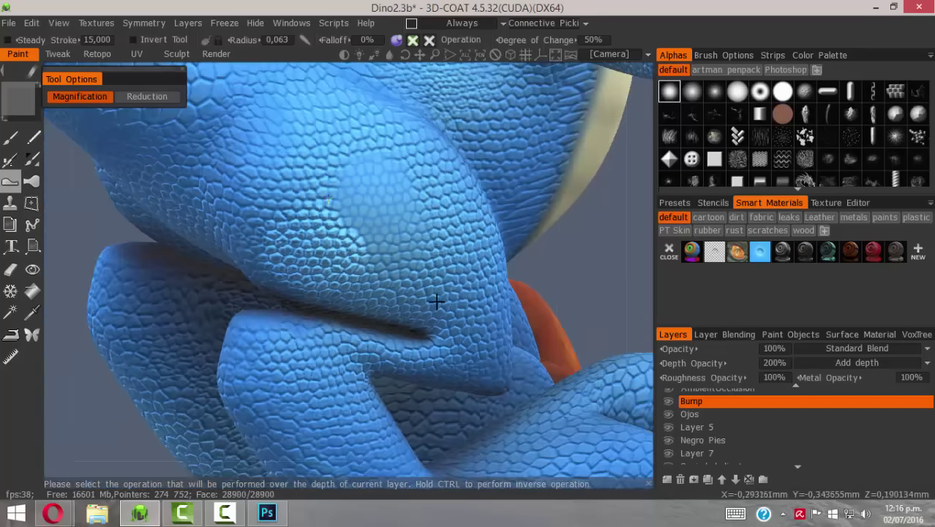
pyautogui.keyDown('alt'); pyautogui.moveTo(436, 301); pyautogui.dragTo(382, 272); pyautogui.keyUp('alt')
pyautogui.moveTo(381, 272)
pyautogui.mouseDown(button='right')
pyautogui.moveTo(323, 250)
pyautogui.moveTo(317, 237)
pyautogui.mouseUp(button='right')
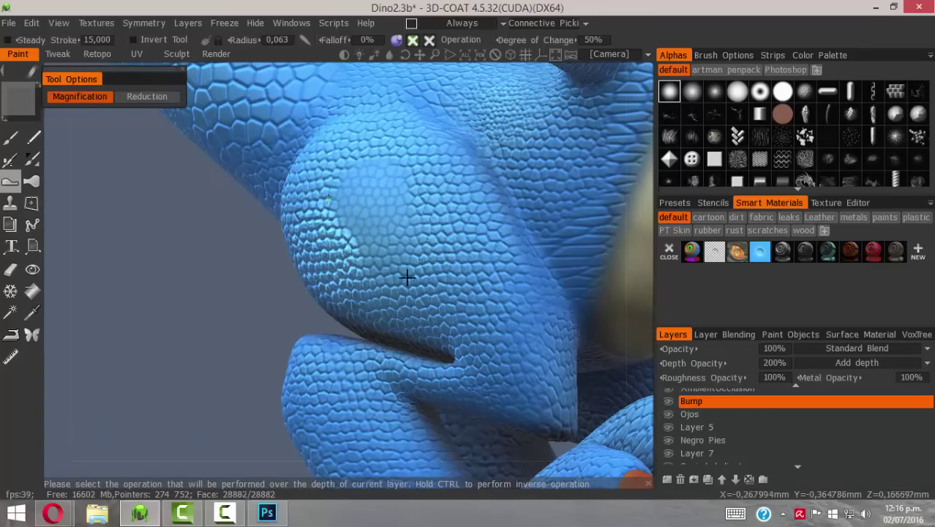
pyautogui.moveTo(407, 277)
pyautogui.mouseDown(button='right')
pyautogui.moveTo(484, 235)
pyautogui.moveTo(567, 243)
pyautogui.moveTo(555, 313)
pyautogui.moveTo(499, 336)
pyautogui.moveTo(445, 330)
pyautogui.moveTo(442, 248)
pyautogui.mouseUp(button='right')
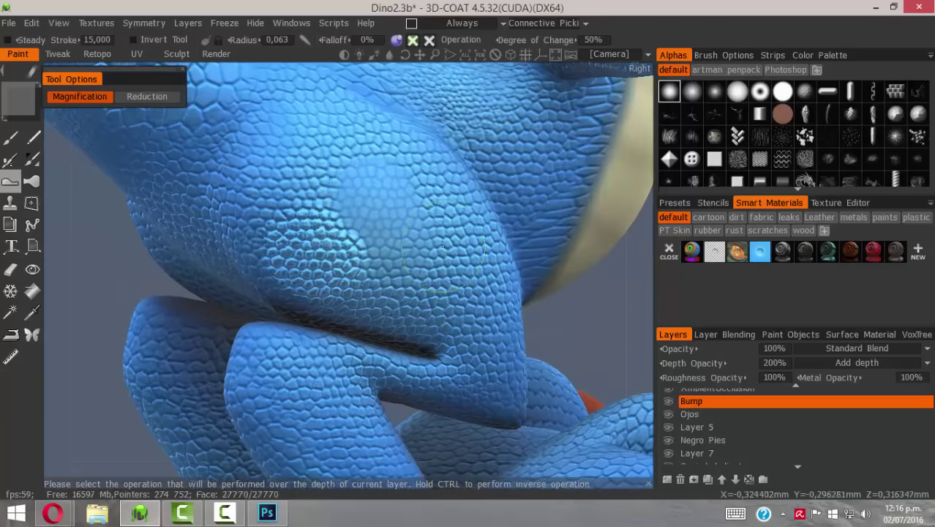
pyautogui.moveTo(475, 354)
pyautogui.mouseDown(button='right')
pyautogui.moveTo(397, 327)
pyautogui.moveTo(441, 313)
pyautogui.moveTo(386, 316)
pyautogui.mouseUp(button='right')
pyautogui.moveTo(469, 317); pyautogui.dragTo(409, 223, button='right')
pyautogui.moveTo(489, 283)
pyautogui.mouseDown(button='right')
pyautogui.moveTo(389, 304)
pyautogui.moveTo(501, 273)
pyautogui.moveTo(576, 277)
pyautogui.moveTo(546, 345)
pyautogui.moveTo(425, 271)
pyautogui.moveTo(352, 293)
pyautogui.mouseUp(button='right')
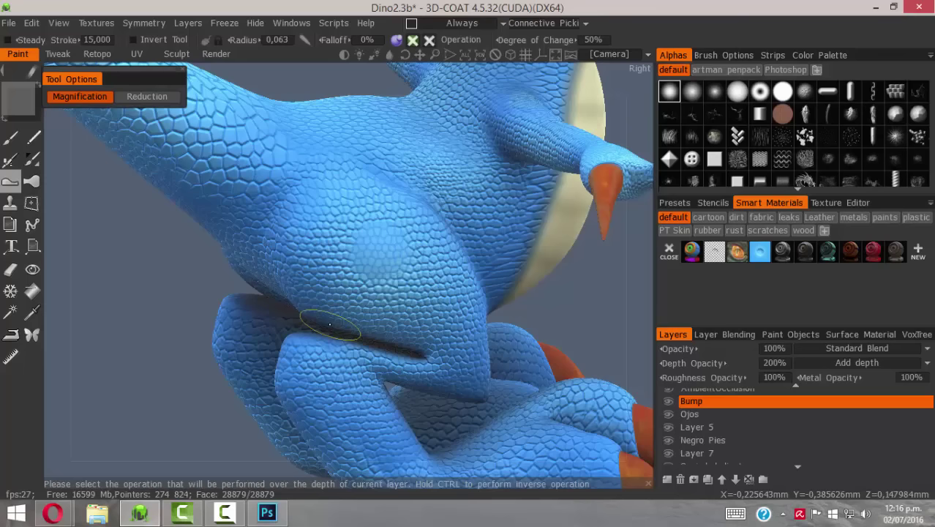
# Undo the relief edits on the thigh scales and set the Bump layer's depth opacity to 150%.
pyautogui.hotkey('ctrl', 'z')
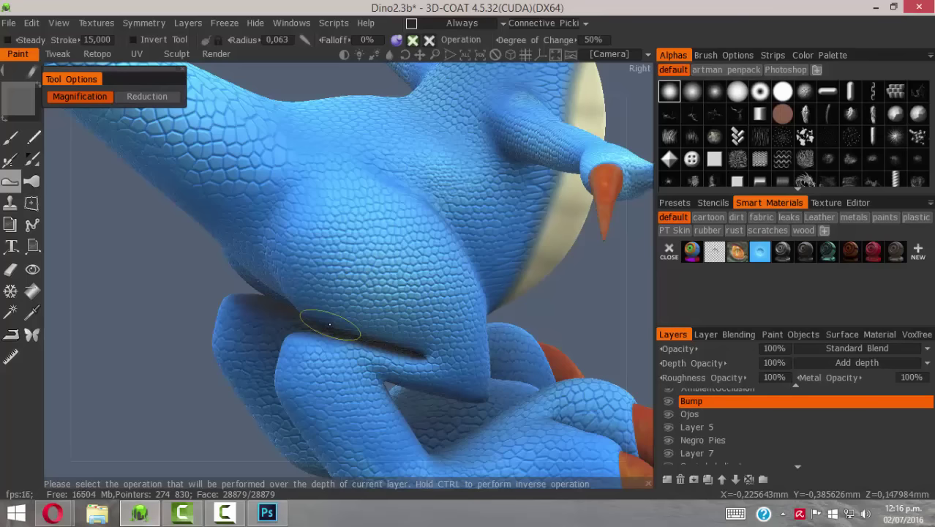
pyautogui.hotkey('ctrl', 'z')
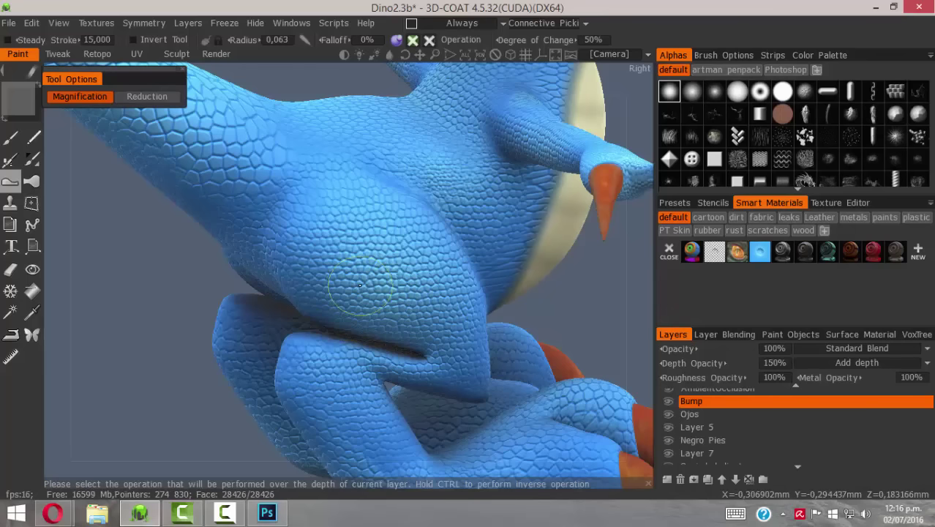
# Check the scale relief across the whole dinosaur and switch back to the paint brush tool.
pyautogui.keyDown('alt'); pyautogui.moveTo(428, 319); pyautogui.dragTo(401, 288, button='right'); pyautogui.keyUp('alt')
pyautogui.keyDown('alt'); pyautogui.moveTo(401, 288); pyautogui.dragTo(367, 296); pyautogui.keyUp('alt')
pyautogui.keyDown('alt'); pyautogui.moveTo(417, 300); pyautogui.dragTo(394, 300, button='right'); pyautogui.keyUp('alt')
pyautogui.moveTo(394, 299)
pyautogui.keyDown('alt'); pyautogui.mouseDown()
pyautogui.moveTo(201, 259)
pyautogui.moveTo(240, 220)
pyautogui.moveTo(332, 250)
pyautogui.moveTo(376, 241)
pyautogui.mouseUp(); pyautogui.keyUp('alt')
pyautogui.click(10, 137)
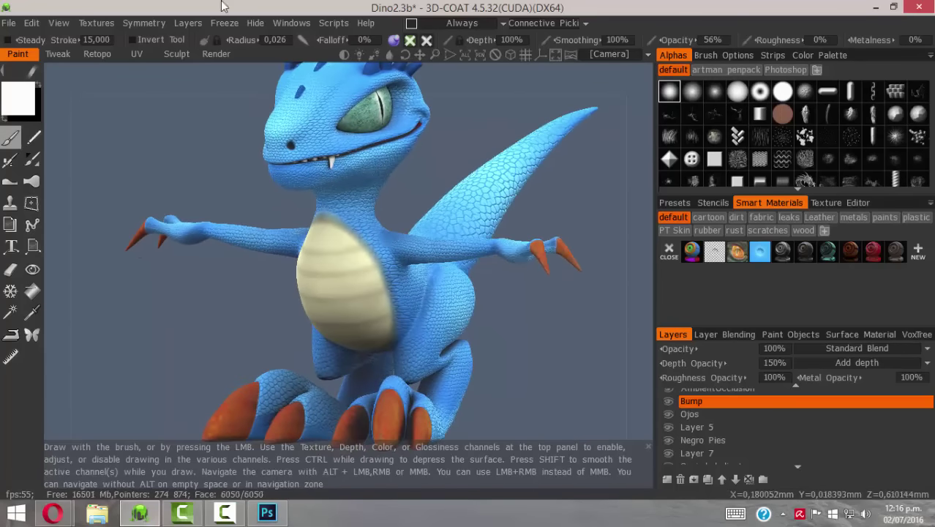
# Inspect the scale relief on top of the dinosaur's head in the Render workspace.
pyautogui.click(213, 54)
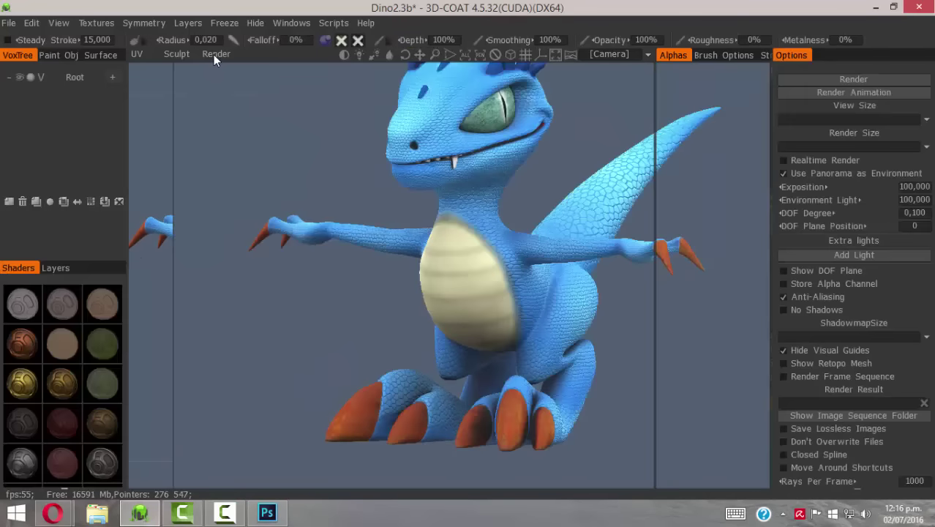
pyautogui.scroll(2, 454, 258)
pyautogui.keyDown('alt'); pyautogui.moveTo(455, 259); pyautogui.dragTo(720, 280); pyautogui.keyUp('alt')
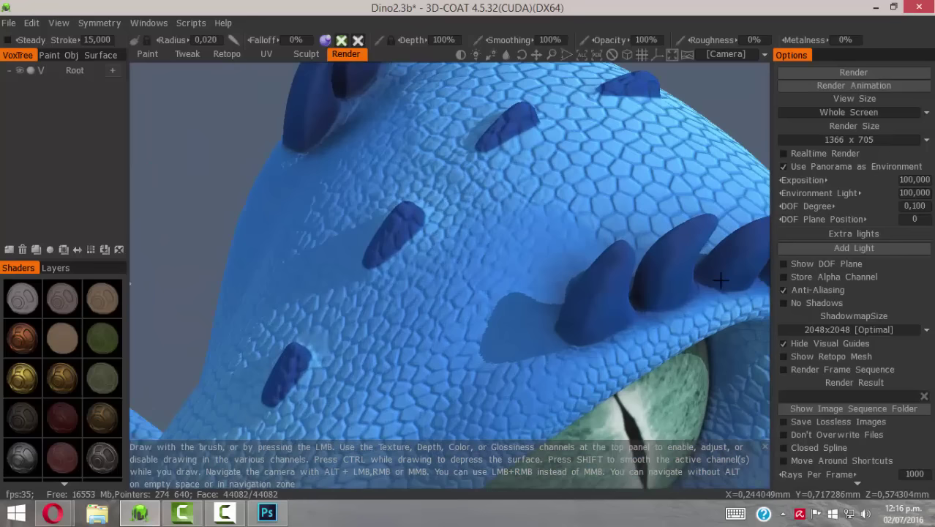
pyautogui.keyDown('alt'); pyautogui.moveTo(437, 250); pyautogui.dragTo(409, 223); pyautogui.keyUp('alt')
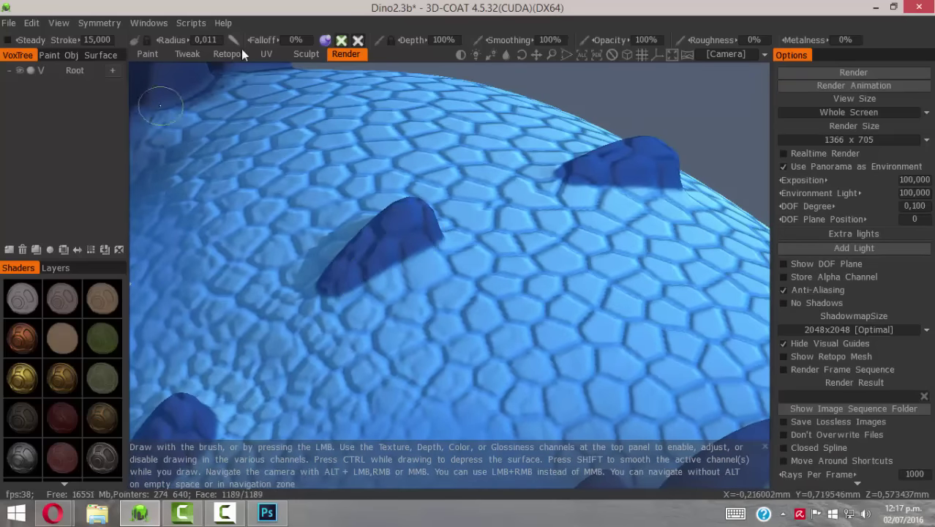
# Return to the Paint workspace and flatten the lumpy surface of the small forehead spike at a brush radius of 0,011.
pyautogui.click(145, 56)
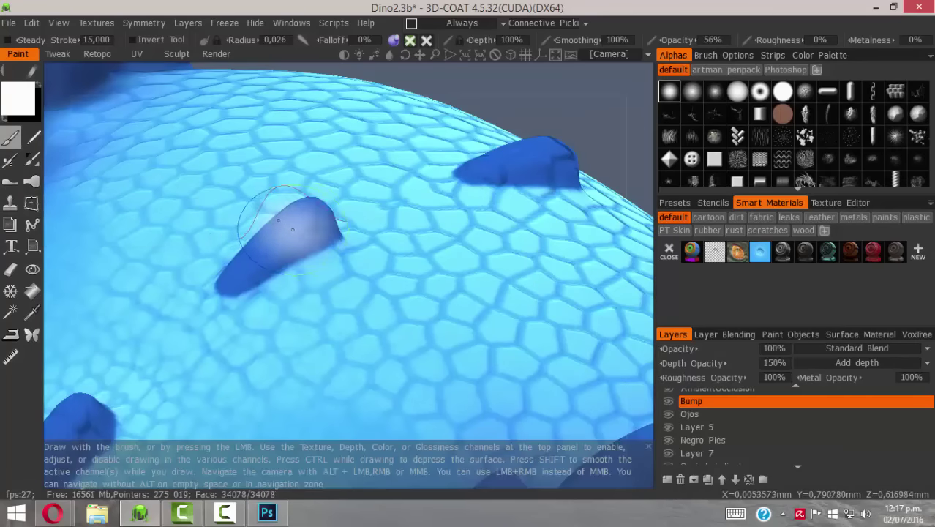
pyautogui.moveTo(305, 238); pyautogui.dragTo(300, 251)
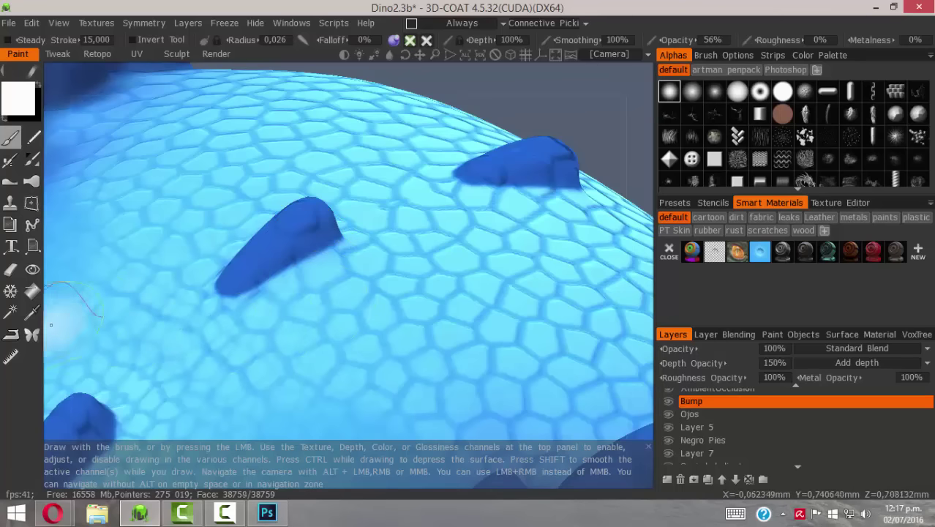
pyautogui.click(10, 337)
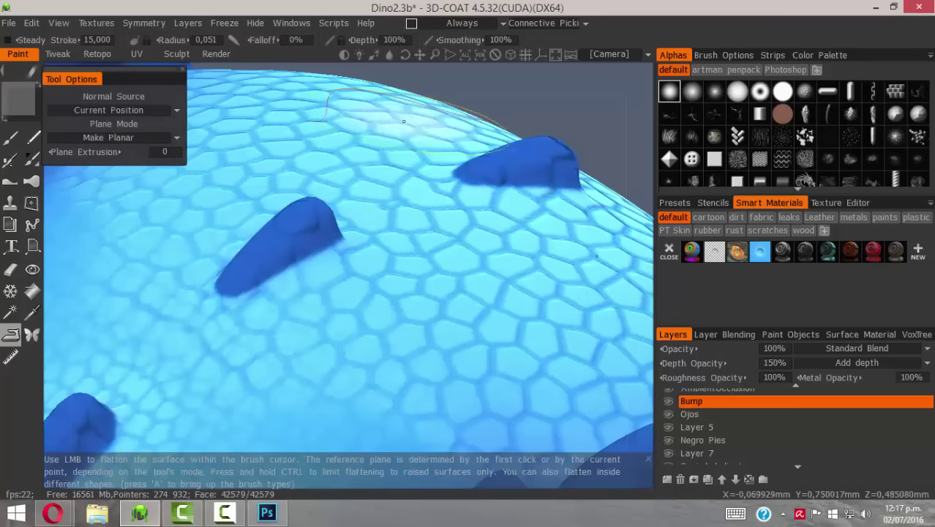
pyautogui.moveTo(290, 234); pyautogui.dragTo(232, 216, button='right')
pyautogui.moveTo(308, 226); pyautogui.dragTo(323, 248, button='middle')
pyautogui.keyDown('alt'); pyautogui.moveTo(324, 248); pyautogui.dragTo(415, 279, button='right'); pyautogui.keyUp('alt')
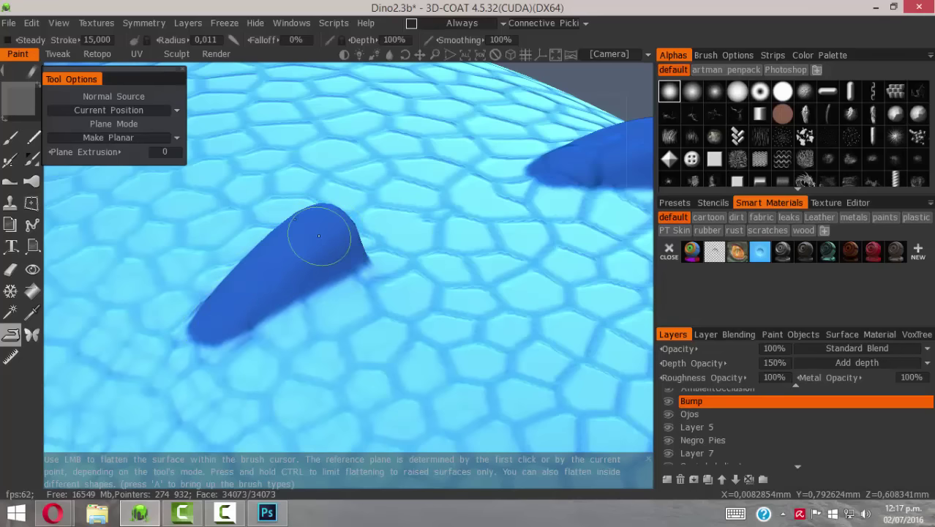
pyautogui.moveTo(438, 250)
pyautogui.keyDown('alt'); pyautogui.mouseDown()
pyautogui.moveTo(352, 256)
pyautogui.moveTo(387, 244)
pyautogui.moveTo(327, 229)
pyautogui.moveTo(503, 240)
pyautogui.moveTo(259, 256)
pyautogui.moveTo(472, 262)
pyautogui.moveTo(407, 261)
pyautogui.moveTo(411, 215)
pyautogui.moveTo(217, 232)
pyautogui.moveTo(510, 212)
pyautogui.moveTo(453, 241)
pyautogui.moveTo(424, 290)
pyautogui.moveTo(398, 196)
pyautogui.moveTo(442, 264)
pyautogui.moveTo(365, 234)
pyautogui.mouseUp(); pyautogui.keyUp('alt')
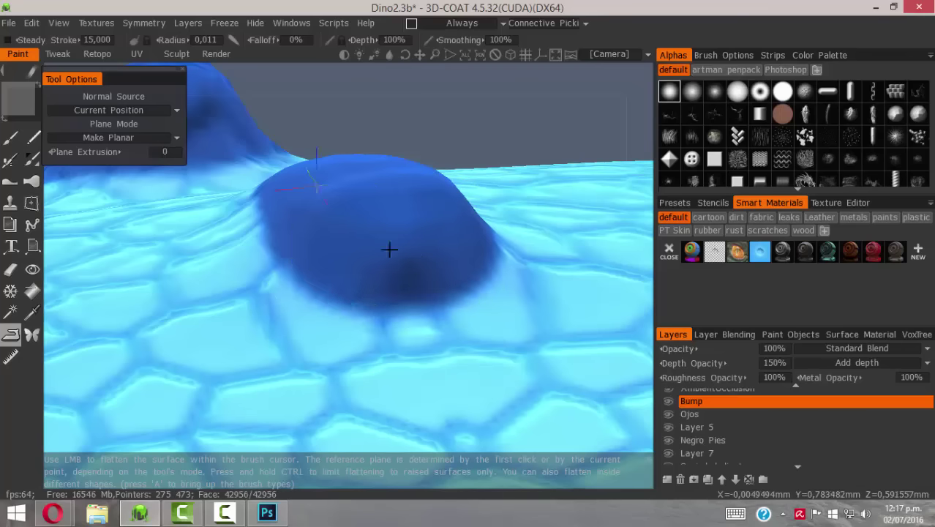
# Flatten the scale relief between the eye and the back of the head at a brush radius of 0,045.
pyautogui.keyDown('alt'); pyautogui.moveTo(389, 249); pyautogui.dragTo(403, 292, button='right'); pyautogui.keyUp('alt')
pyautogui.keyDown('alt'); pyautogui.moveTo(403, 293); pyautogui.dragTo(432, 225); pyautogui.keyUp('alt')
pyautogui.keyDown('alt'); pyautogui.moveTo(431, 225); pyautogui.dragTo(251, 211, button='right'); pyautogui.keyUp('alt')
pyautogui.keyDown('alt'); pyautogui.moveTo(366, 261); pyautogui.dragTo(436, 284); pyautogui.keyUp('alt')
pyautogui.keyDown('alt'); pyautogui.moveTo(436, 284); pyautogui.dragTo(474, 362, button='right'); pyautogui.keyUp('alt')
pyautogui.keyDown('alt'); pyautogui.moveTo(474, 362); pyautogui.dragTo(439, 287, button='middle'); pyautogui.keyUp('alt')
pyautogui.keyDown('alt'); pyautogui.moveTo(438, 288); pyautogui.dragTo(394, 233); pyautogui.keyUp('alt')
pyautogui.moveTo(405, 226); pyautogui.dragTo(419, 226, button='right')
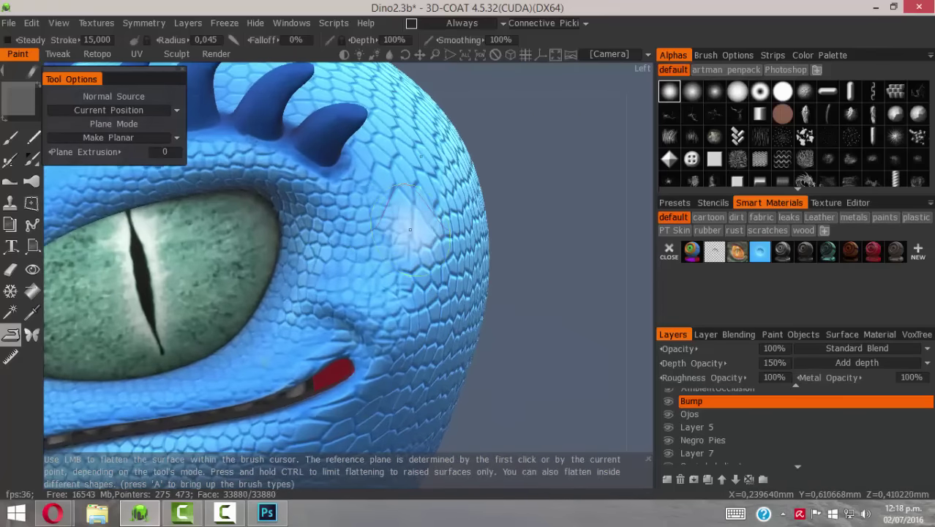
pyautogui.moveTo(363, 258)
pyautogui.mouseDown()
pyautogui.moveTo(401, 296)
pyautogui.moveTo(387, 325)
pyautogui.moveTo(406, 337)
pyautogui.moveTo(410, 255)
pyautogui.mouseUp()
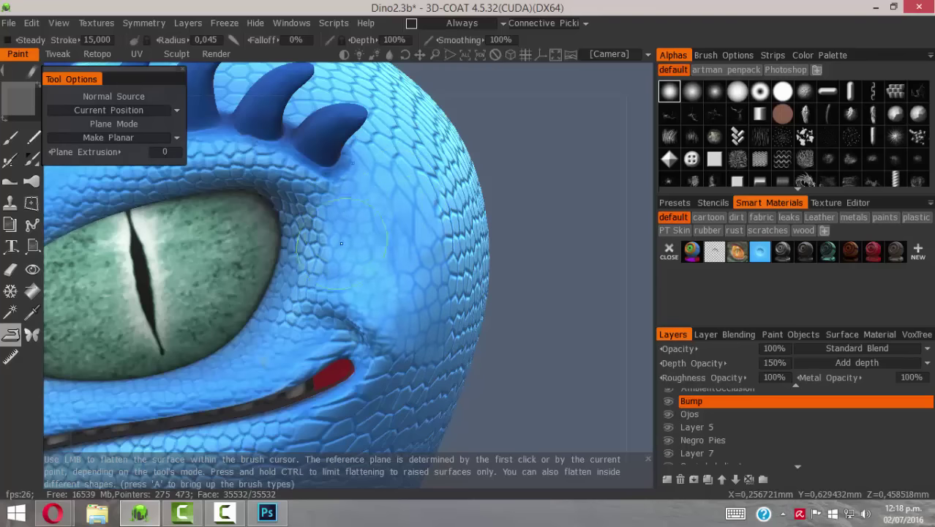
pyautogui.moveTo(341, 243); pyautogui.dragTo(313, 302)
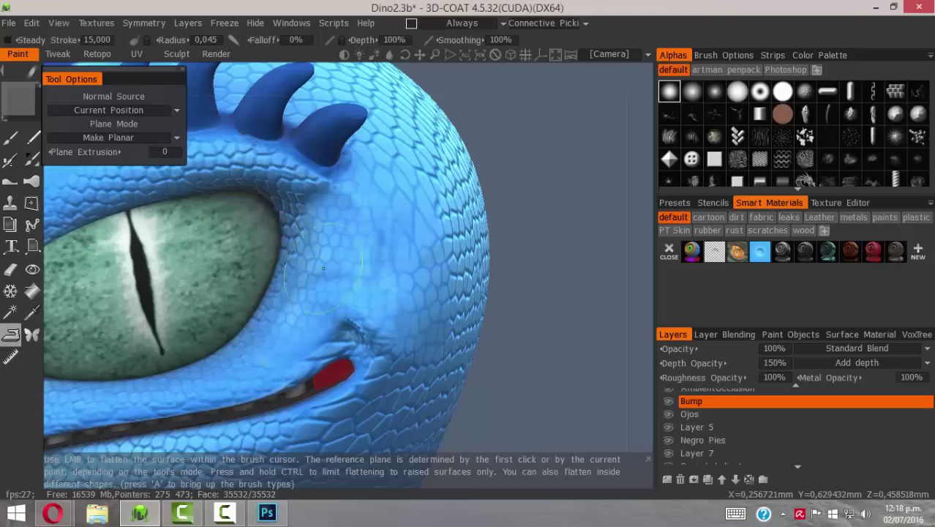
pyautogui.moveTo(322, 268); pyautogui.dragTo(338, 207)
# Undo the flattening strokes on the scales behind the eye.
pyautogui.hotkey('ctrl', 'z')
pyautogui.hotkey('ctrl', 'z')
pyautogui.hotkey('ctrl', 'z')
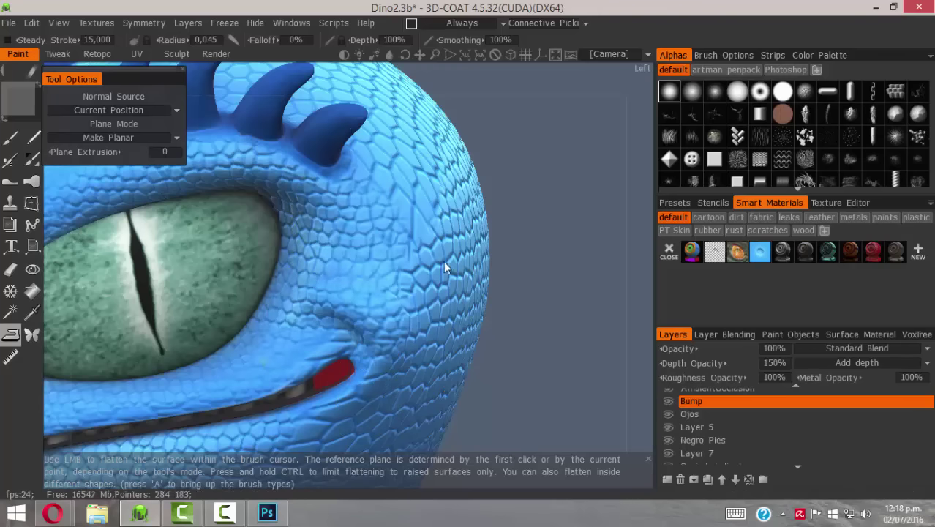
# Check the spikes and scales on top of the head and switch back to the paint brush tool.
pyautogui.keyDown('alt'); pyautogui.moveTo(465, 300); pyautogui.dragTo(574, 373, button='middle'); pyautogui.keyUp('alt')
pyautogui.keyDown('alt'); pyautogui.moveTo(285, 132); pyautogui.dragTo(350, 236, button='middle'); pyautogui.keyUp('alt')
pyautogui.keyDown('alt'); pyautogui.moveTo(350, 235); pyautogui.dragTo(441, 293); pyautogui.keyUp('alt')
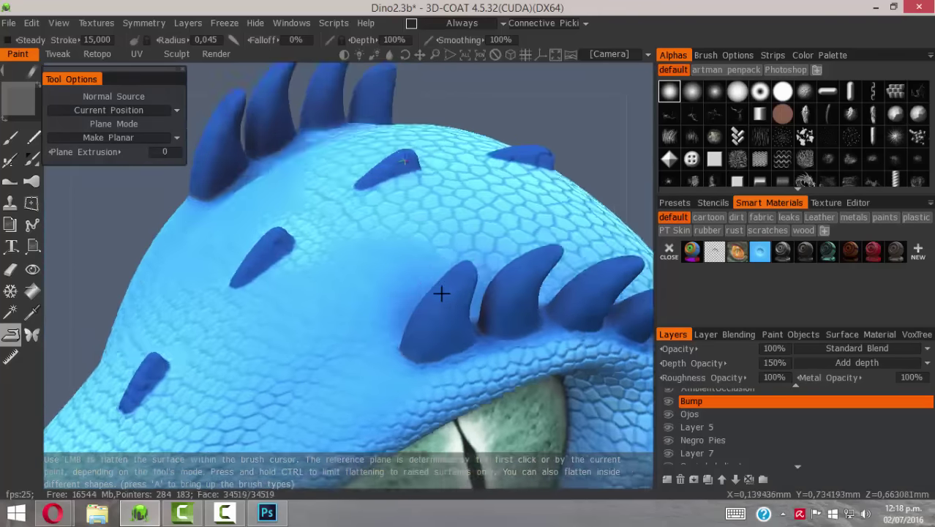
pyautogui.moveTo(441, 293); pyautogui.dragTo(386, 256, button='right')
pyautogui.moveTo(367, 200); pyautogui.dragTo(416, 221, button='right')
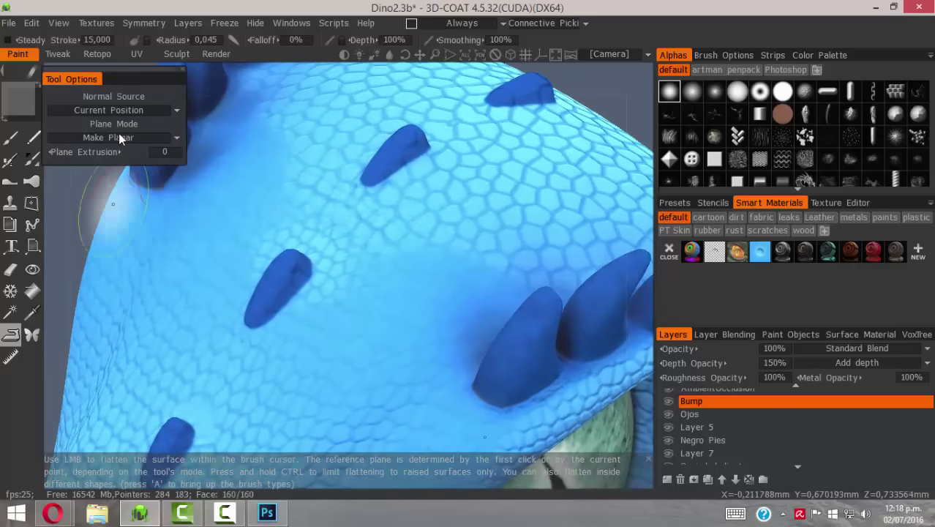
pyautogui.click(10, 186)
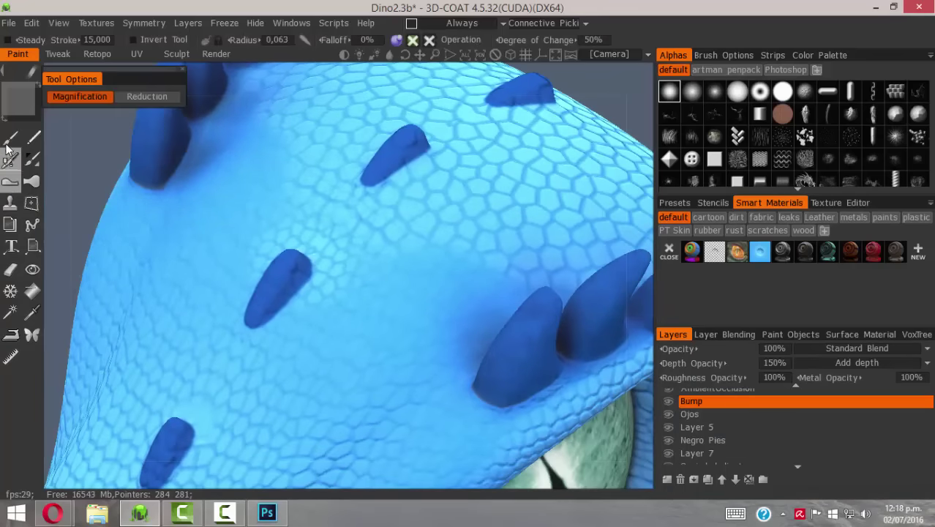
pyautogui.click(11, 138)
# Examine the scale relief on the head, around the spikes and the eye, from several angles.
pyautogui.keyDown('alt'); pyautogui.moveTo(281, 249); pyautogui.dragTo(397, 282, button='right'); pyautogui.keyUp('alt')
pyautogui.keyDown('alt'); pyautogui.moveTo(366, 205); pyautogui.dragTo(301, 84, button='middle'); pyautogui.keyUp('alt')
pyautogui.keyDown('alt'); pyautogui.moveTo(334, 324); pyautogui.dragTo(421, 369, button='right'); pyautogui.keyUp('alt')
pyautogui.keyDown('alt'); pyautogui.moveTo(369, 301); pyautogui.dragTo(314, 248, button='middle'); pyautogui.keyUp('alt')
pyautogui.moveTo(397, 330); pyautogui.dragTo(368, 280, button='right')
pyautogui.moveTo(354, 349); pyautogui.dragTo(500, 340, button='right')
pyautogui.moveTo(500, 340); pyautogui.dragTo(348, 298)
pyautogui.moveTo(348, 299); pyautogui.dragTo(353, 385, button='middle')
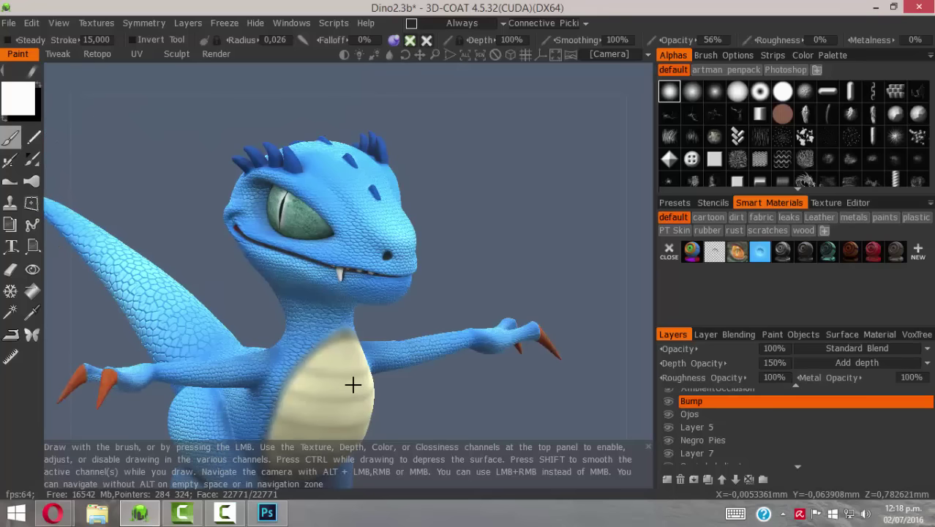
pyautogui.moveTo(313, 272); pyautogui.dragTo(386, 242, button='right')
pyautogui.moveTo(293, 191); pyautogui.dragTo(430, 378, button='right')
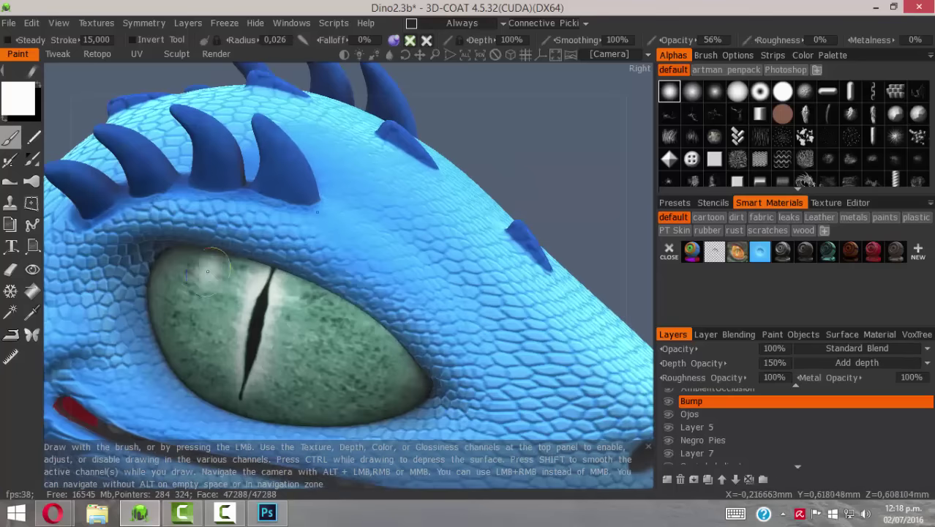
pyautogui.keyDown('alt'); pyautogui.moveTo(393, 385); pyautogui.dragTo(370, 342); pyautogui.keyUp('alt')
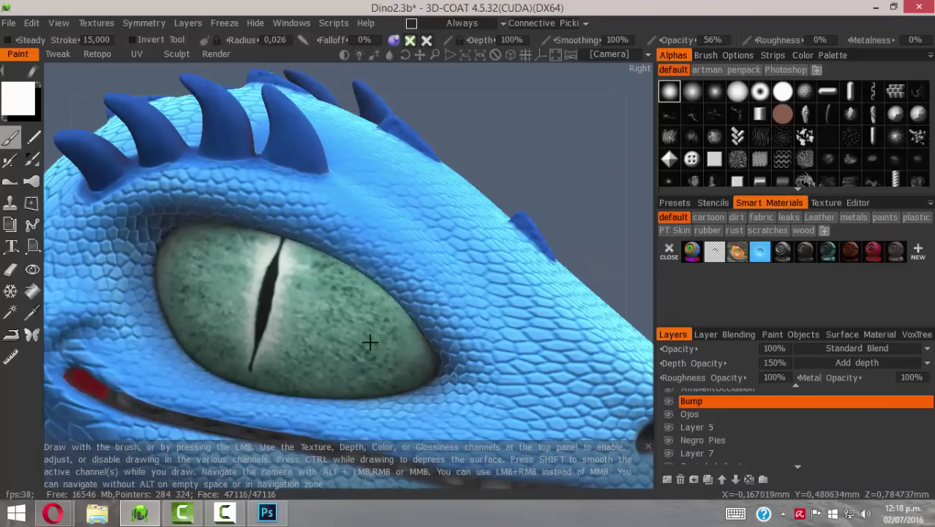
# Examine the scale relief on the snout, jaw, neck, body and tail, close up and as a whole.
pyautogui.scroll(-5, 135, 292)
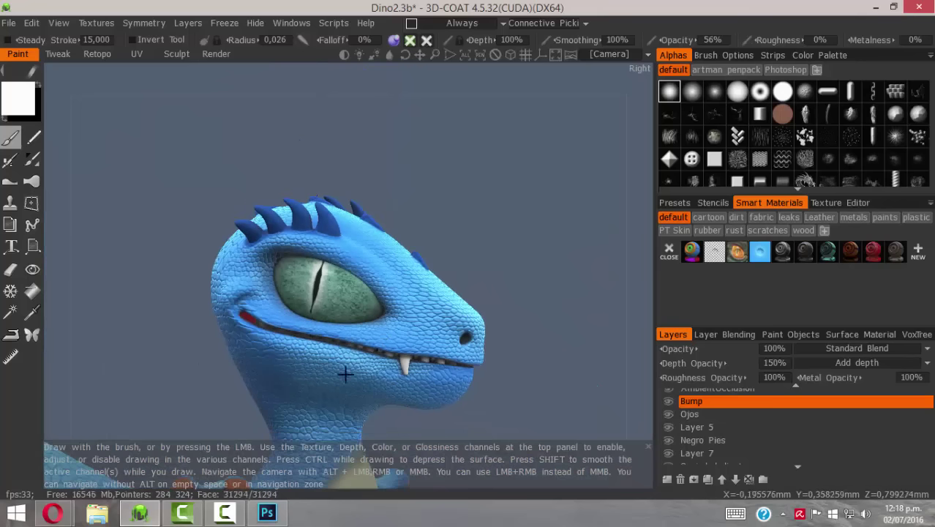
pyautogui.keyDown('alt'); pyautogui.moveTo(345, 375); pyautogui.dragTo(377, 100, button='middle'); pyautogui.keyUp('alt')
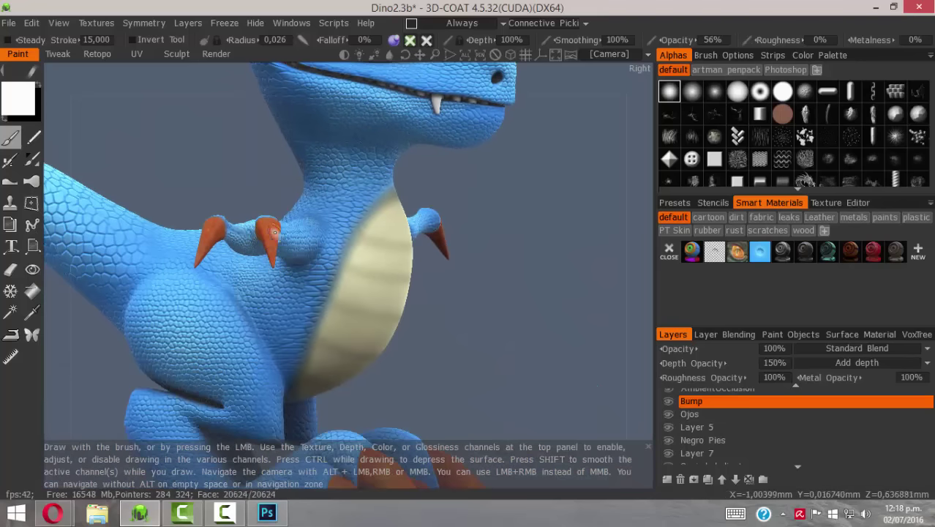
pyautogui.keyDown('alt'); pyautogui.moveTo(452, 137); pyautogui.dragTo(373, 323, button='middle'); pyautogui.keyUp('alt')
pyautogui.scroll(4, 494, 411)
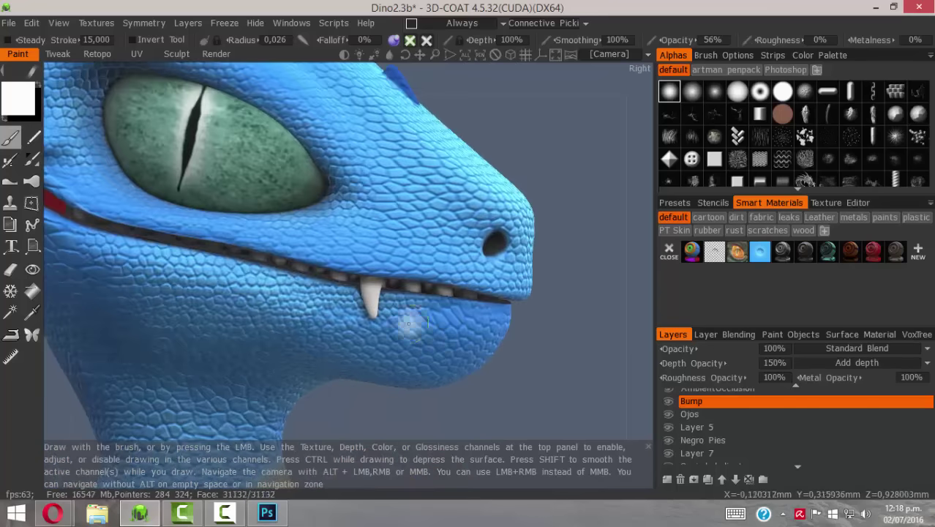
pyautogui.moveTo(363, 299)
pyautogui.mouseDown()
pyautogui.moveTo(380, 289)
pyautogui.moveTo(369, 264)
pyautogui.moveTo(373, 301)
pyautogui.mouseUp()
pyautogui.scroll(-4, 418, 318)
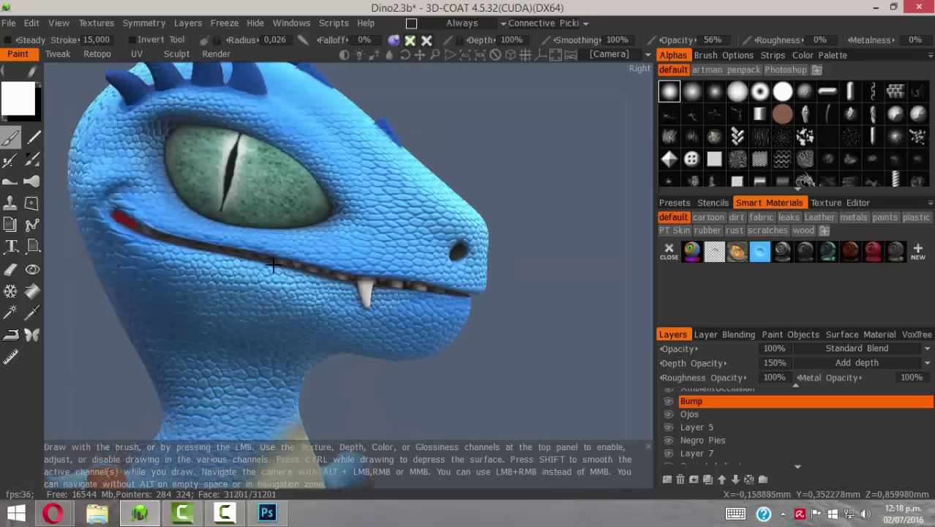
pyautogui.keyDown('alt'); pyautogui.moveTo(446, 380); pyautogui.dragTo(439, 251, button='middle'); pyautogui.keyUp('alt')
pyautogui.scroll(-3, 428, 261)
pyautogui.moveTo(413, 274); pyautogui.dragTo(243, 291)
pyautogui.scroll(-2, 336, 278)
pyautogui.moveTo(336, 278); pyautogui.dragTo(345, 260)
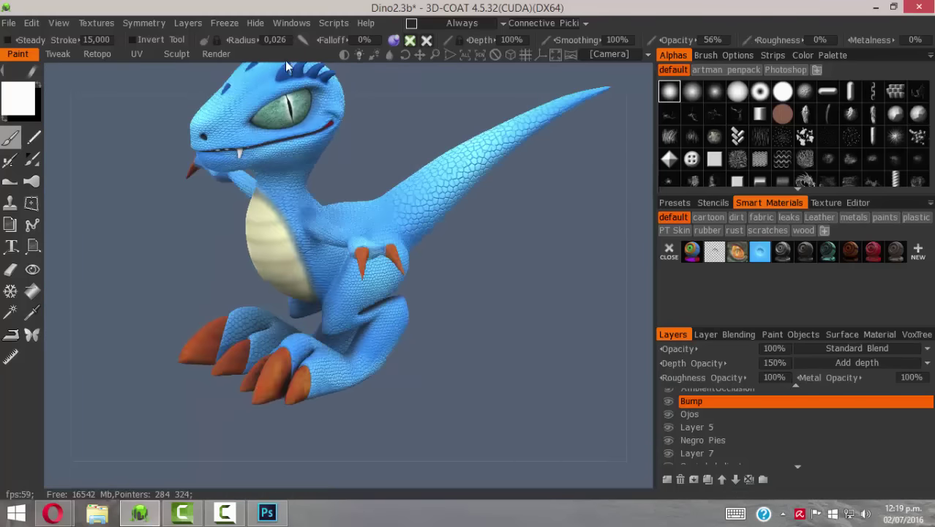
# Turn on Realtime Render in the Render workspace and view the whole dinosaur from both sides.
pyautogui.click(217, 54)
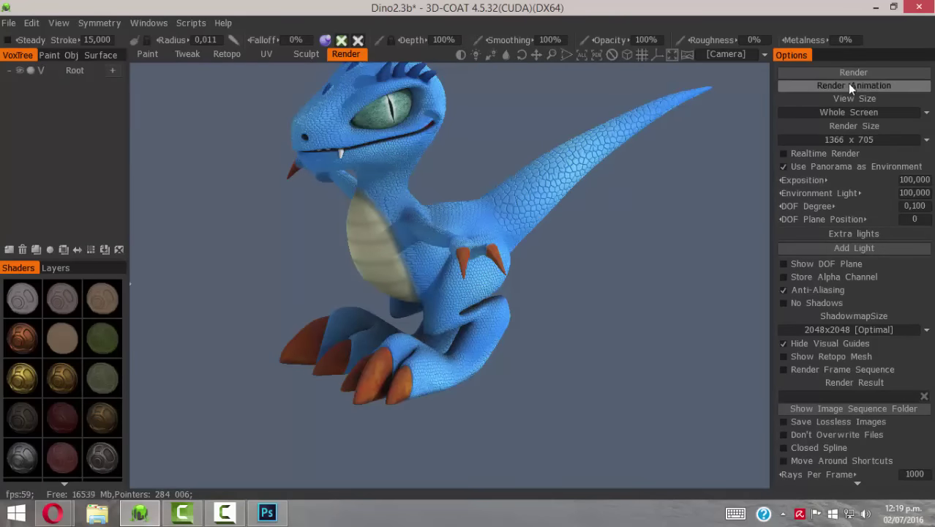
pyautogui.click(783, 153)
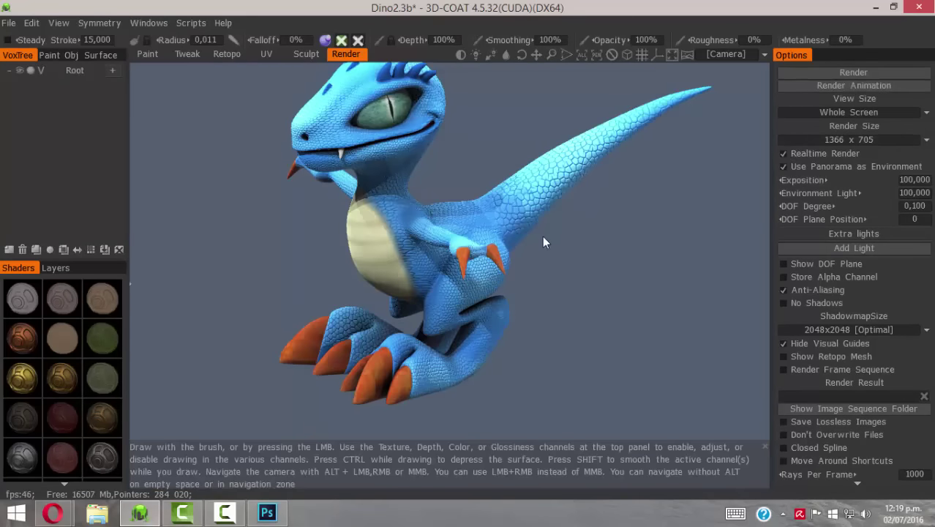
pyautogui.moveTo(543, 237); pyautogui.dragTo(793, 245)
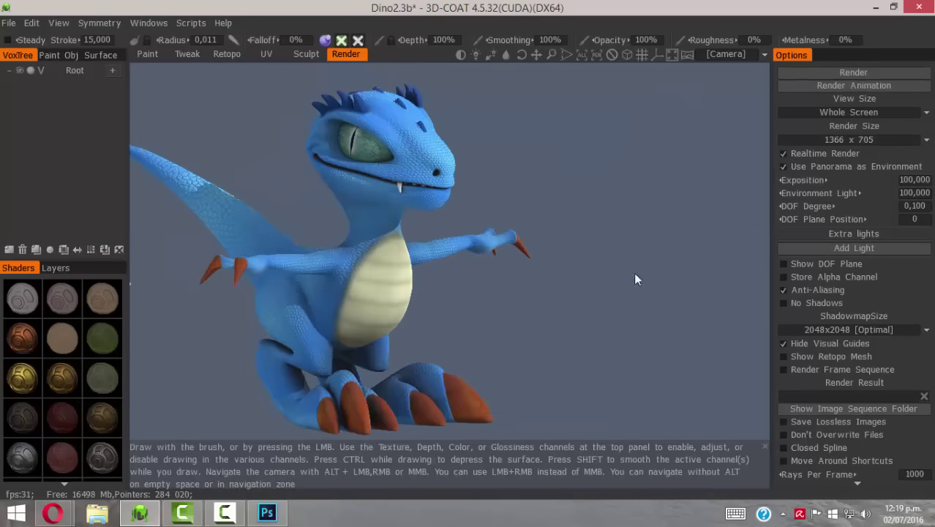
pyautogui.moveTo(635, 279); pyautogui.dragTo(609, 288)
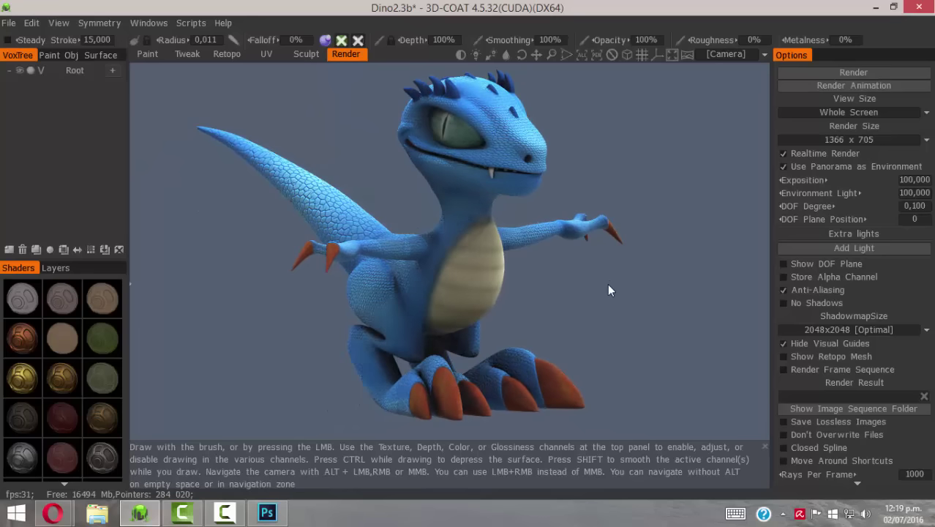